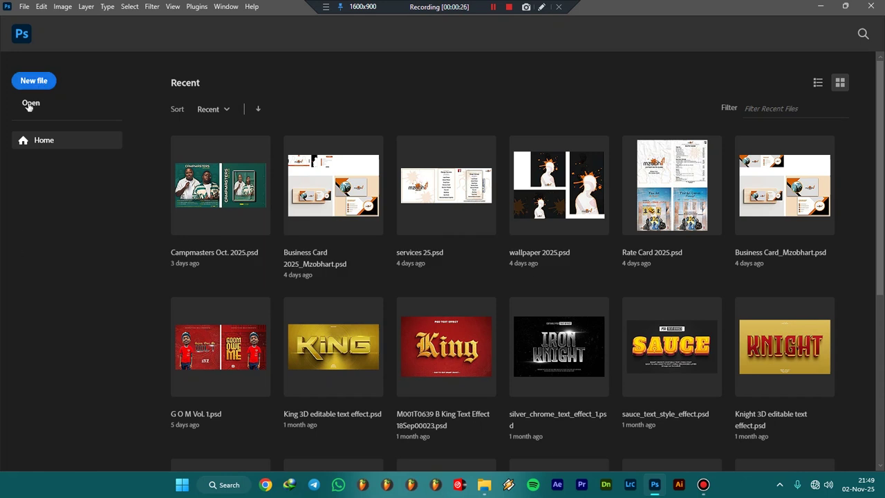
# Create a new 2000 x 2000 px document at 300 ppi with artboards enabled, RGB Color, 16 bit and a white background.
pyautogui.click(36, 81)
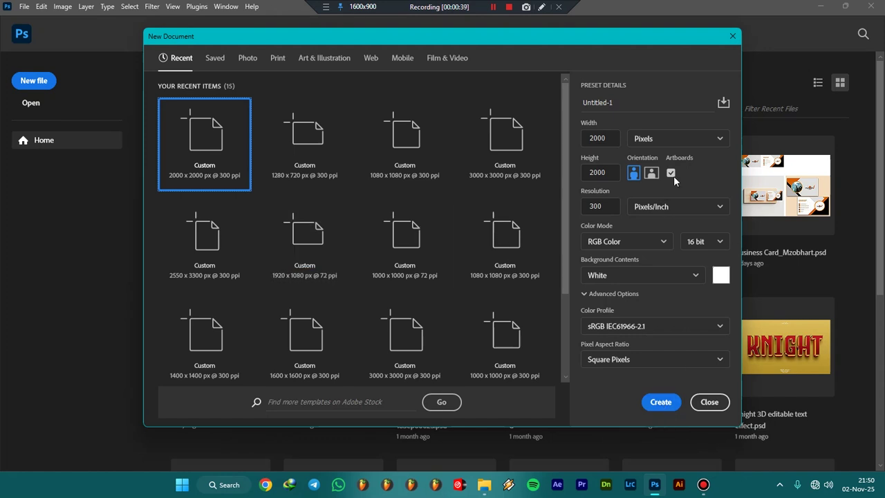
pyautogui.click(732, 36)
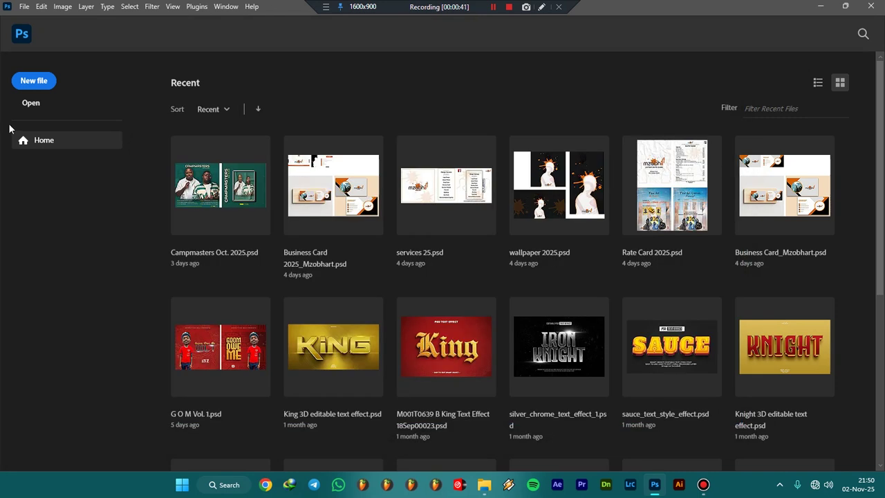
pyautogui.click(31, 88)
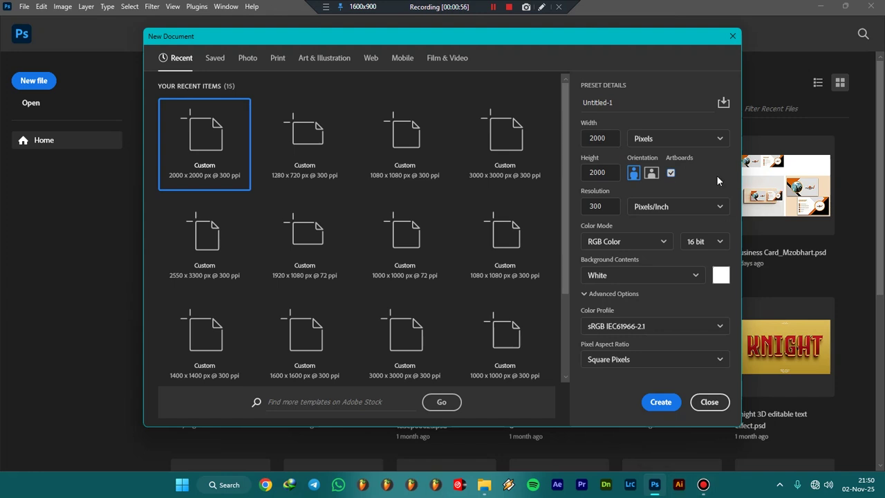
pyautogui.click(657, 402)
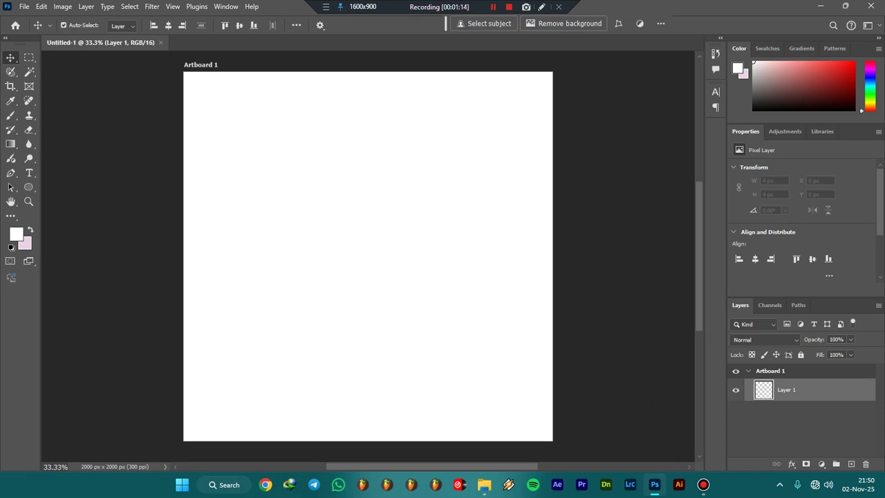
# Select Artboard 1 of the new document through its name label.
pyautogui.moveTo(655, 493)
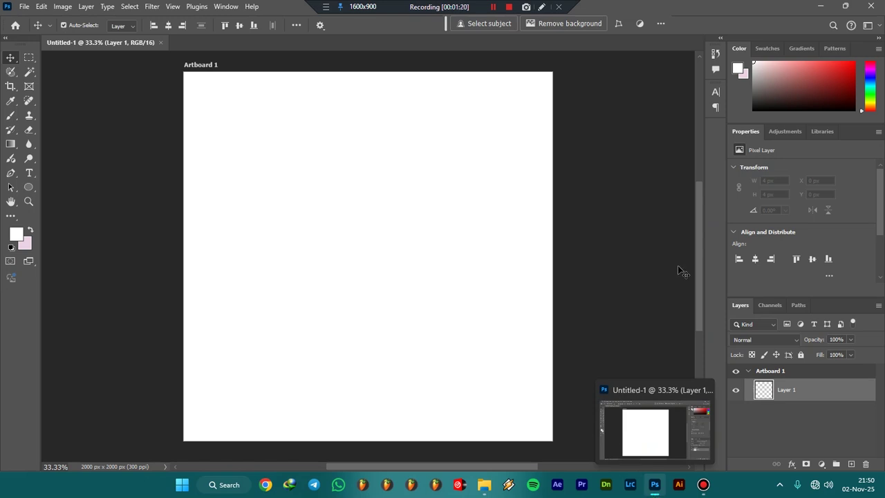
pyautogui.moveTo(699, 271)
pyautogui.mouseDown()
pyautogui.moveTo(698, 256)
pyautogui.moveTo(700, 269)
pyautogui.mouseUp()
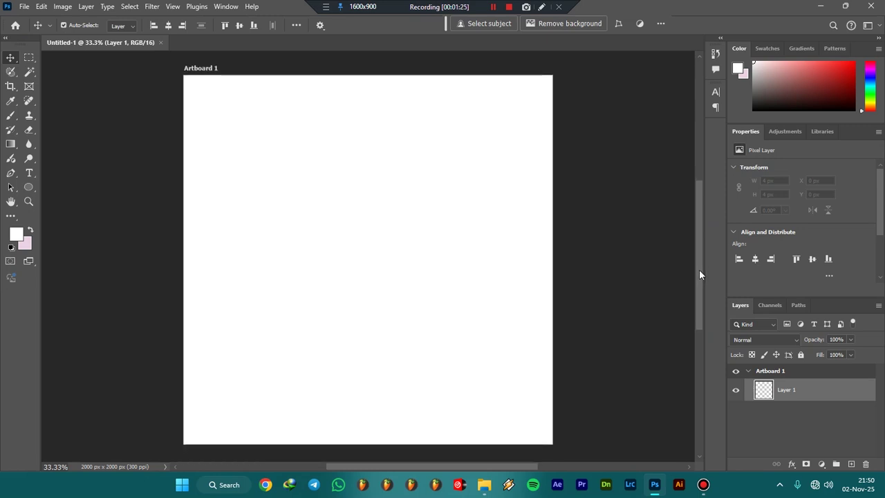
pyautogui.click(206, 69)
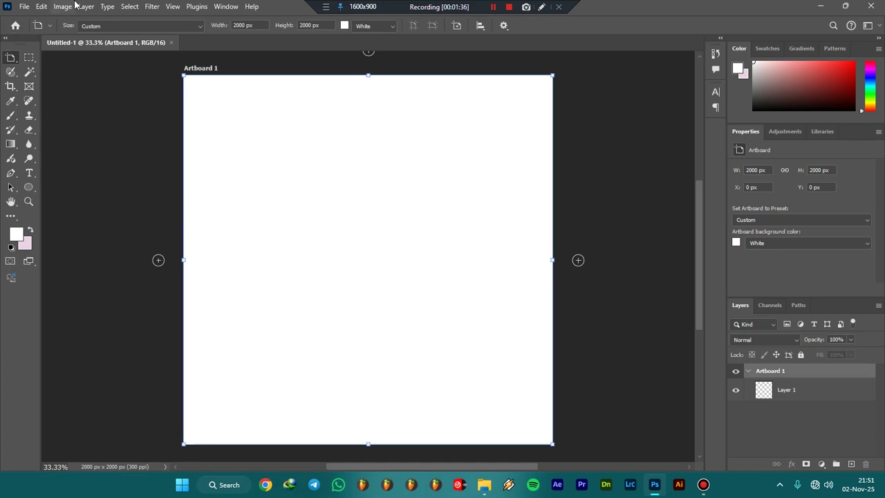
pyautogui.click(492, 7)
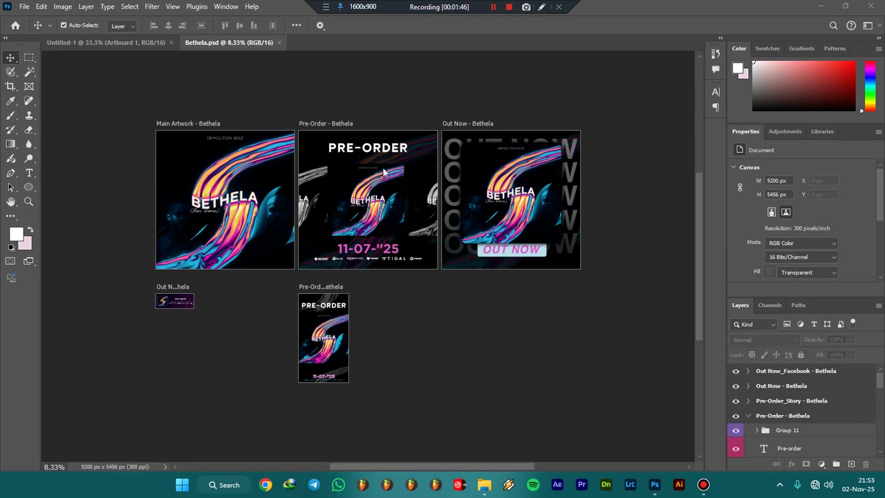
# Examine the layout of the Main Artwork, Pre-Order and Out Now artboards in Bethela.psd.
pyautogui.scroll(4, 148, 180)
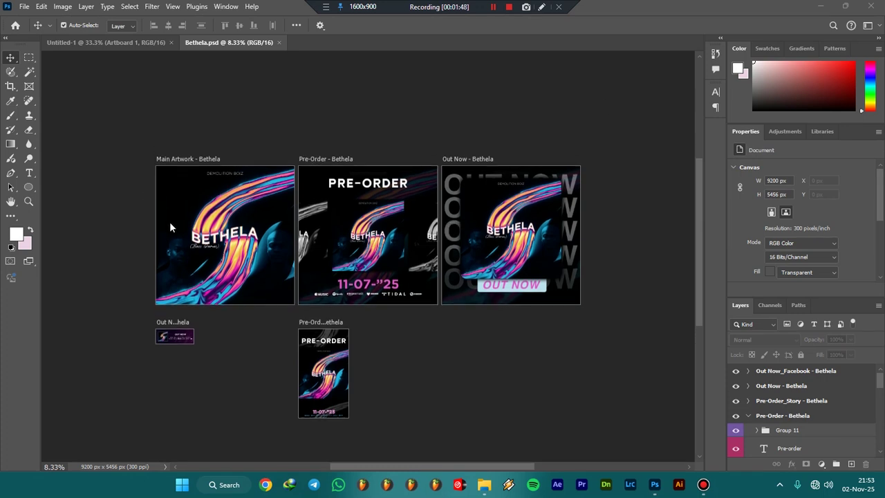
pyautogui.scroll(-4, 173, 249)
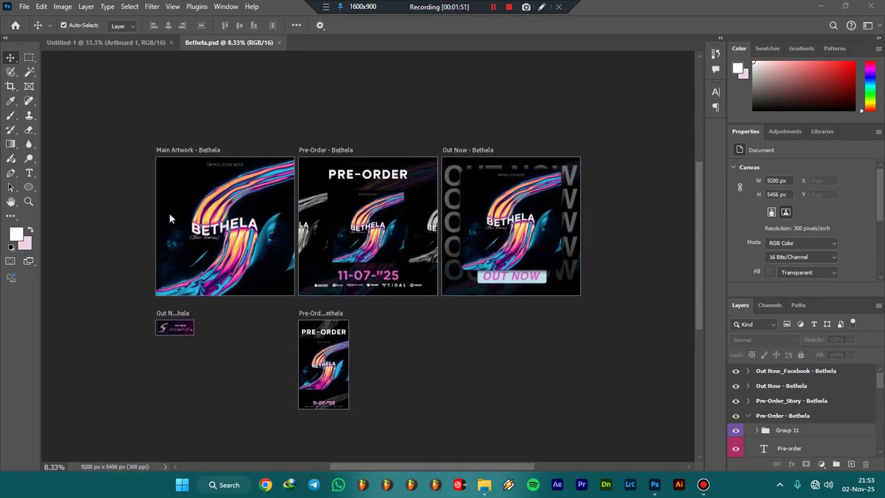
pyautogui.click(110, 216)
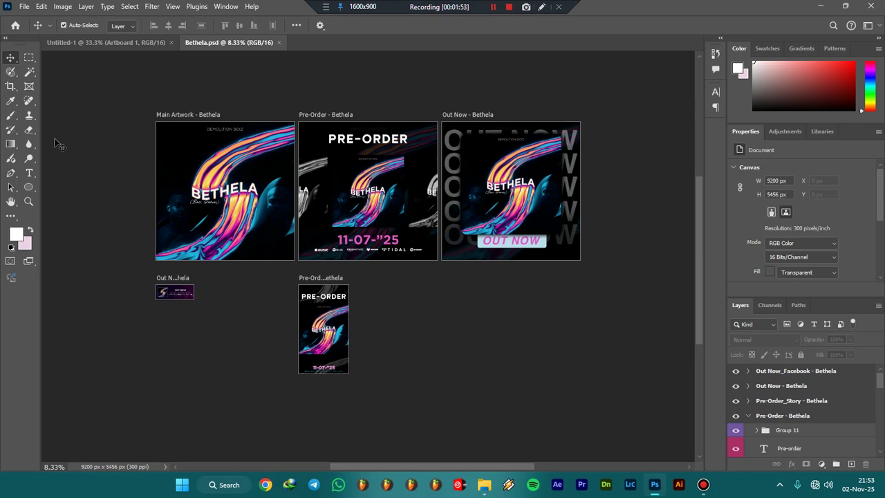
pyautogui.hotkey('ctrl', '+')
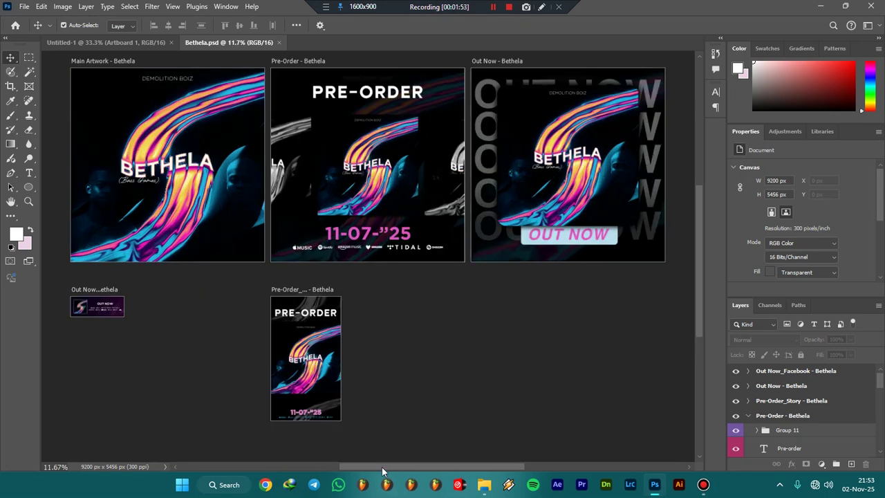
pyautogui.moveTo(378, 467); pyautogui.dragTo(358, 464)
pyautogui.scroll(3, 164, 196)
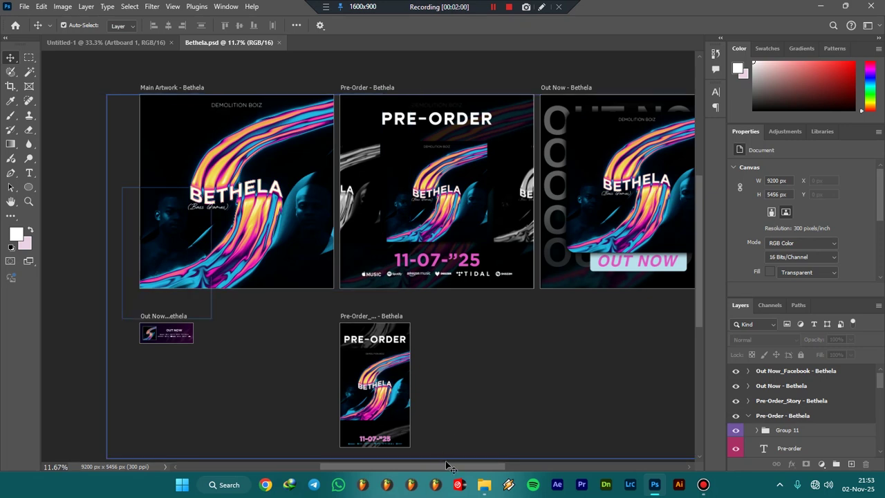
pyautogui.hscroll(3, 482, 468)
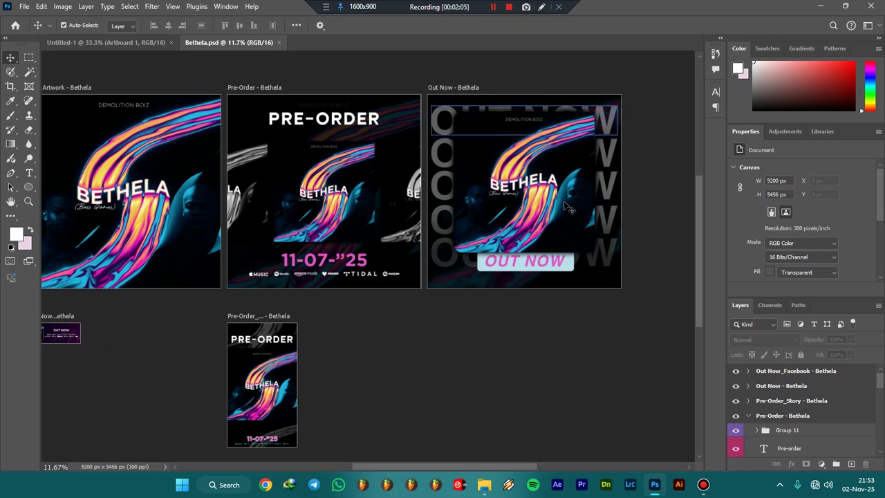
# Inspect the Pre-Order, Pre-Order_Story and Out Now_Facebook artboards in turn and return to the Move tool.
pyautogui.click(253, 89)
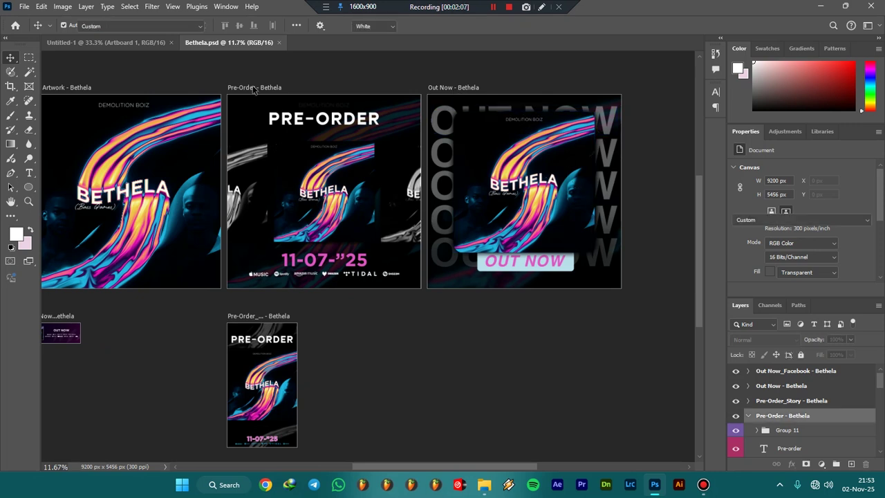
pyautogui.click(275, 319)
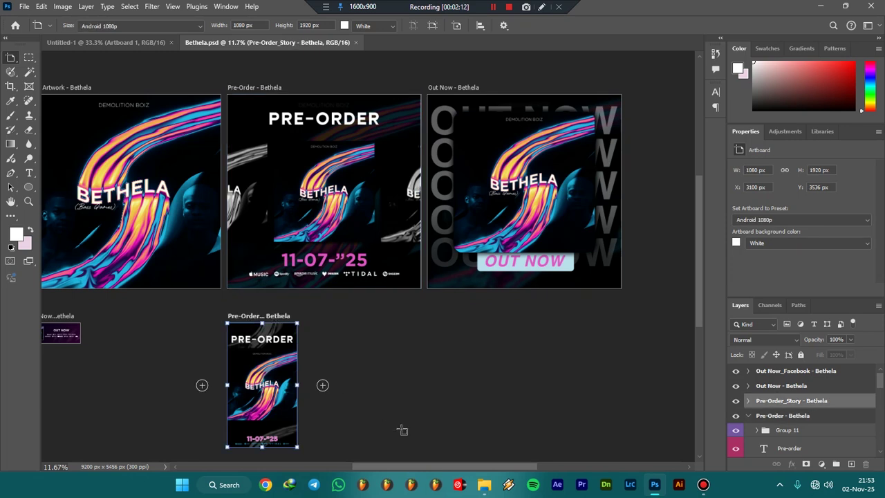
pyautogui.moveTo(397, 467); pyautogui.dragTo(385, 466)
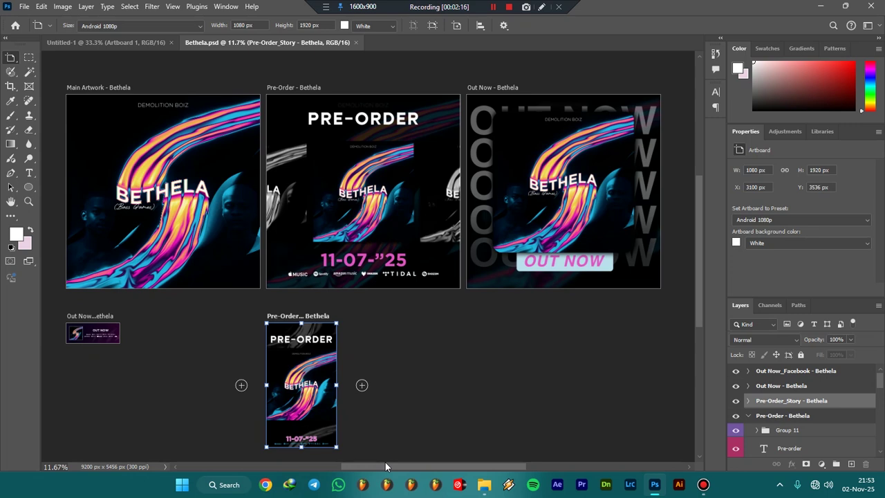
pyautogui.moveTo(385, 466); pyautogui.dragTo(356, 467)
pyautogui.click(200, 320)
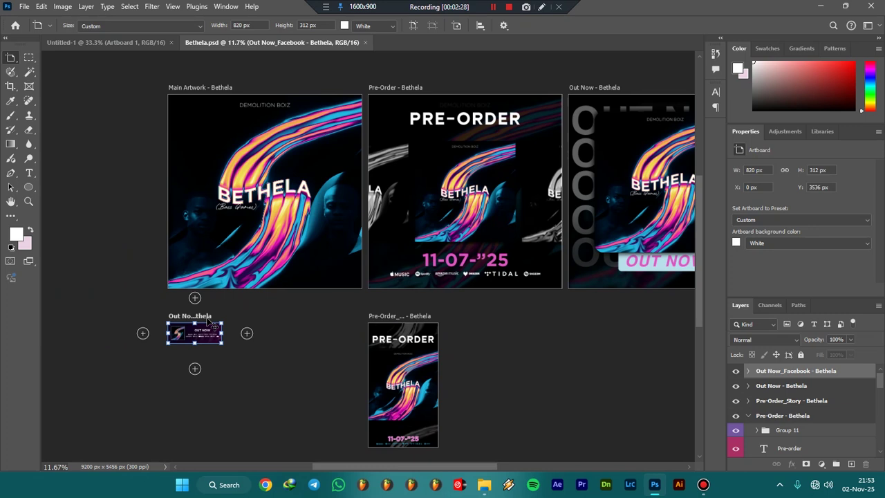
pyautogui.moveTo(487, 471); pyautogui.dragTo(507, 467)
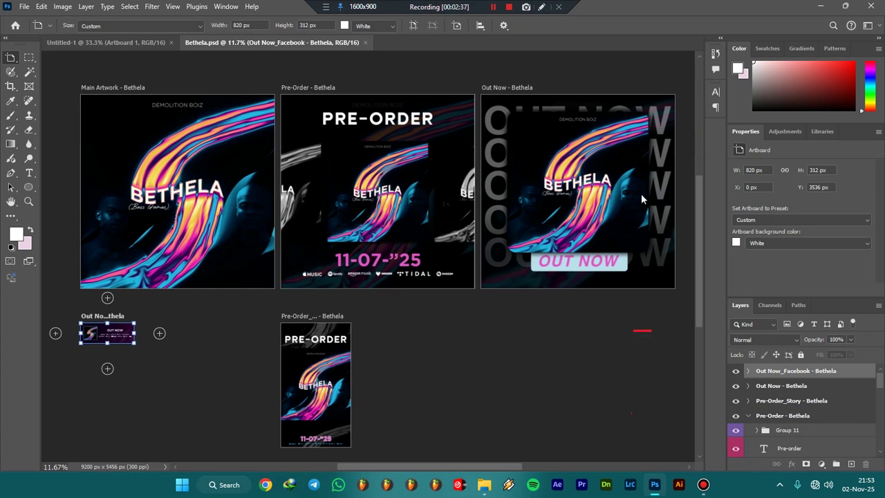
pyautogui.rightClick(12, 59)
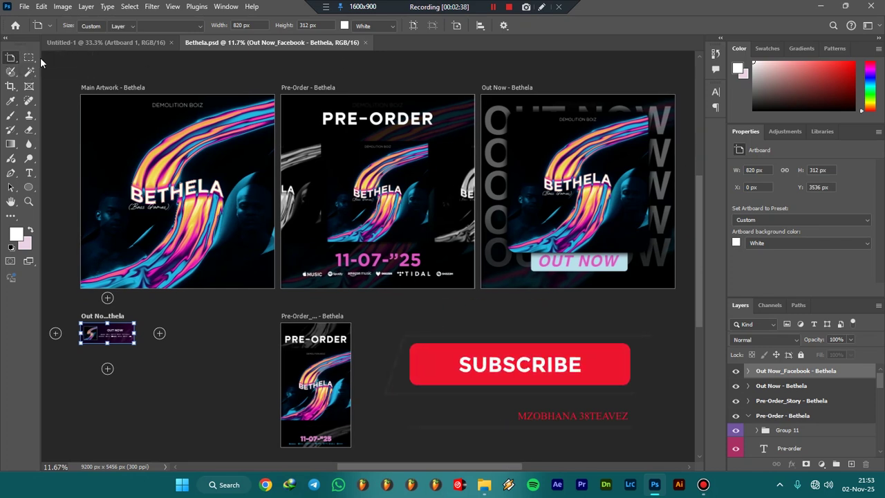
pyautogui.click(40, 57)
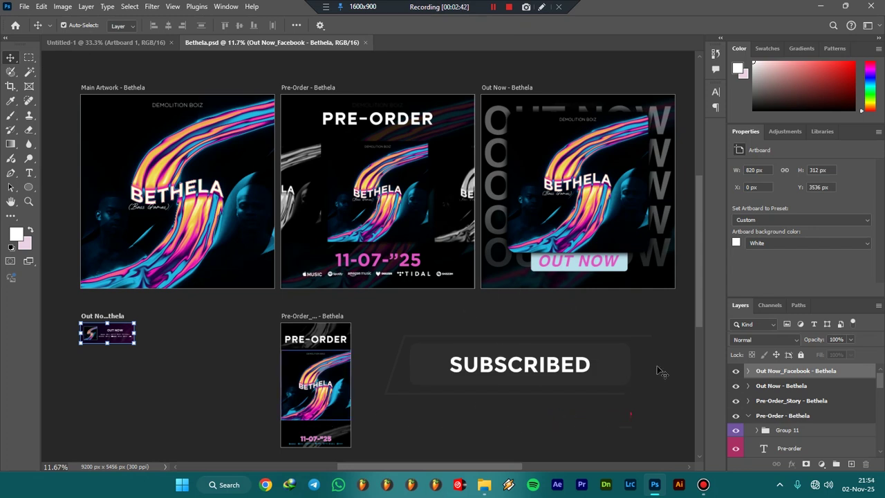
# Switch to the SoundBar_USB 3 - Rollout folder, open countdown_1.jpg in Photos and show the filmstrip of the folder's images.
pyautogui.moveTo(488, 493)
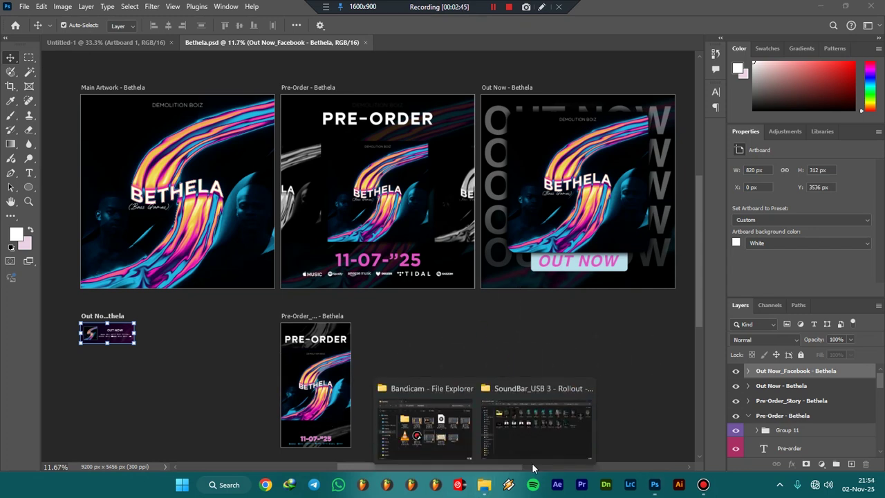
pyautogui.click(539, 441)
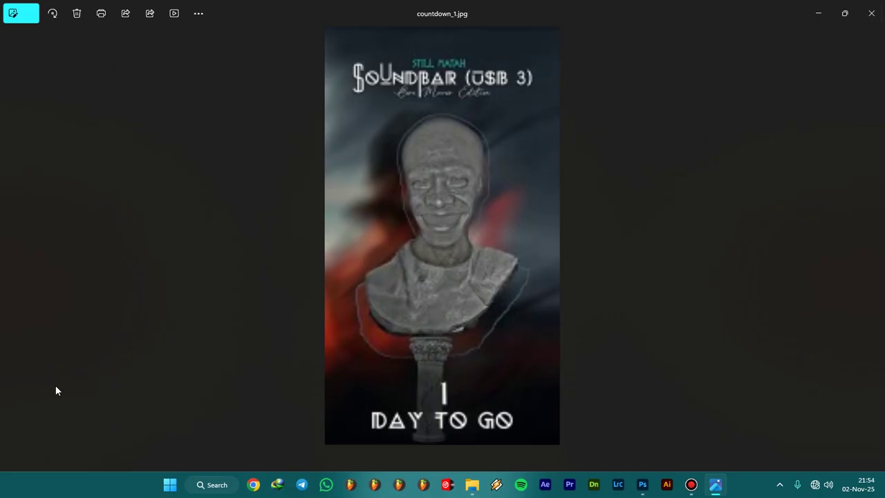
pyautogui.click(14, 459)
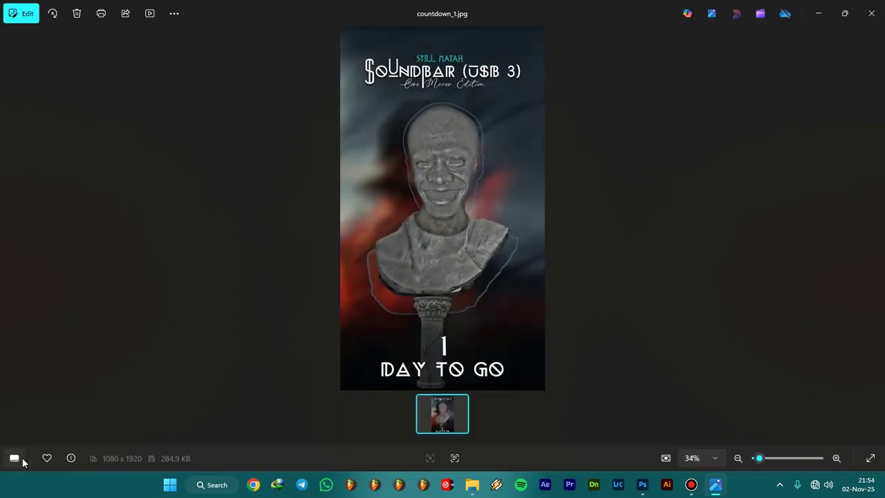
pyautogui.click(14, 459)
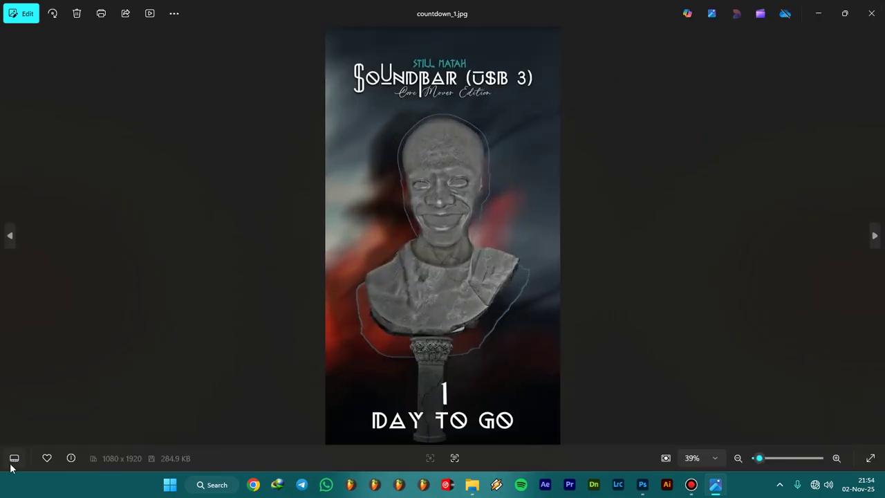
pyautogui.click(14, 458)
# Browse the rollout images from countdown_2 through countdown_5, the Main cover and the Out Now designs up to out now_story.jpg.
pyautogui.click(197, 414)
pyautogui.click(244, 419)
pyautogui.click(297, 424)
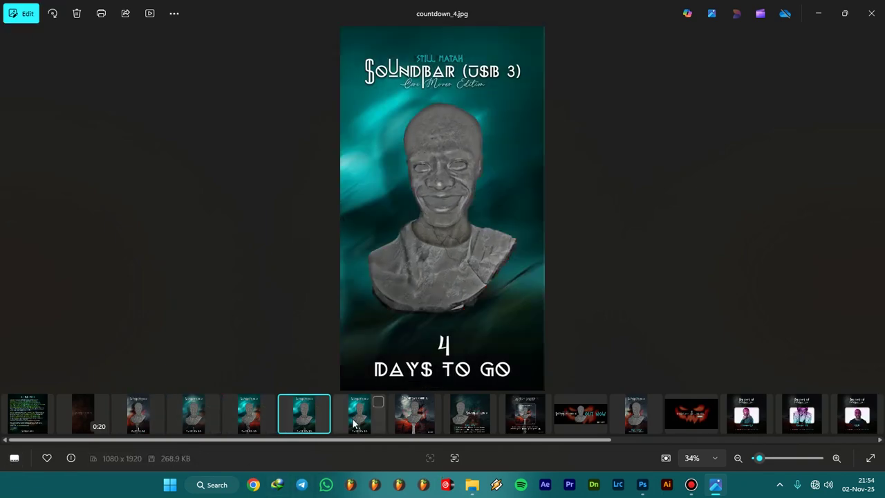
pyautogui.click(352, 421)
pyautogui.click(415, 418)
pyautogui.click(465, 415)
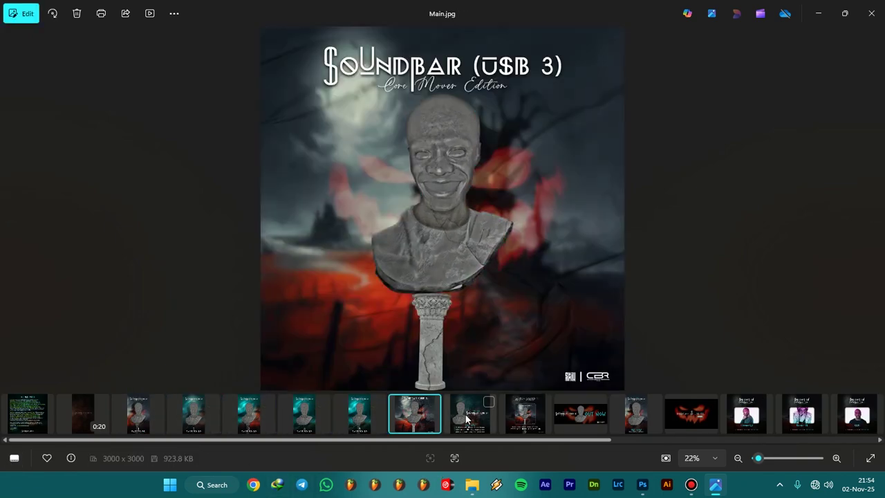
pyautogui.click(526, 415)
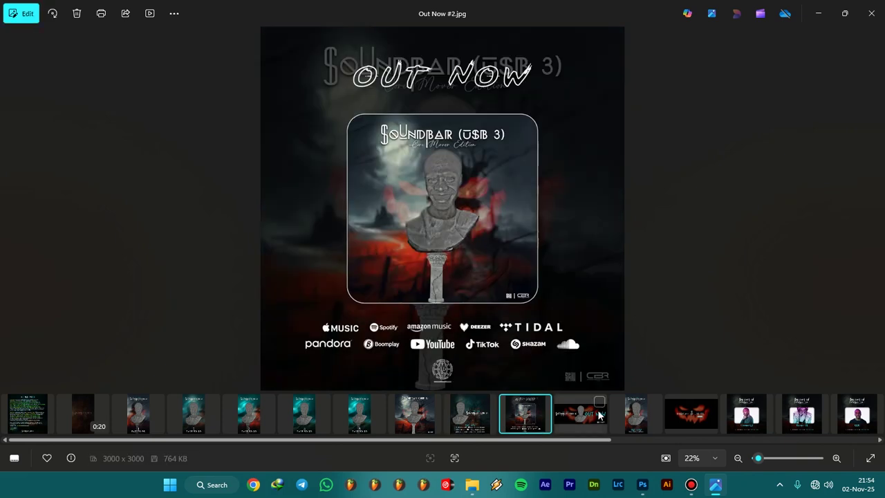
pyautogui.click(581, 413)
pyautogui.click(640, 414)
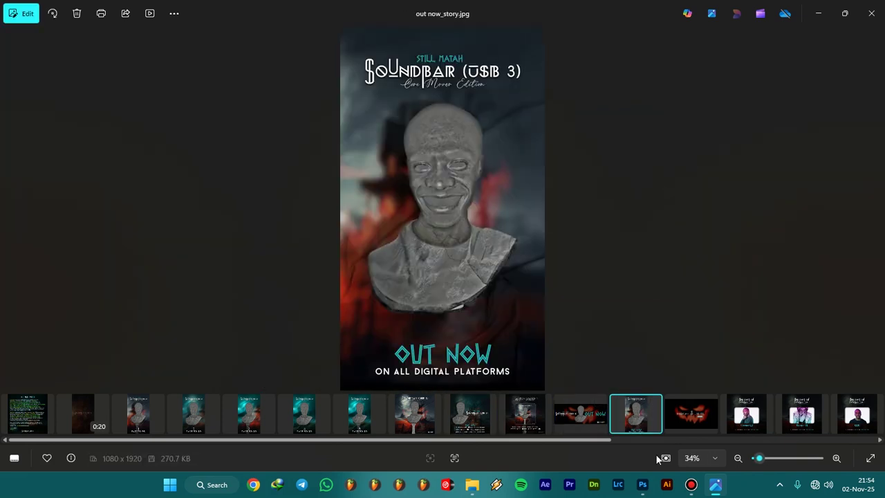
# View the outnow_youtube cover and the Part Of (1) to Part Of (4) feature images further along the filmstrip.
pyautogui.moveTo(585, 439); pyautogui.dragTo(695, 440)
pyautogui.click(534, 414)
pyautogui.click(595, 419)
pyautogui.click(628, 428)
pyautogui.click(695, 418)
pyautogui.click(751, 418)
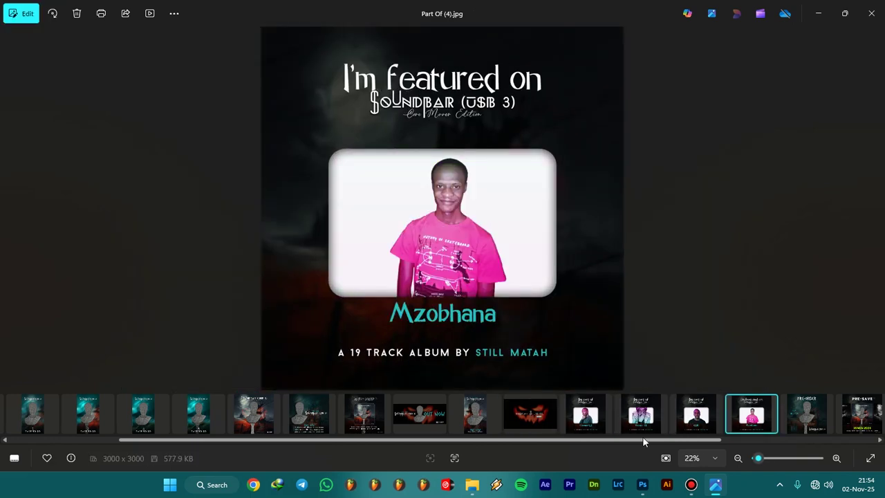
# View the usb 3_logo, Tracklist, pre-order_story, Pre-Order #1 and Part Of (4) images at the end of the filmstrip.
pyautogui.moveTo(637, 438); pyautogui.dragTo(792, 437)
pyautogui.click(829, 415)
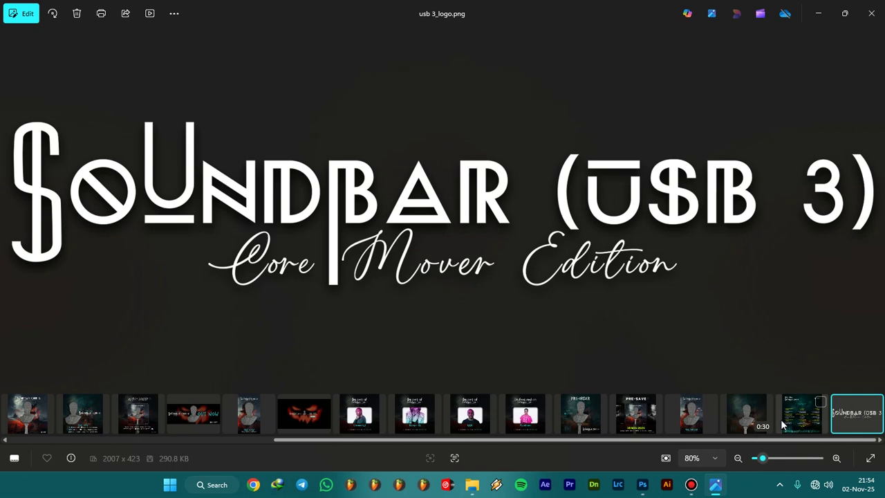
pyautogui.click(784, 419)
pyautogui.click(691, 419)
pyautogui.click(581, 419)
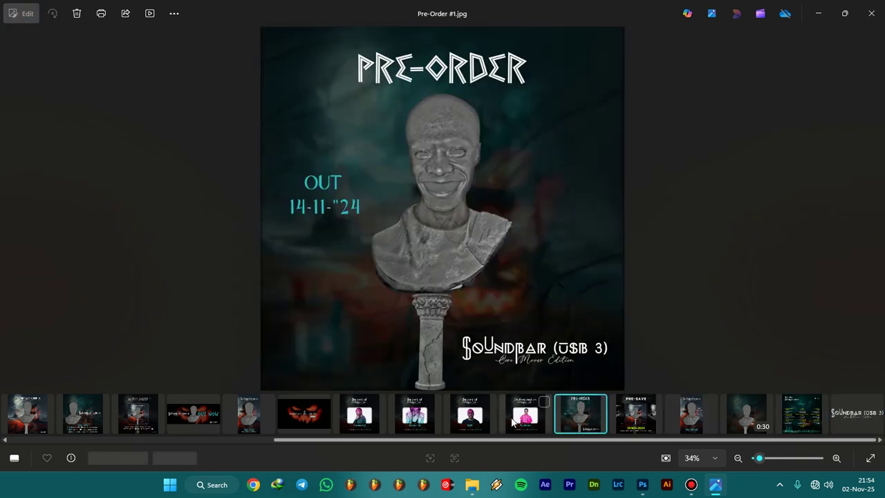
pyautogui.click(512, 420)
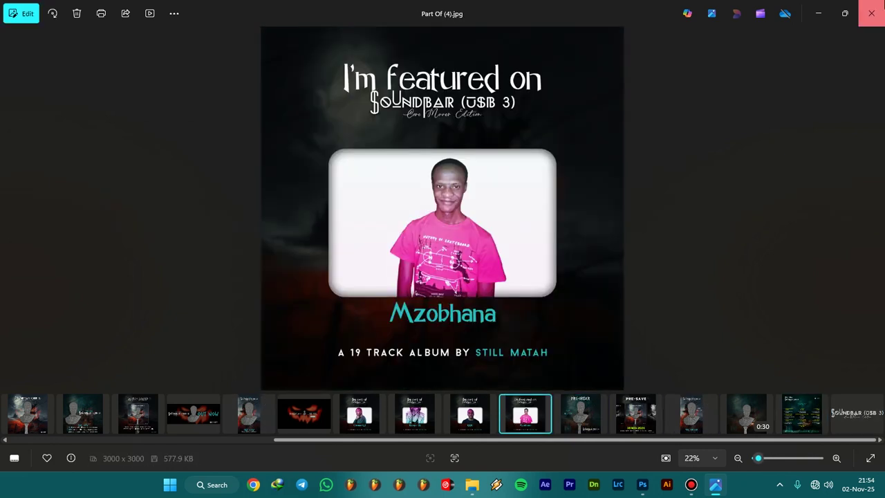
# Close the image viewer and switch back to Bethela.psd in Photoshop.
pyautogui.click(870, 13)
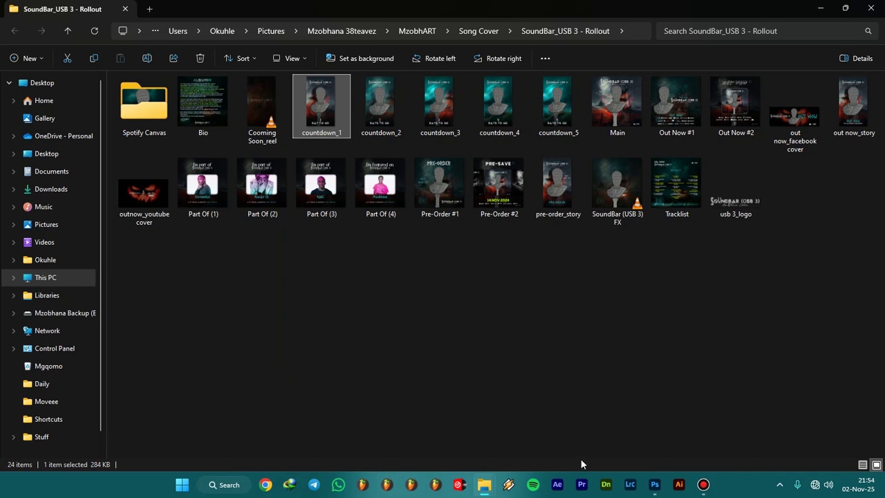
pyautogui.click(655, 485)
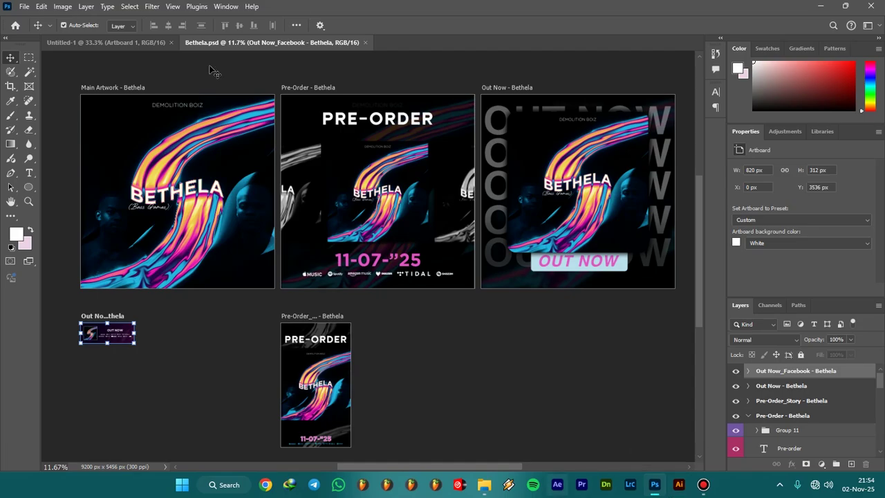
# Switch to the Untitled-1 document and duplicate Artboard 1 together with its layer.
pyautogui.click(131, 47)
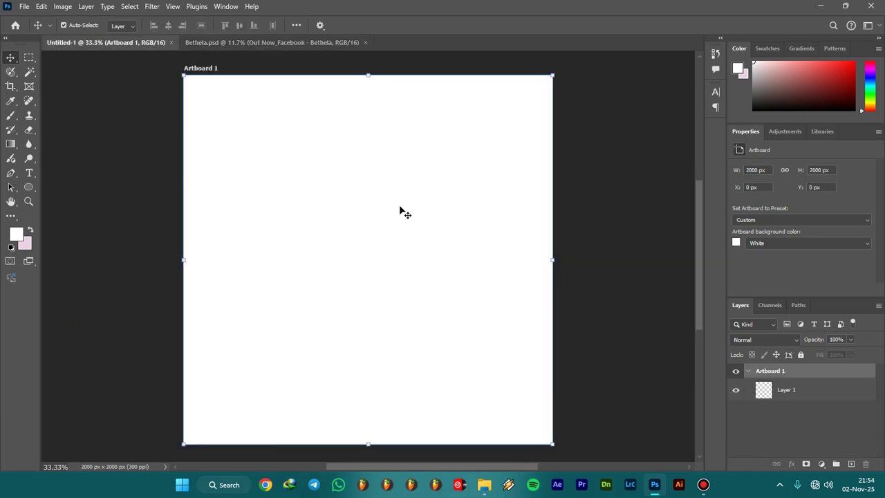
pyautogui.click(792, 405)
pyautogui.click(776, 380)
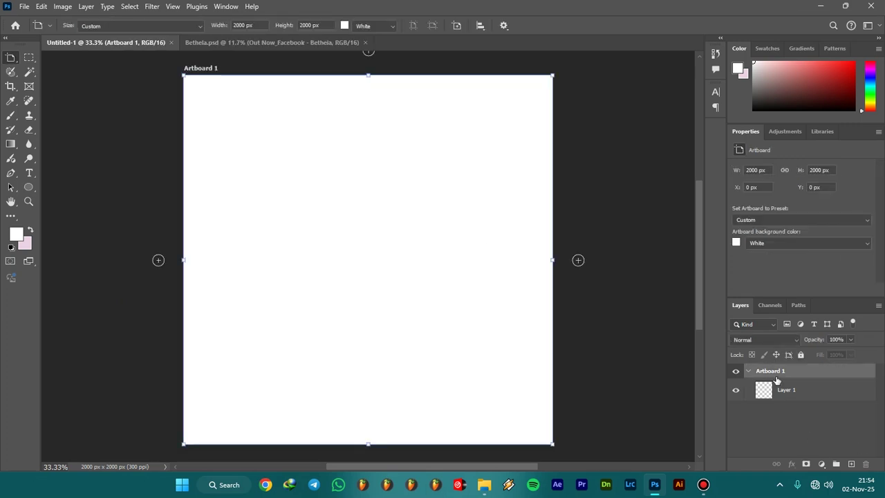
pyautogui.hotkey('ctrl', 'j')
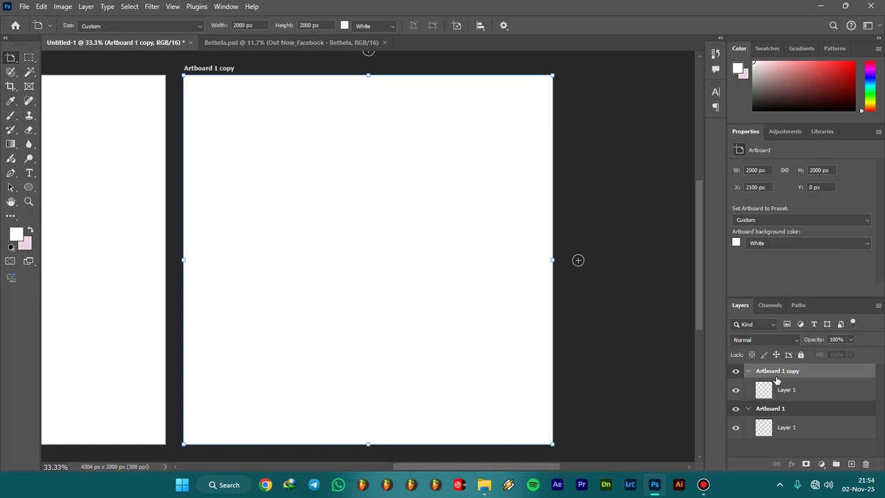
# Rename the duplicated artboard "Artboard 2" and fit both artboards in view.
pyautogui.doubleClick(782, 372)
pyautogui.moveTo(781, 372); pyautogui.dragTo(811, 372)
pyautogui.write('2')
pyautogui.press('Return')
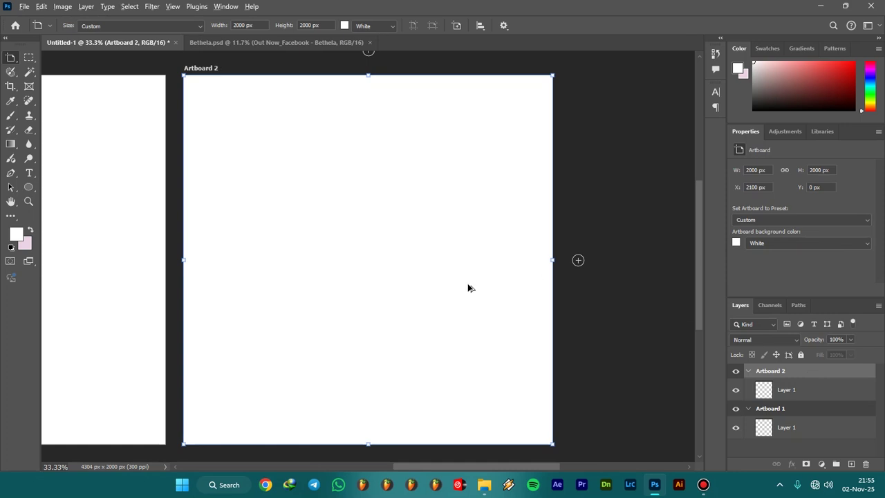
pyautogui.hotkey('ctrl', '0')
# Switch to the SoundBar_USB 3 - Rollout folder in File Explorer and review the Spotify Canvas subfolder's images and FX videos.
pyautogui.moveTo(487, 483)
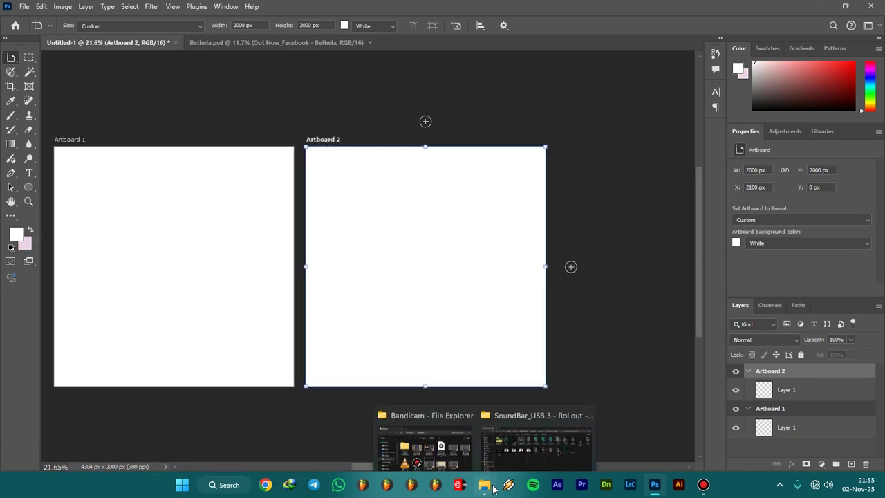
pyautogui.click(524, 456)
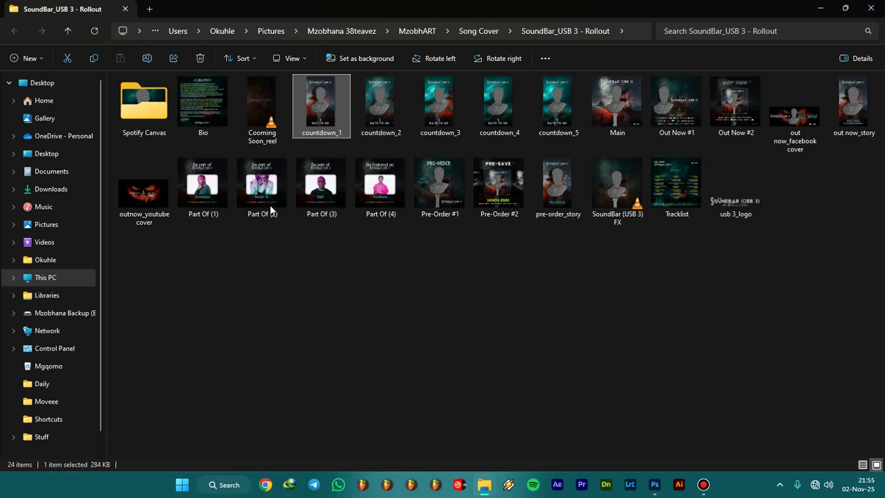
pyautogui.doubleClick(154, 116)
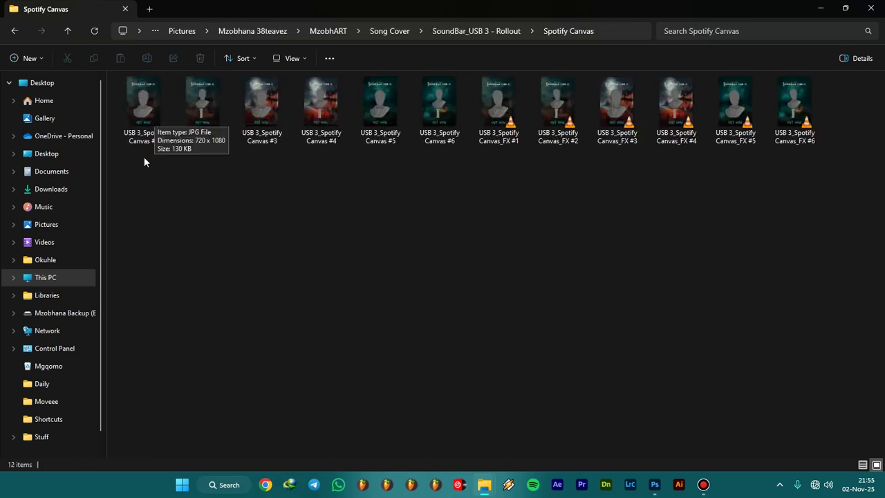
pyautogui.moveTo(149, 157); pyautogui.dragTo(436, 128)
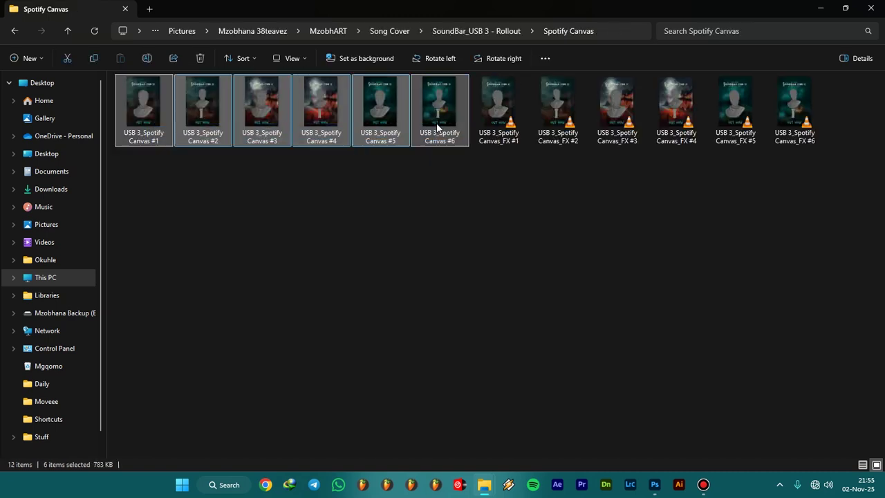
pyautogui.moveTo(502, 157); pyautogui.dragTo(818, 135)
pyautogui.moveTo(433, 166); pyautogui.dragTo(111, 74)
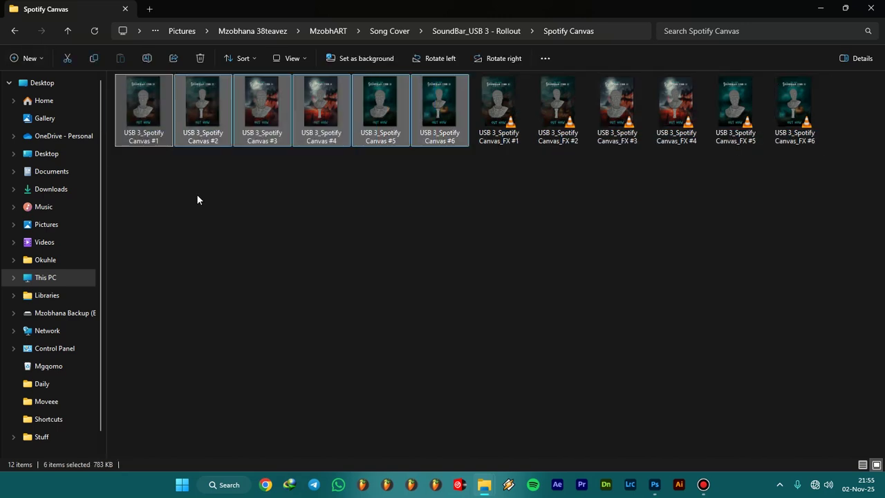
# Clear the file selection, go back to the SoundBar_USB 3 - Rollout folder and switch to Photoshop.
pyautogui.click(413, 330)
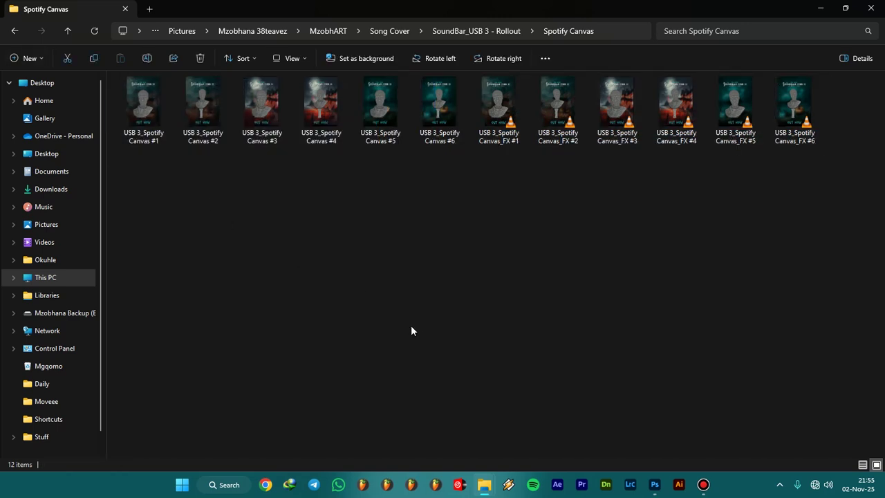
pyautogui.click(11, 32)
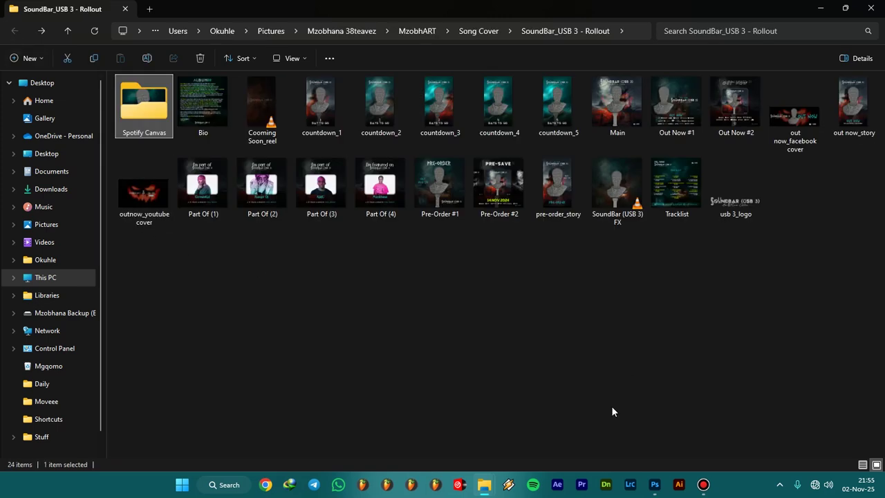
pyautogui.click(654, 484)
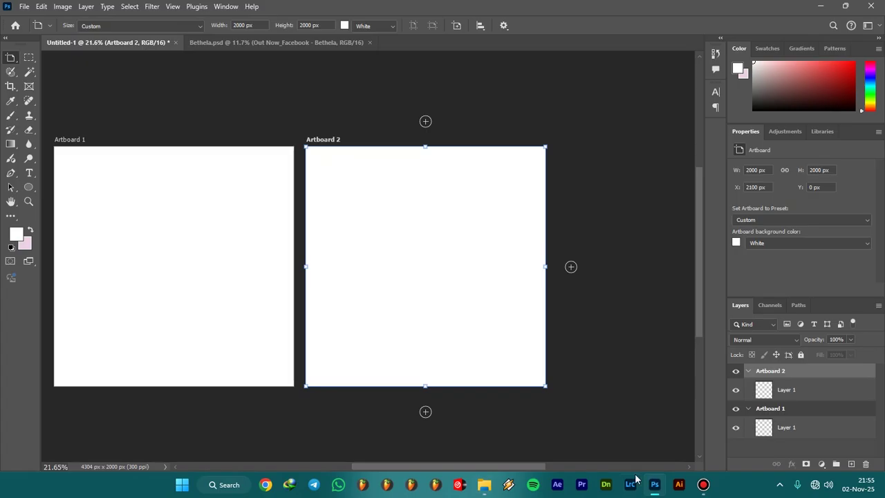
# Switch to Bethela.psd and select its Pre-Order, Out Now and Out Now_Facebook artboards one after another.
pyautogui.hscroll(-5, 423, 464)
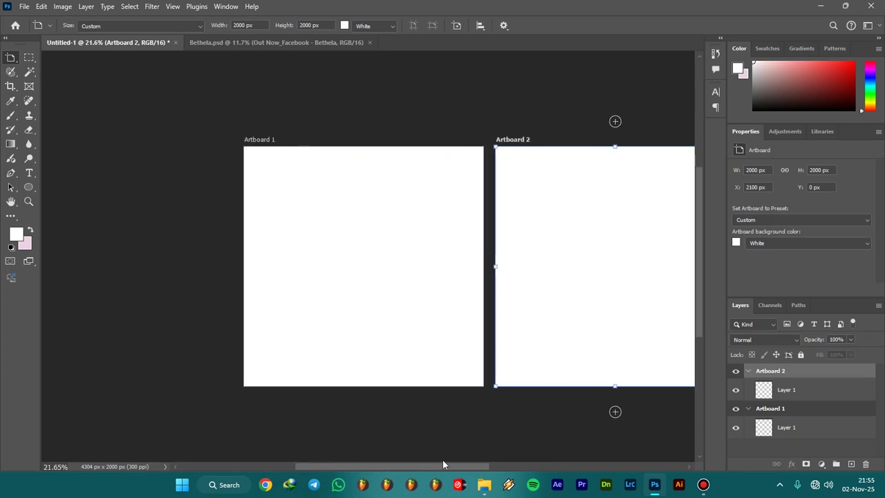
pyautogui.hscroll(3, 438, 465)
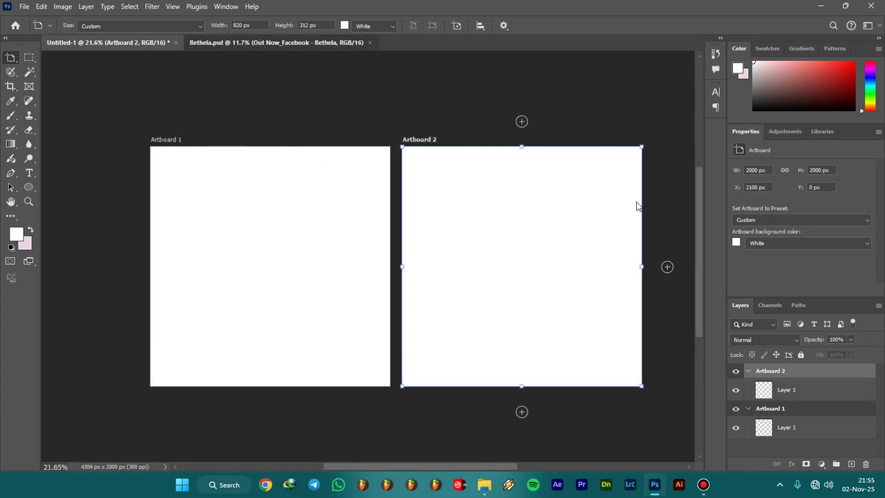
pyautogui.hotkey('ctrl', 'Tab')
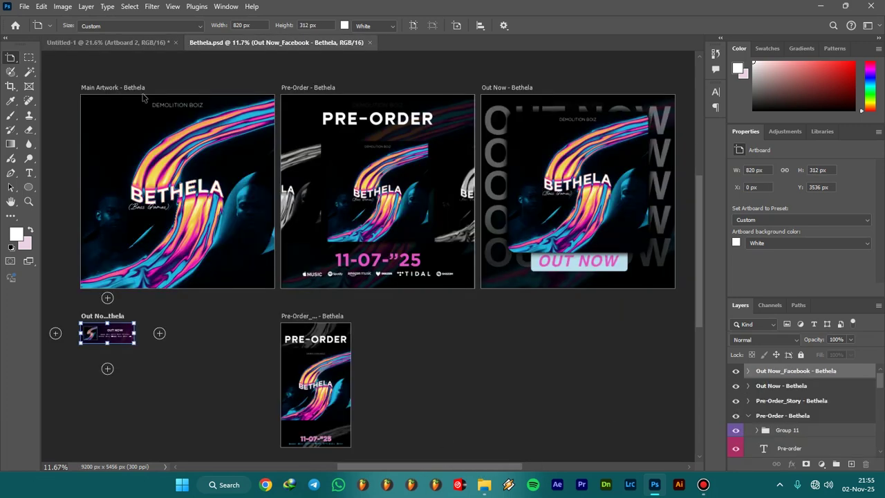
pyautogui.click(774, 402)
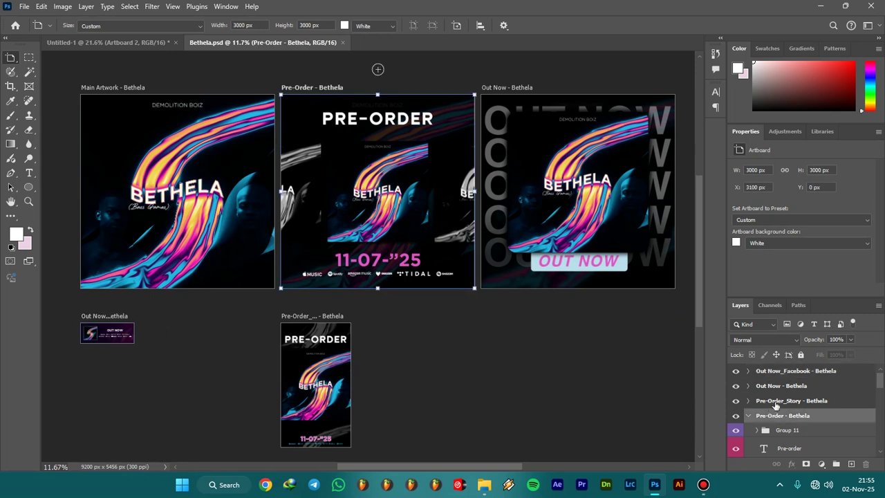
pyautogui.click(779, 386)
pyautogui.click(776, 371)
# Select the Main Artwork - Bethela artboard and collapse the layer contents of the Pre-Order and Main Artwork artboards.
pyautogui.click(748, 416)
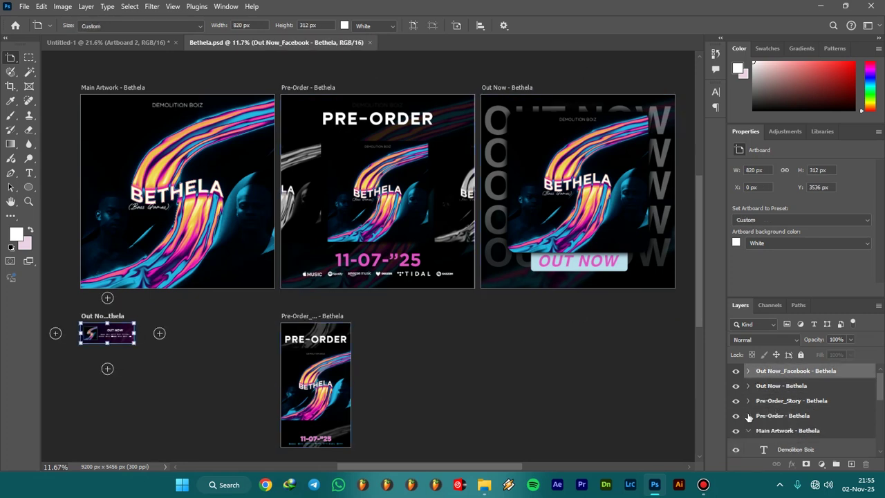
pyautogui.click(767, 429)
pyautogui.click(747, 430)
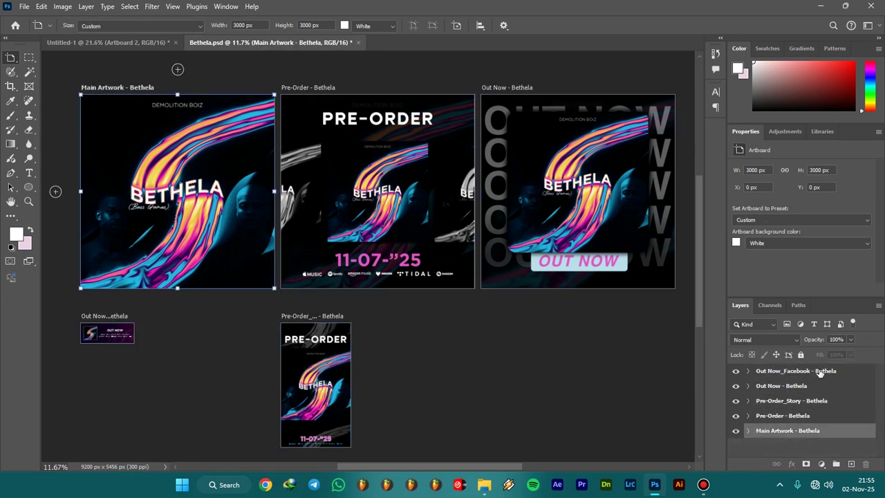
# Create another white 2000 x 2000 px document at 300 pixels/inch, 16-bit RGB, with the Artboards option enabled.
pyautogui.click(134, 43)
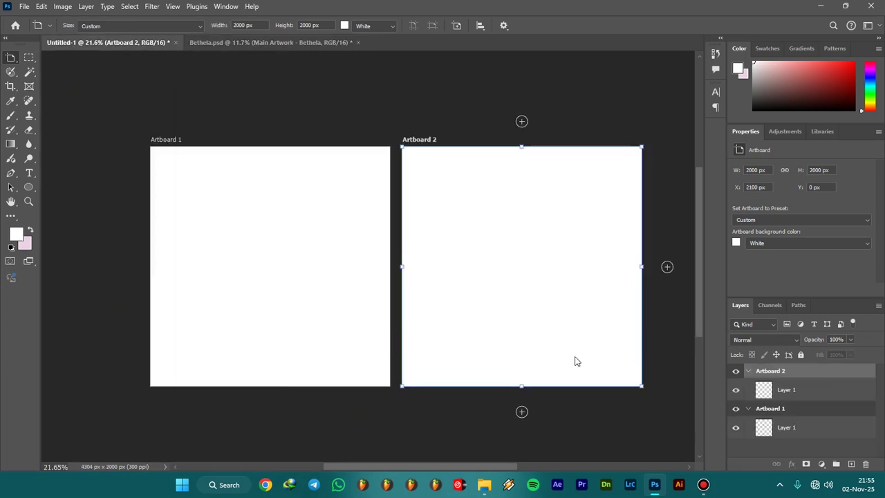
pyautogui.click(15, 26)
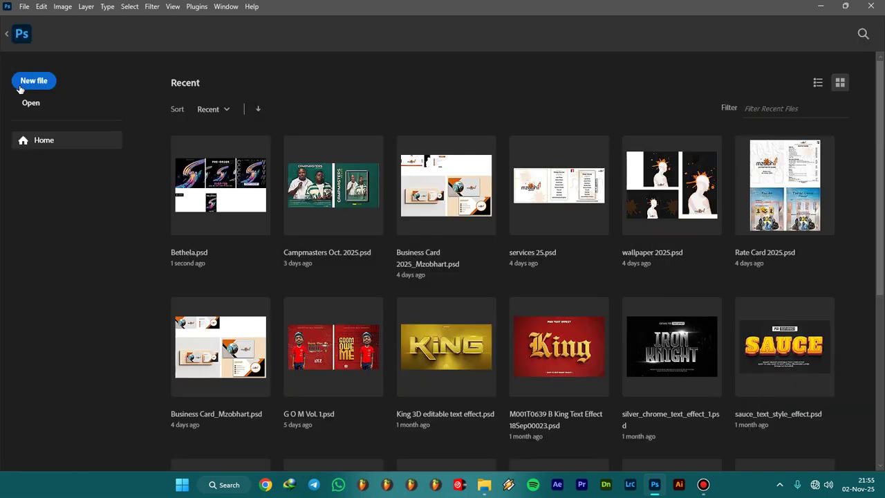
pyautogui.click(21, 85)
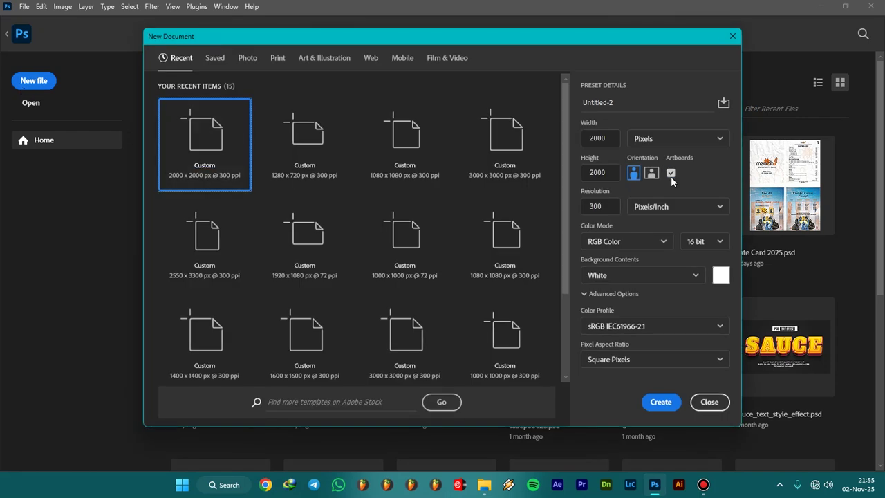
pyautogui.click(661, 402)
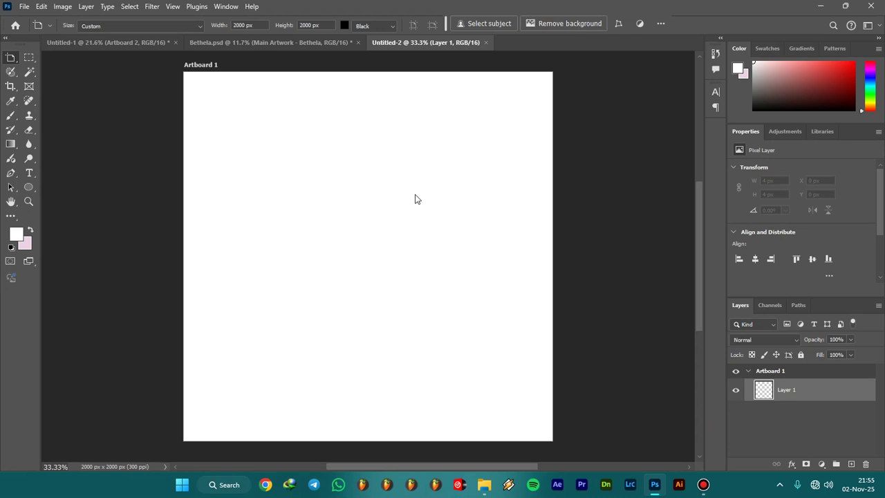
# Close the Untitled-2 artboard document.
pyautogui.click(711, 495)
pyautogui.click(711, 495)
pyautogui.scroll(1, 507, 351)
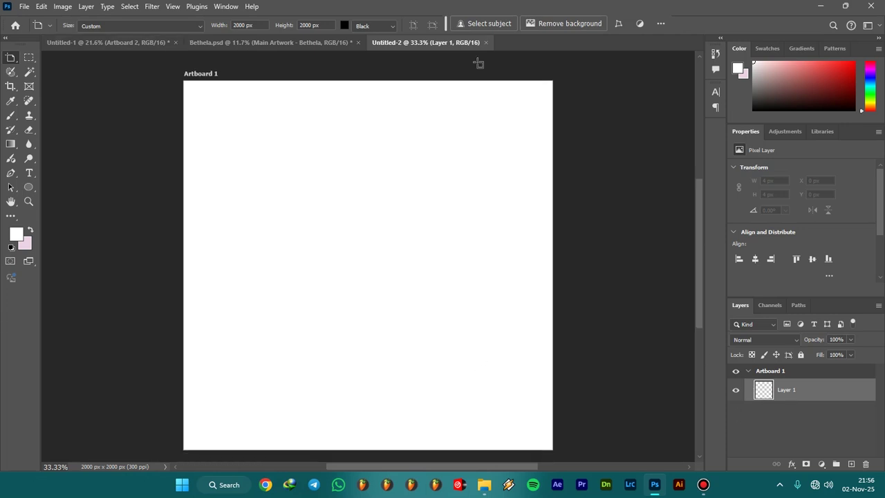
pyautogui.click(486, 42)
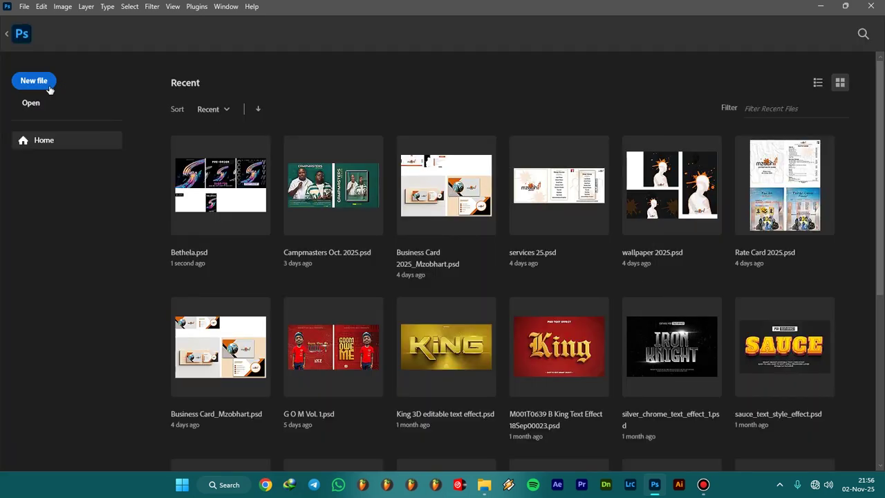
# Create a new white 2000 x 2000 px document at 300 pixels/inch, 16-bit RGB, with the Artboards option disabled.
pyautogui.click(49, 87)
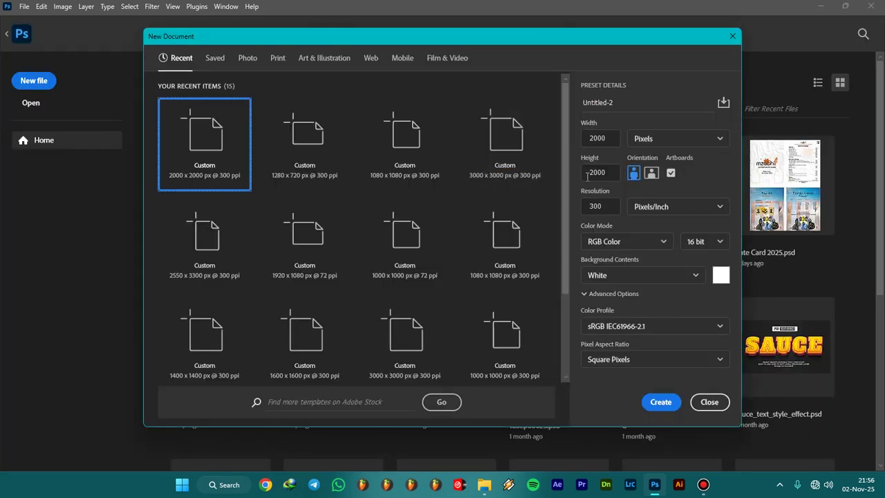
pyautogui.click(670, 173)
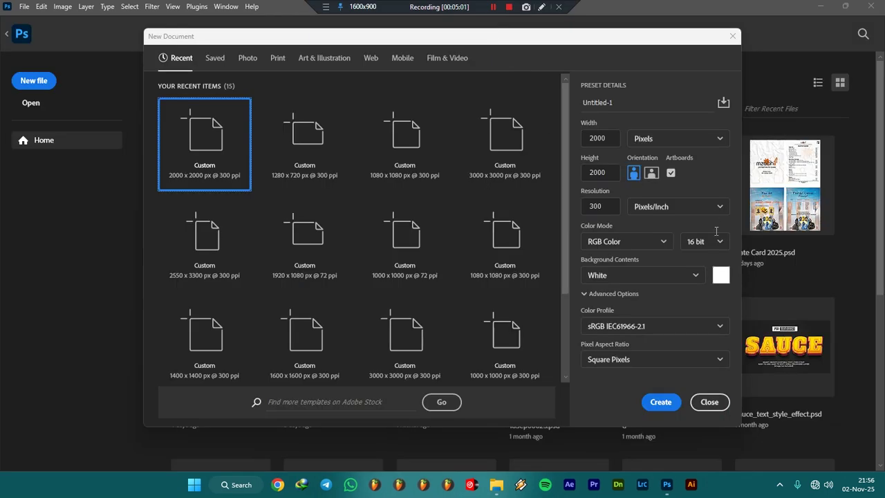
pyautogui.click(672, 174)
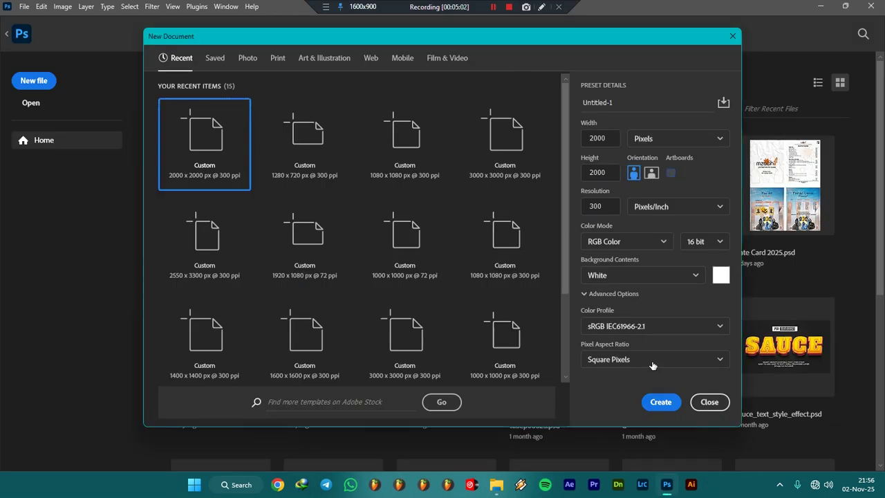
pyautogui.click(656, 402)
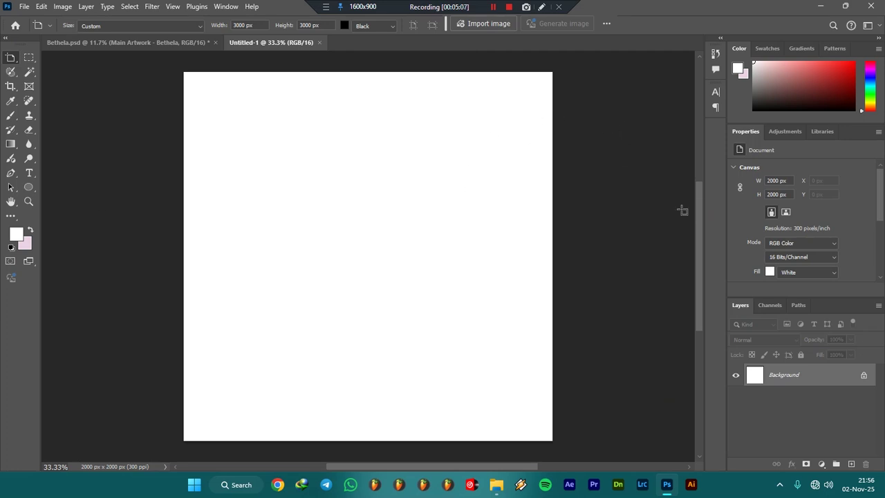
pyautogui.click(15, 26)
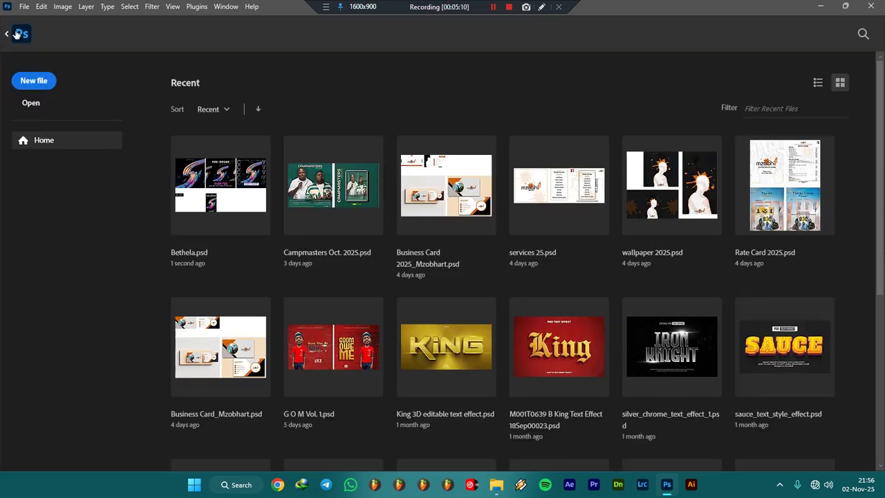
pyautogui.click(21, 84)
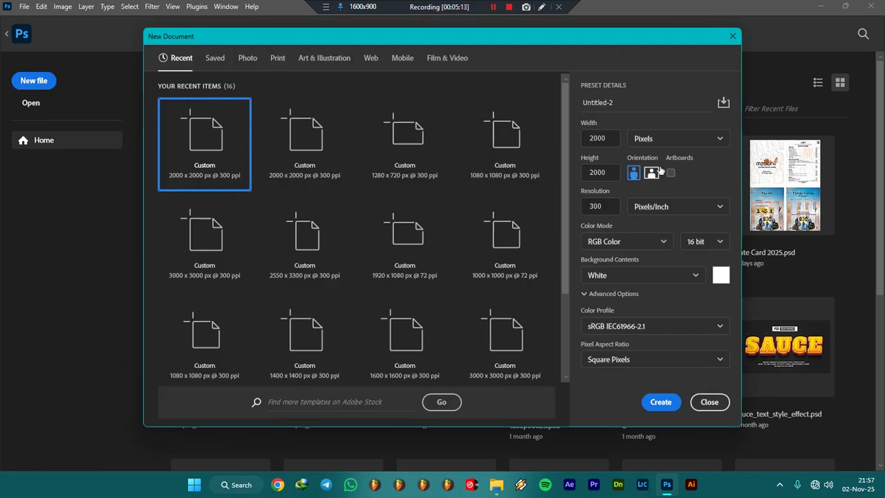
pyautogui.press('Escape')
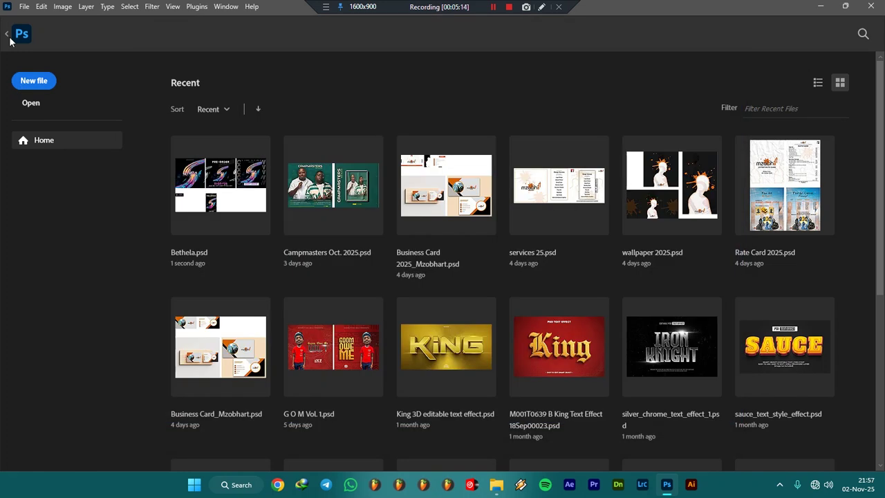
pyautogui.click(5, 36)
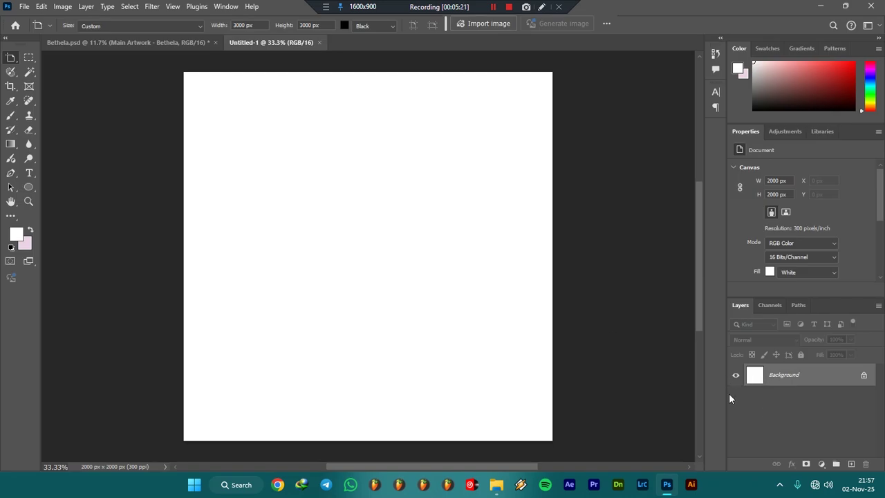
# Switch to Bethela.psd and expand the layer contents of the Main Artwork - Bethela artboard.
pyautogui.click(72, 44)
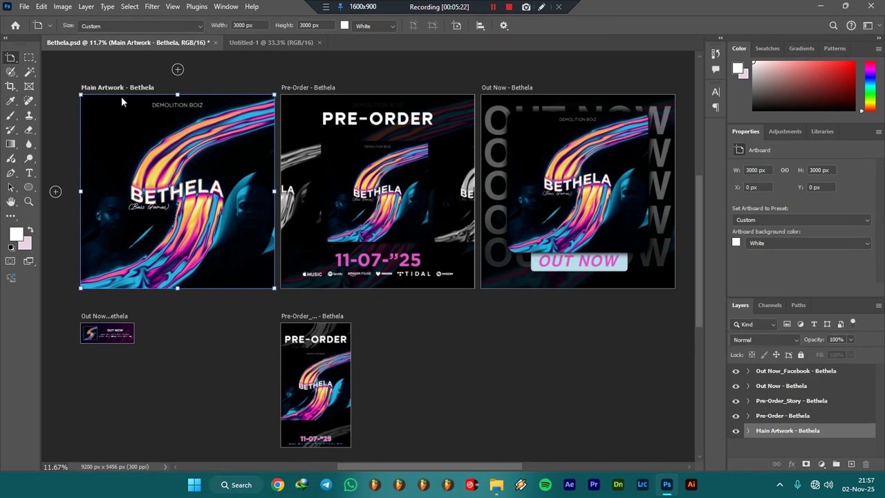
pyautogui.click(747, 430)
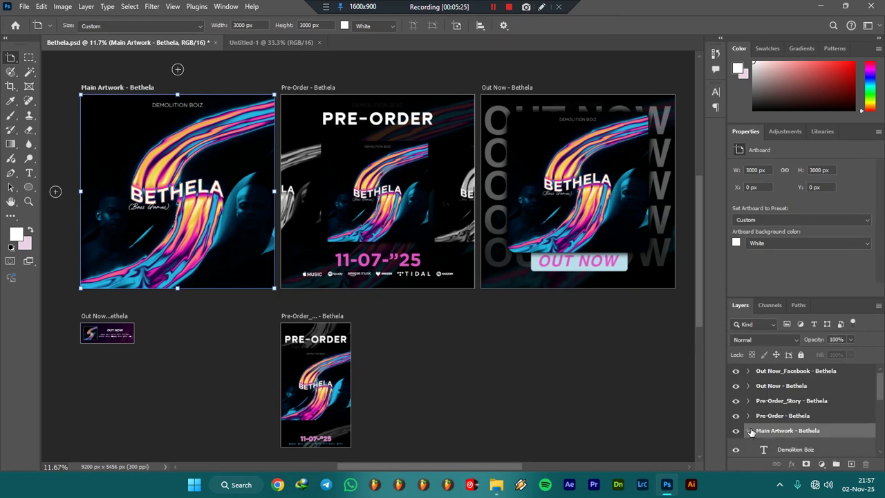
pyautogui.click(494, 7)
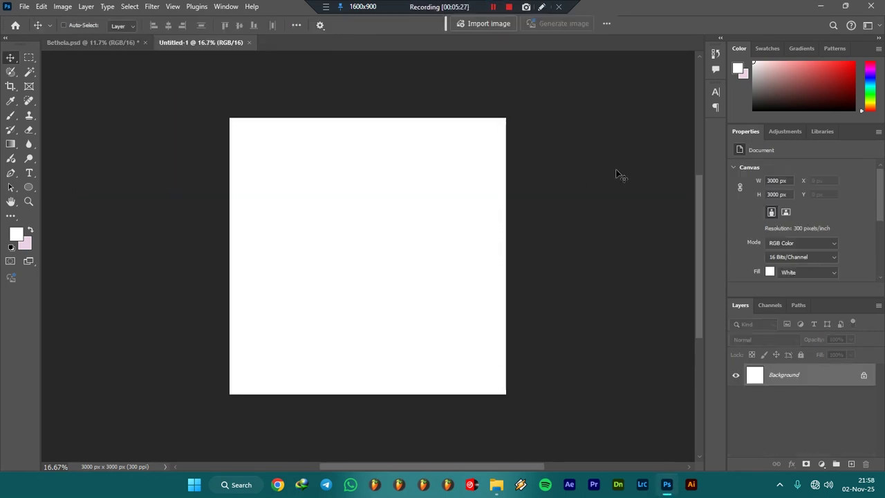
pyautogui.hotkey('ctrl', '0')
pyautogui.scroll(-2, 586, 222)
pyautogui.scroll(1, 586, 222)
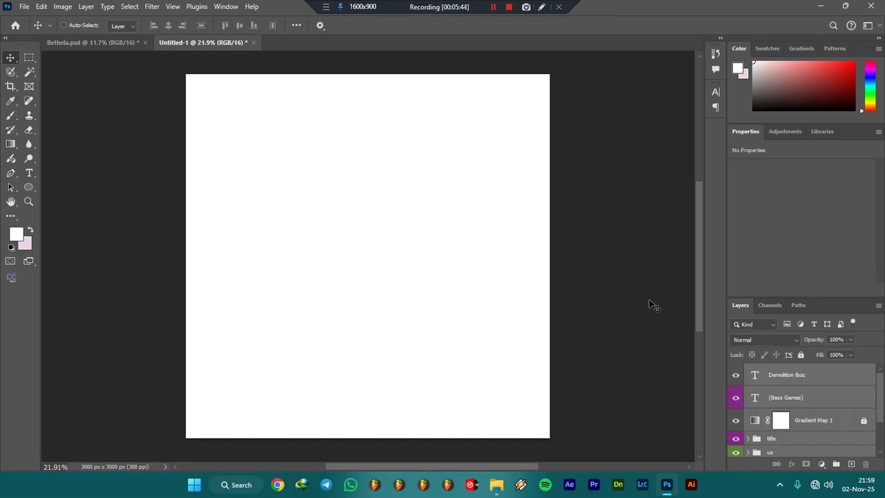
pyautogui.click(492, 7)
pyautogui.click(493, 8)
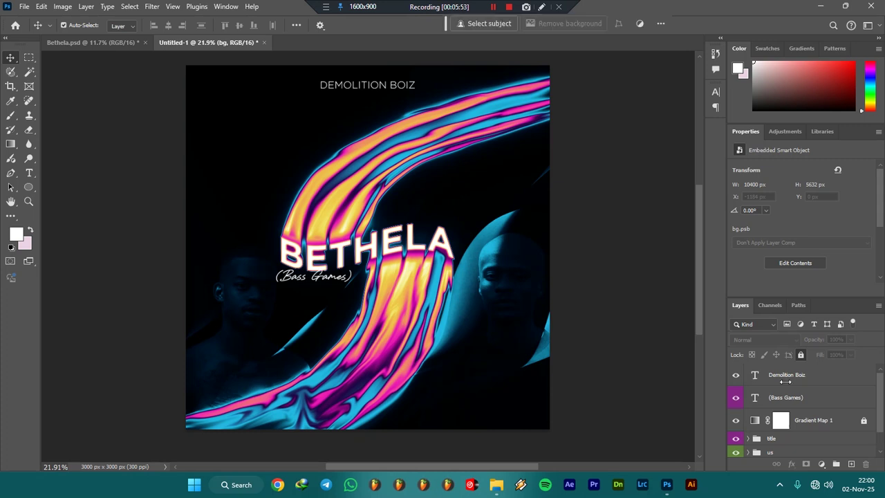
pyautogui.scroll(1, 859, 422)
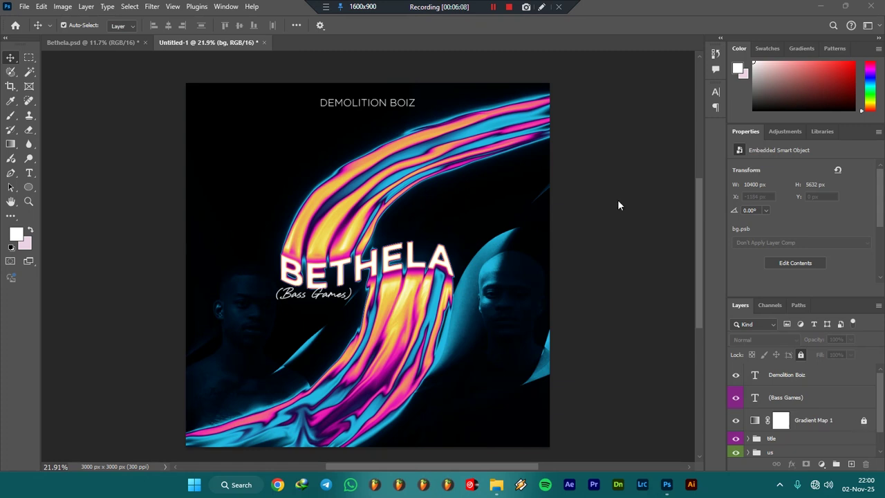
# Unlock the Gradient Map 1 and bg layers in Untitled-1.
pyautogui.click(868, 423)
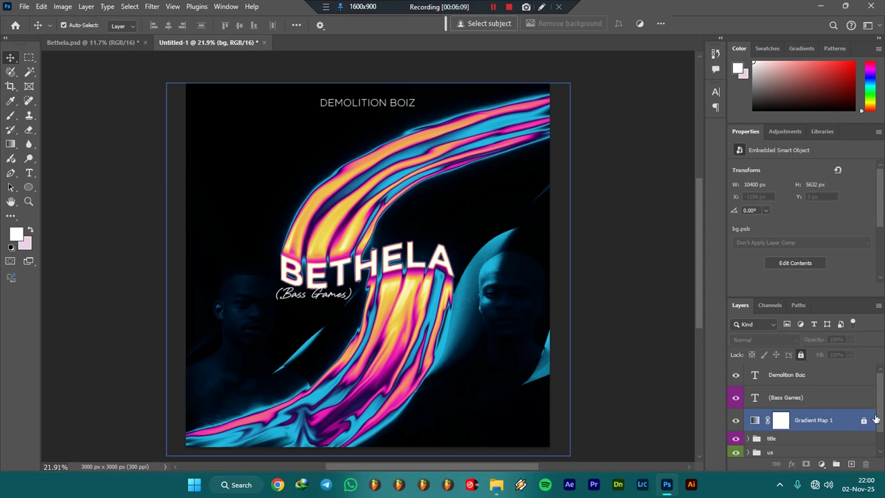
pyautogui.scroll(-2, 872, 430)
pyautogui.click(863, 447)
pyautogui.click(863, 397)
pyautogui.scroll(1, 851, 418)
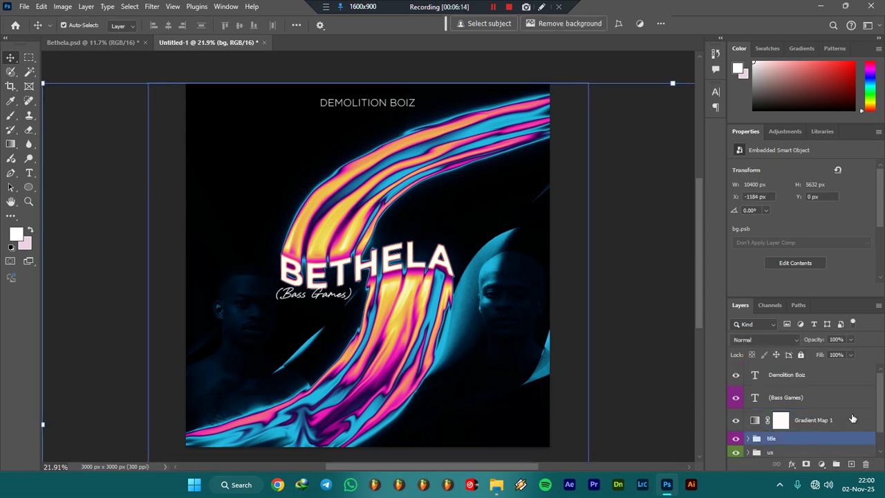
# Group all the artwork layers from Demolition Boiz down to bg into one group.
pyautogui.click(788, 382)
pyautogui.scroll(-1, 787, 414)
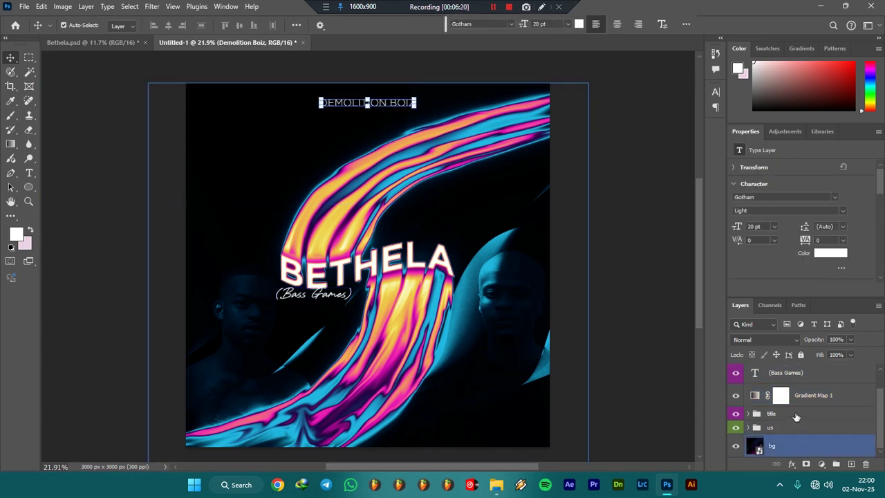
pyautogui.scroll(1, 792, 415)
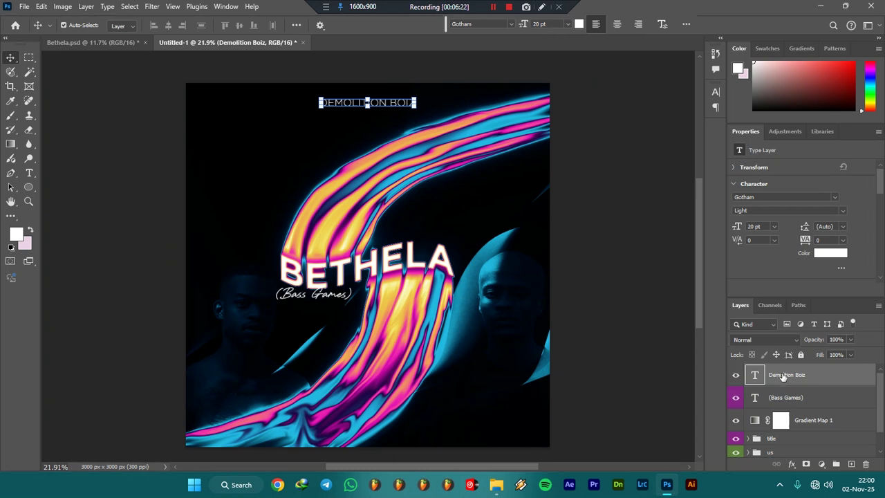
pyautogui.scroll(-1, 795, 382)
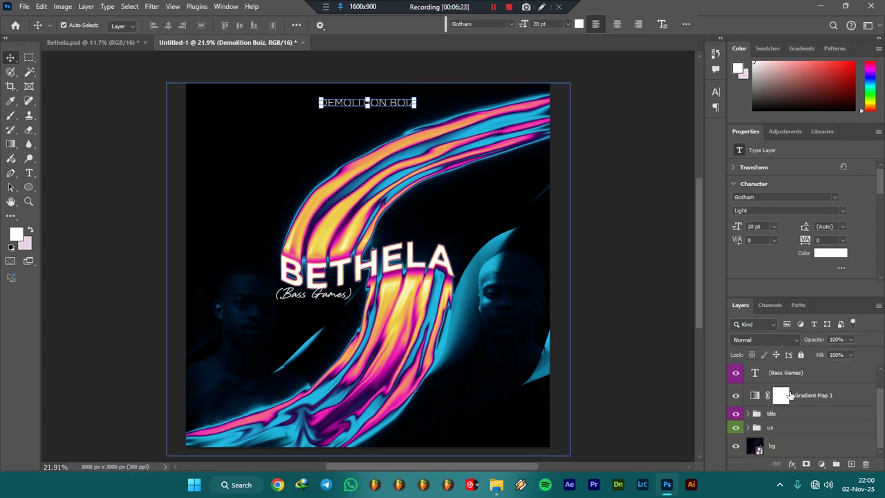
pyautogui.keyDown('shift'); pyautogui.click(794, 451); pyautogui.keyUp('shift')
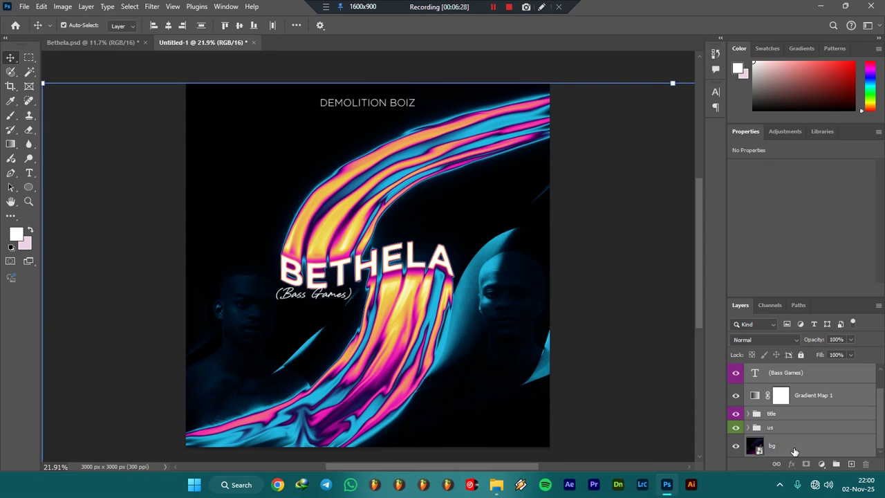
pyautogui.hotkey('ctrl', 'g')
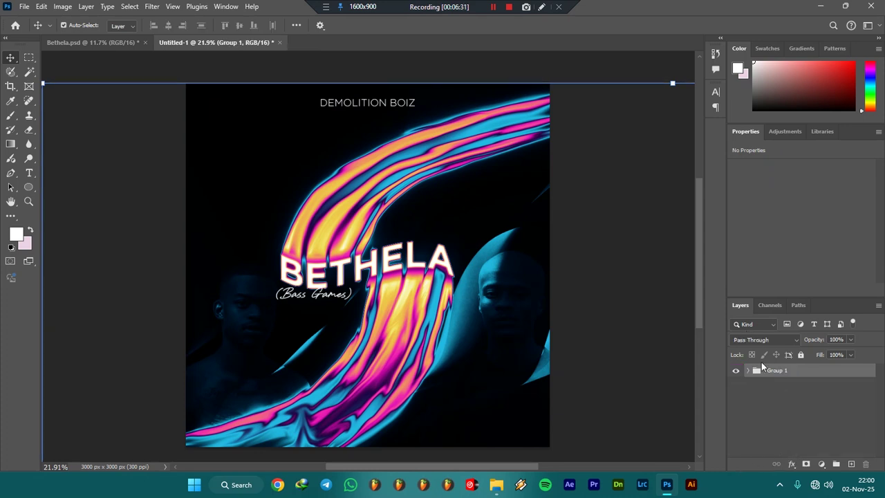
# Convert Group 1 into an artboard using Artboard from Group.
pyautogui.scroll(-2, 464, 249)
pyautogui.scroll(-1, 464, 248)
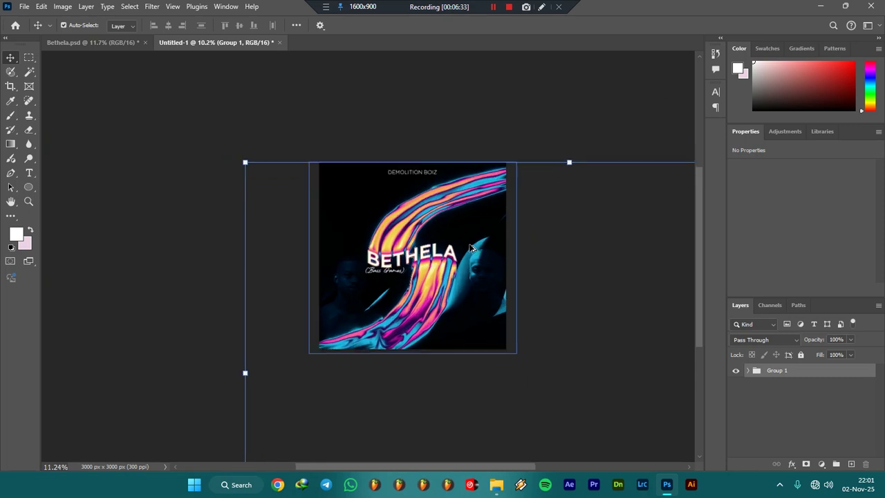
pyautogui.rightClick(769, 372)
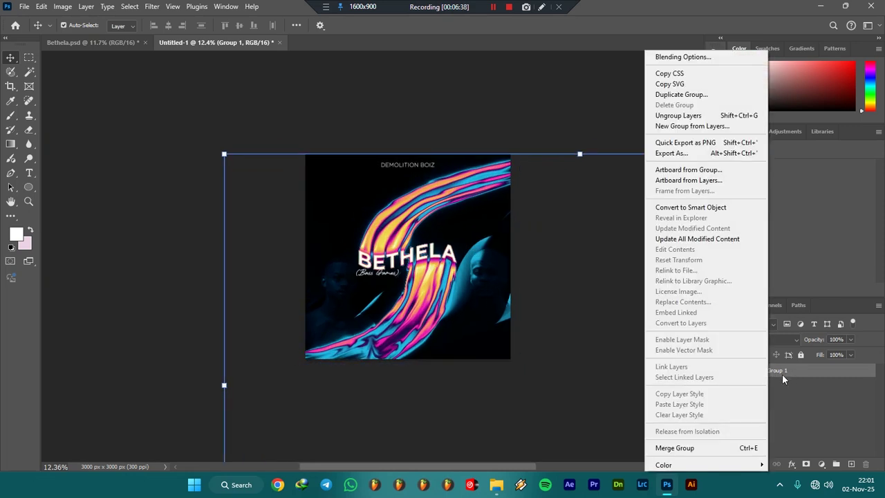
pyautogui.click(671, 171)
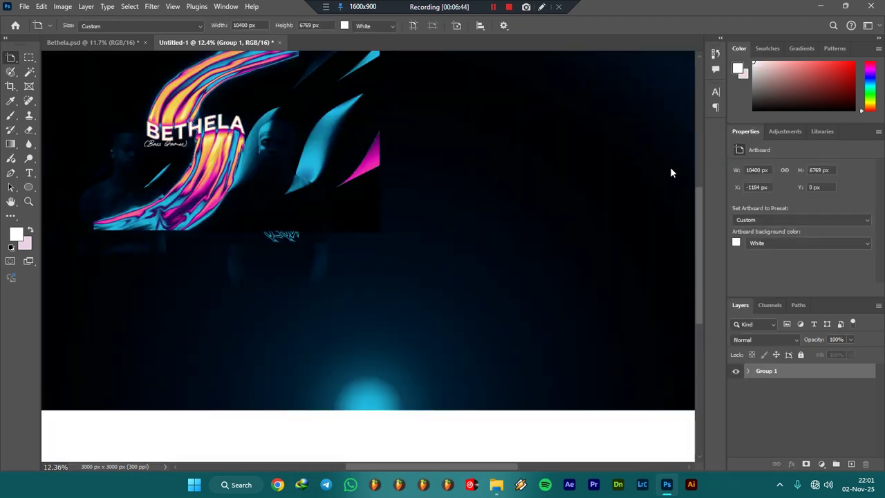
pyautogui.scroll(-1, 670, 168)
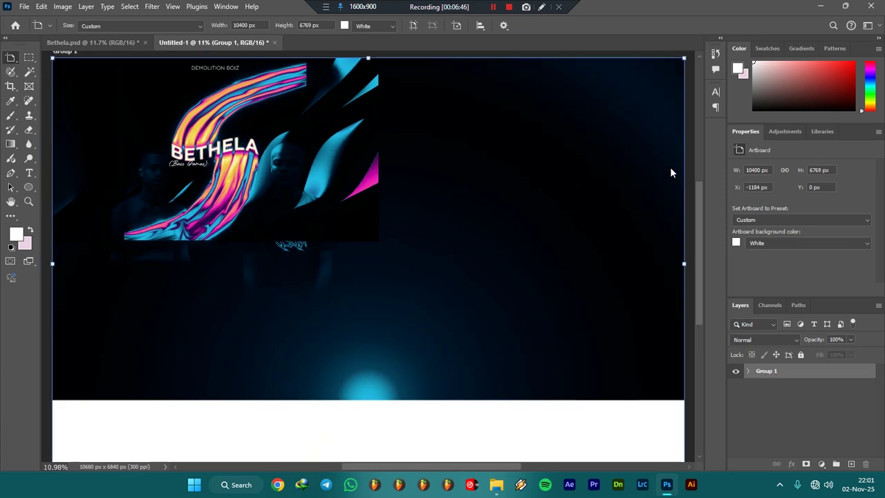
pyautogui.scroll(-1, 441, 239)
pyautogui.scroll(-4, 442, 241)
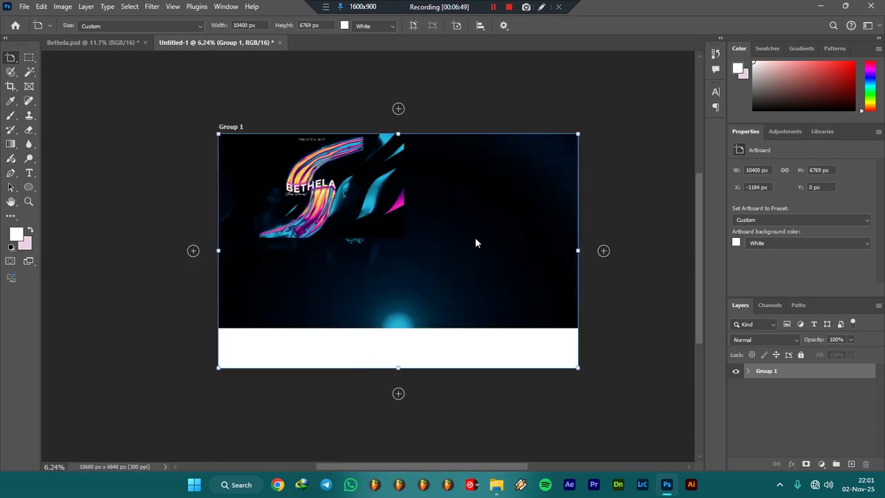
pyautogui.click(493, 6)
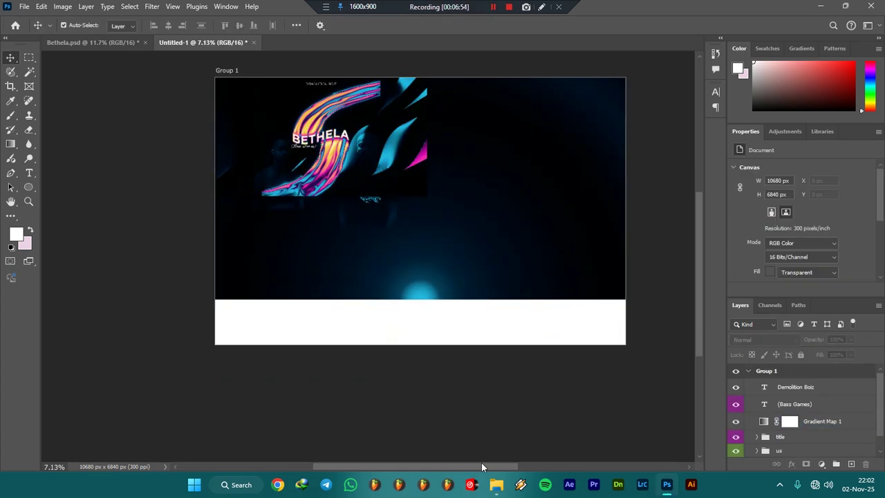
# Examine the layers inside the Group 1 artboard, checking how far the bg layer extends.
pyautogui.scroll(1, 653, 379)
pyautogui.click(597, 122)
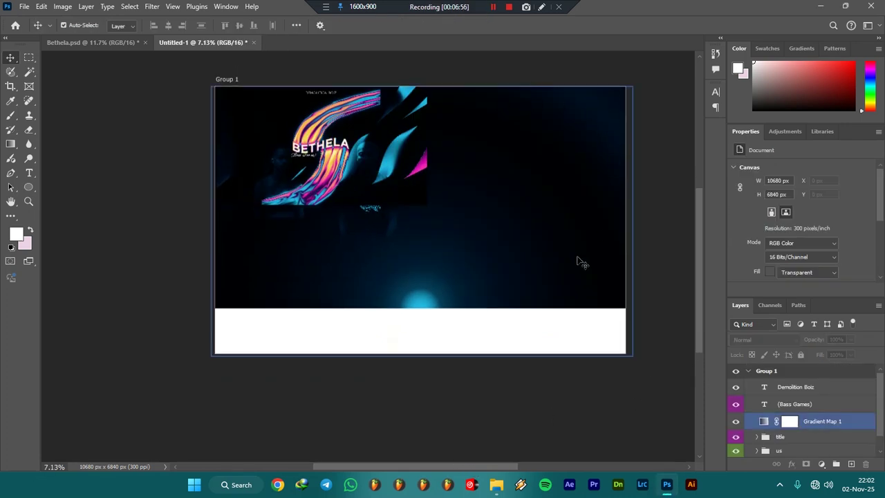
pyautogui.click(805, 404)
pyautogui.scroll(-1, 794, 433)
pyautogui.click(794, 433)
pyautogui.click(791, 448)
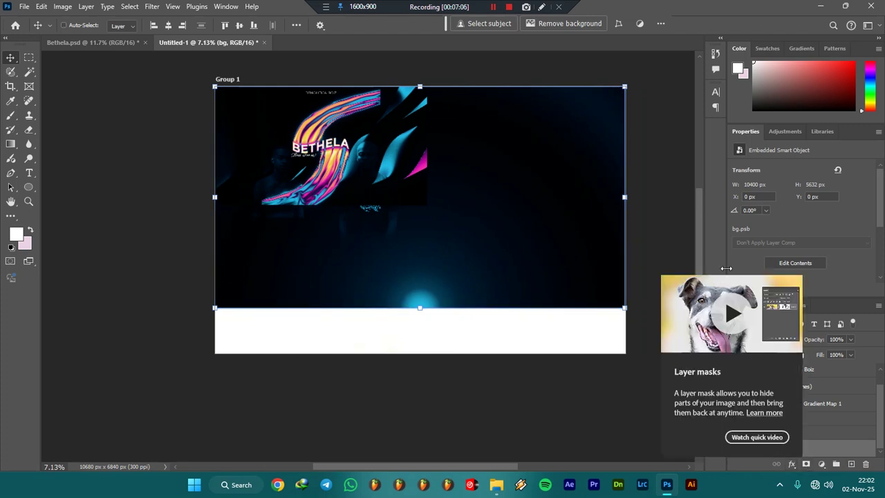
# Undo the conversion of Group 1 into an artboard and fit the canvas in view.
pyautogui.hotkey('ctrl', 'z')
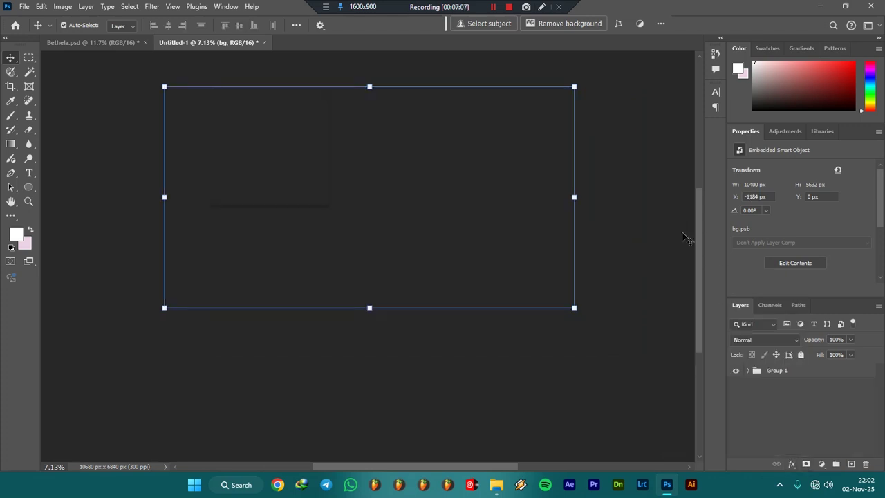
pyautogui.click(752, 374)
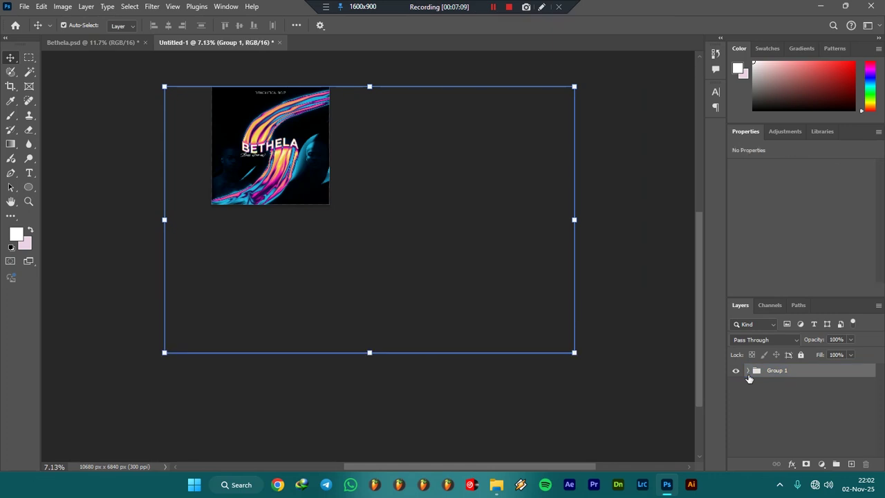
pyautogui.hotkey('ctrl', '0')
pyautogui.click(543, 185)
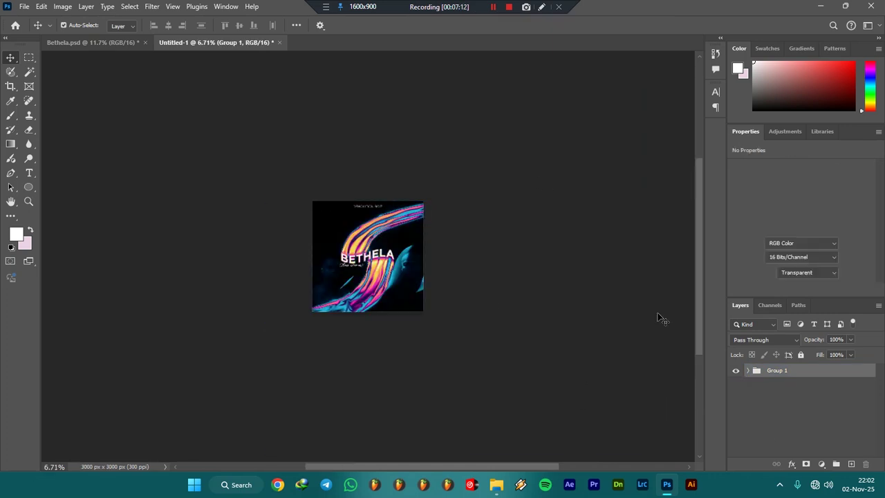
# Expand Group 1 and group its layers from Demolition Boiz down to the us folder, leaving bg out.
pyautogui.click(756, 370)
pyautogui.click(747, 371)
pyautogui.scroll(-2, 806, 408)
pyautogui.click(785, 450)
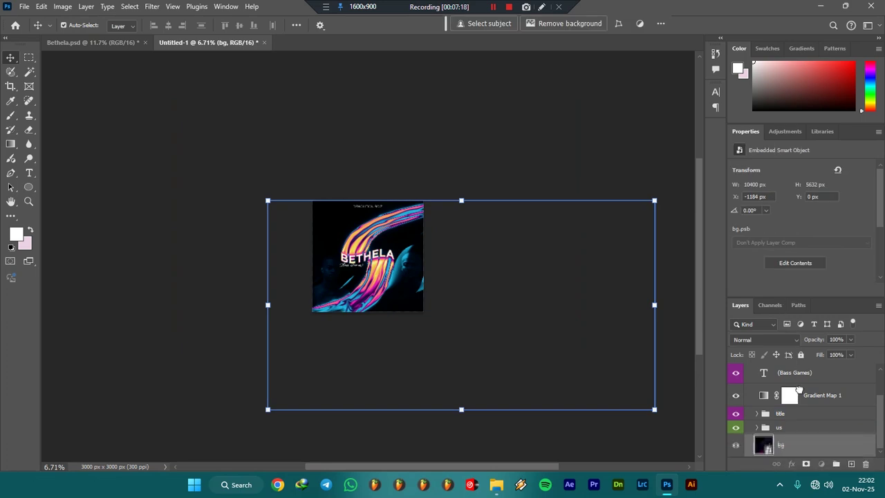
pyautogui.moveTo(784, 446); pyautogui.dragTo(789, 446)
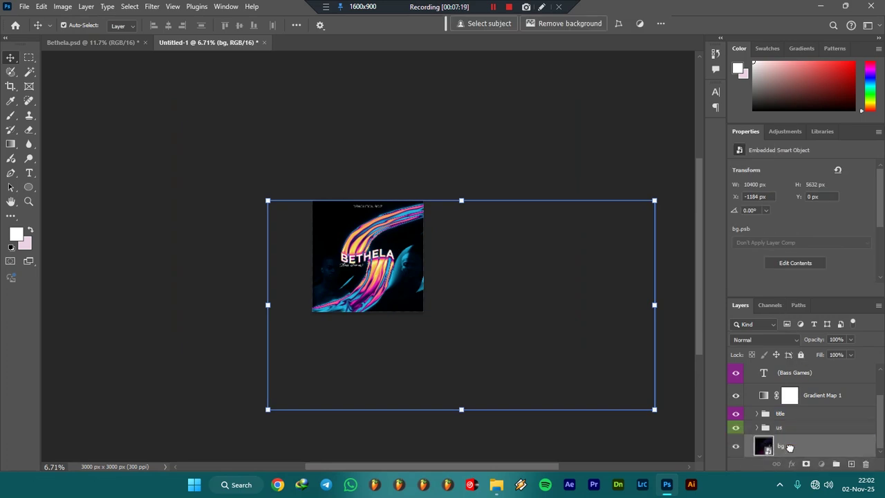
pyautogui.click(793, 431)
pyautogui.scroll(2, 796, 431)
pyautogui.click(796, 432)
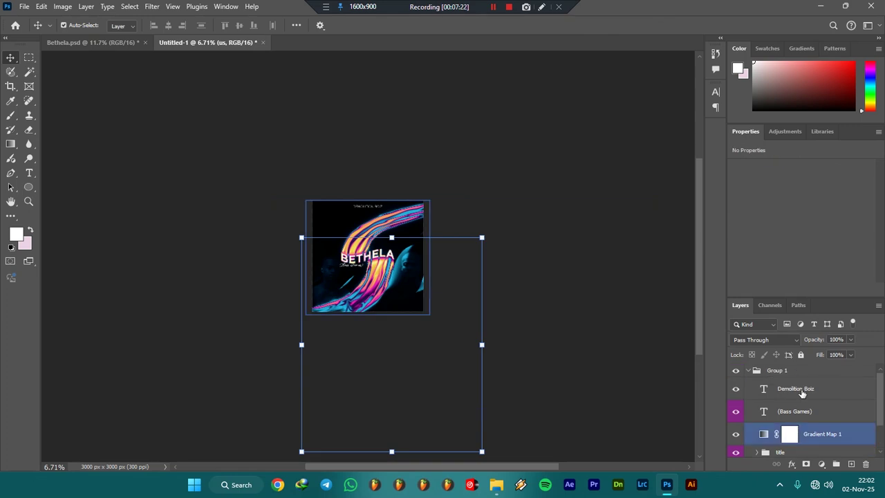
pyautogui.keyDown('shift'); pyautogui.click(800, 391); pyautogui.keyUp('shift')
pyautogui.hotkey('ctrl', 'g')
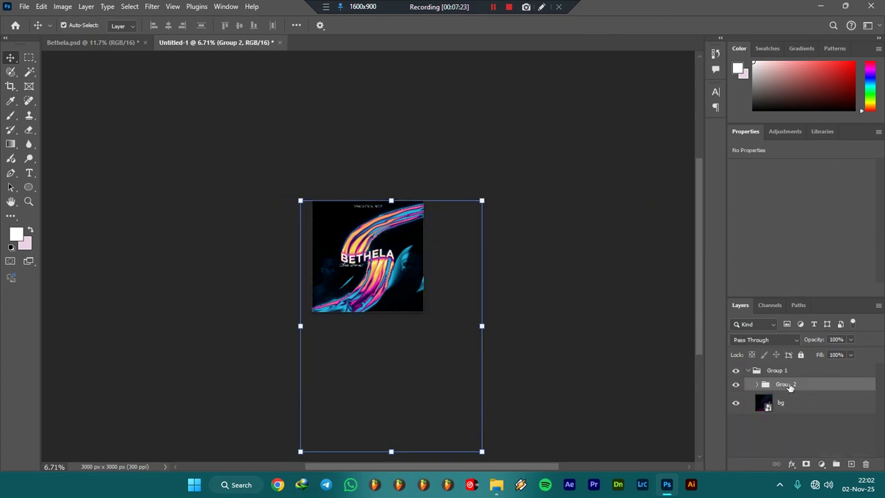
# Move Group 2 and the bg layer out of Group 1 and delete the empty Group 1.
pyautogui.moveTo(793, 384); pyautogui.dragTo(794, 365)
pyautogui.moveTo(781, 405); pyautogui.dragTo(792, 380)
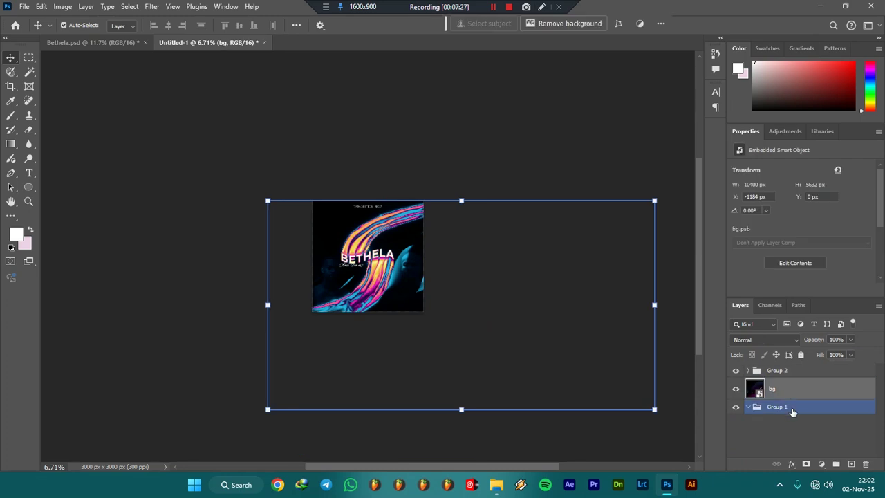
pyautogui.click(792, 409)
pyautogui.click(867, 465)
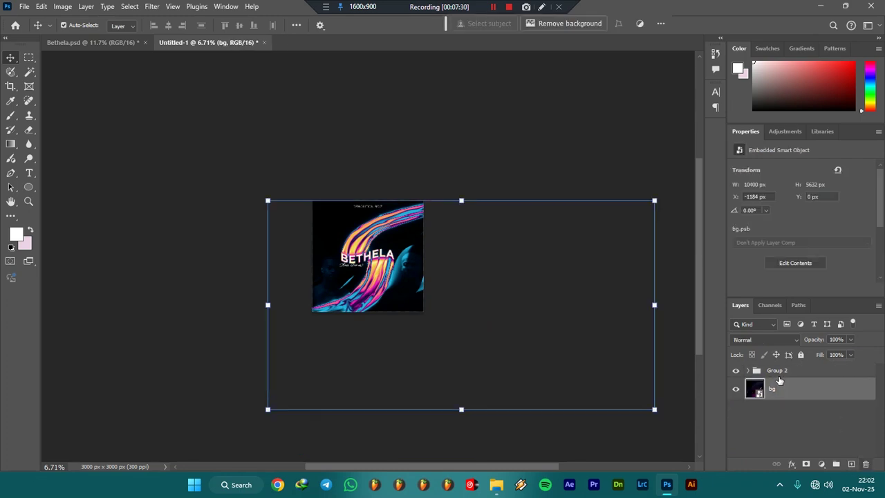
# Lock the bg layer beneath Group 2.
pyautogui.click(777, 371)
pyautogui.click(783, 386)
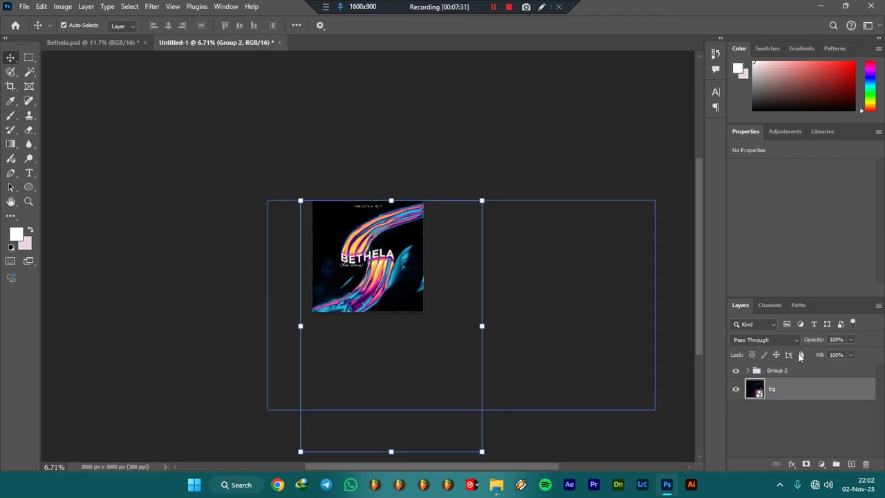
pyautogui.click(800, 354)
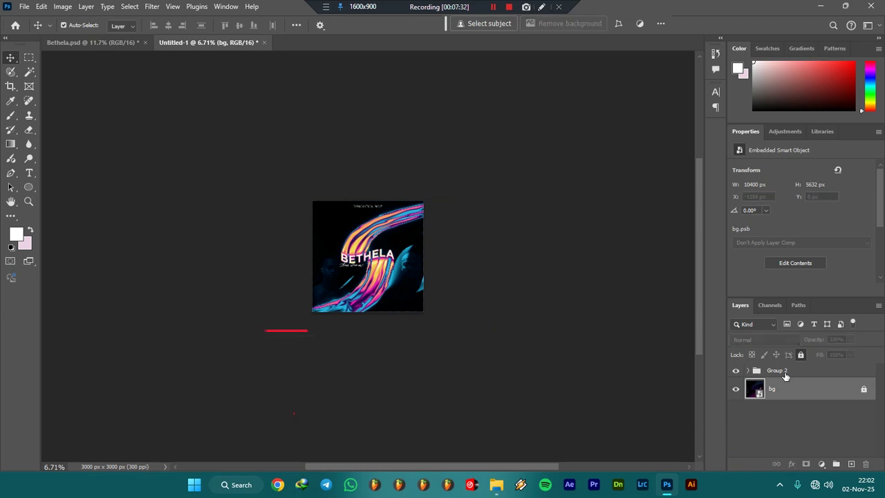
# Convert Group 2 into an artboard using Artboard from Group, with bg kept as a separate locked layer.
pyautogui.rightClick(784, 372)
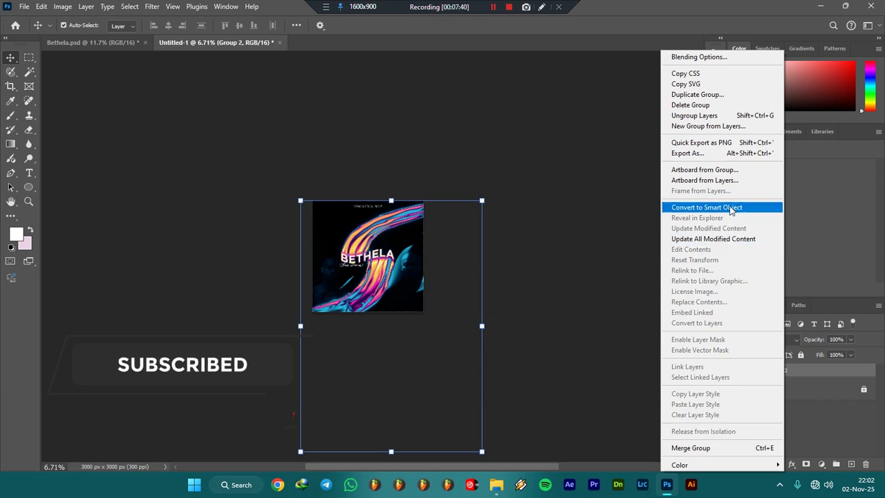
pyautogui.click(731, 170)
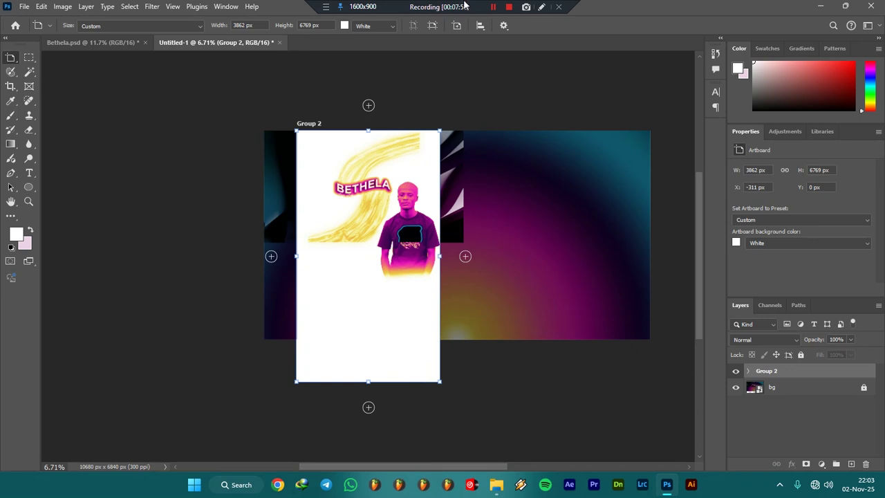
pyautogui.click(493, 7)
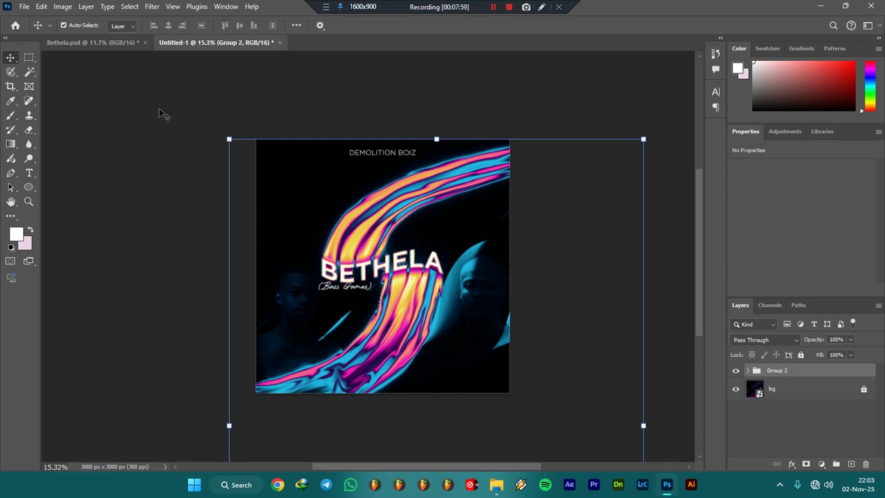
# Create a new 3000 by 3000 pixel document with artboards enabled.
pyautogui.click(16, 26)
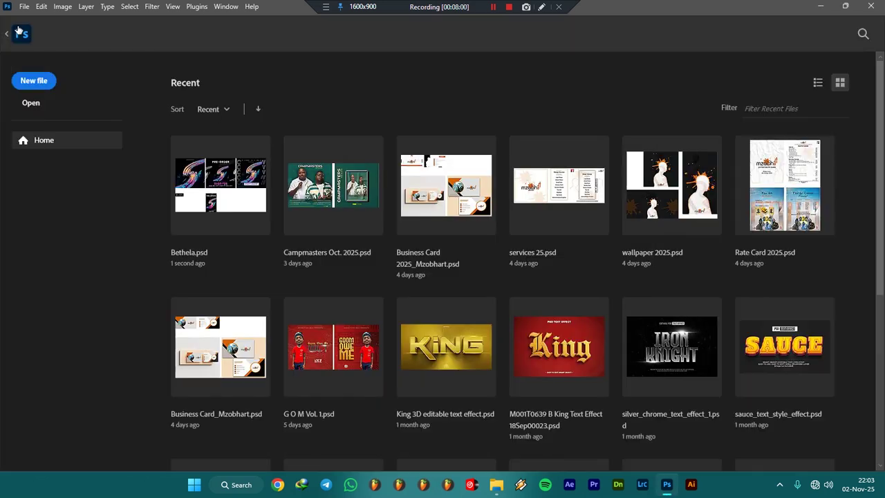
pyautogui.click(31, 81)
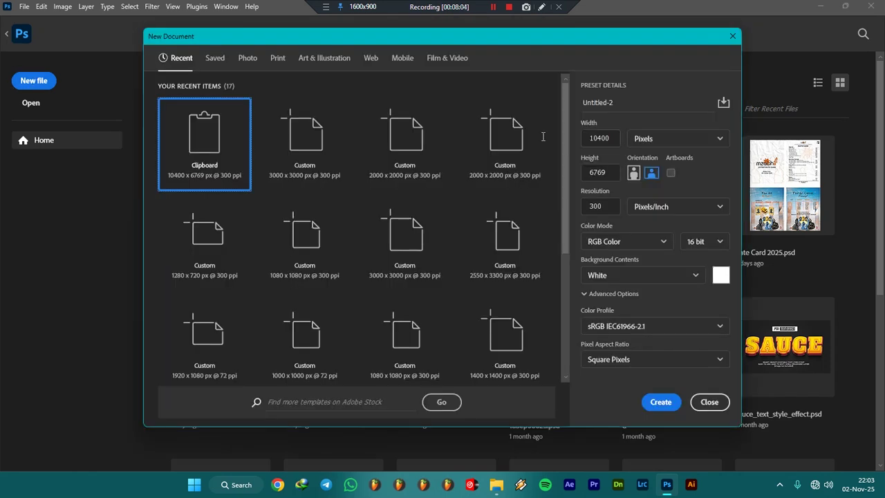
pyautogui.doubleClick(598, 138)
pyautogui.write('30')
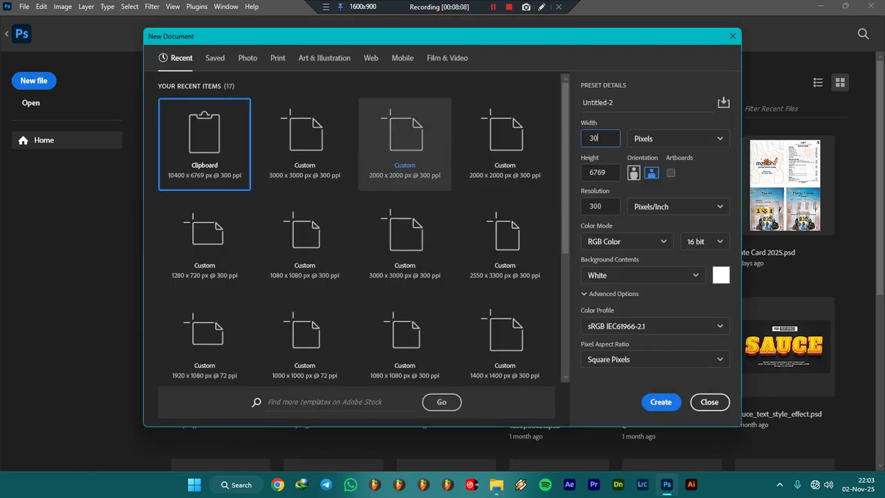
pyautogui.write('00')
pyautogui.press('Tab')
pyautogui.write('30')
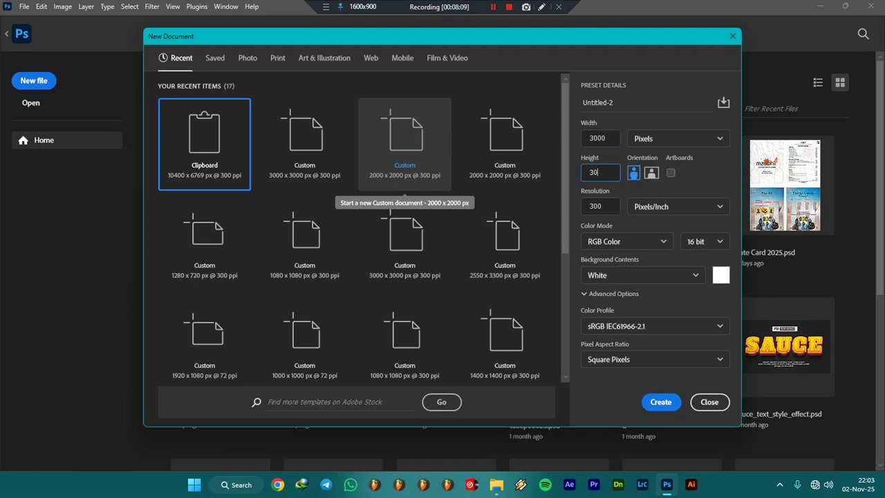
pyautogui.click(670, 173)
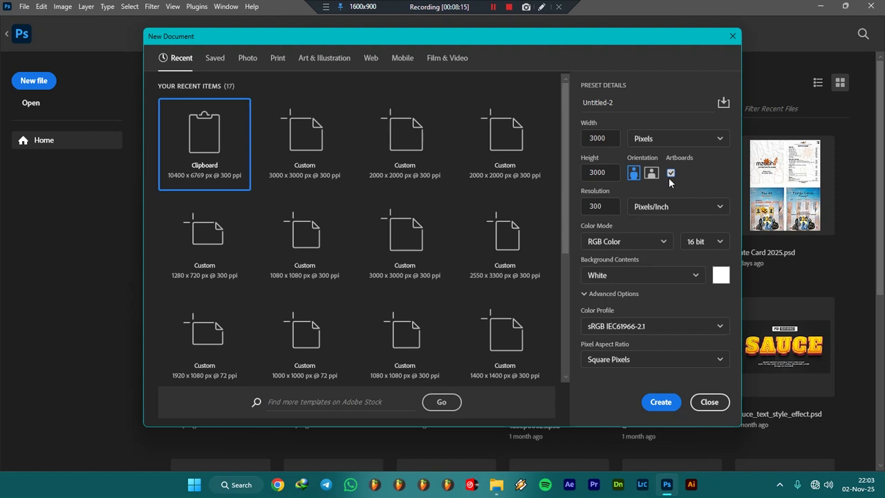
pyautogui.click(671, 404)
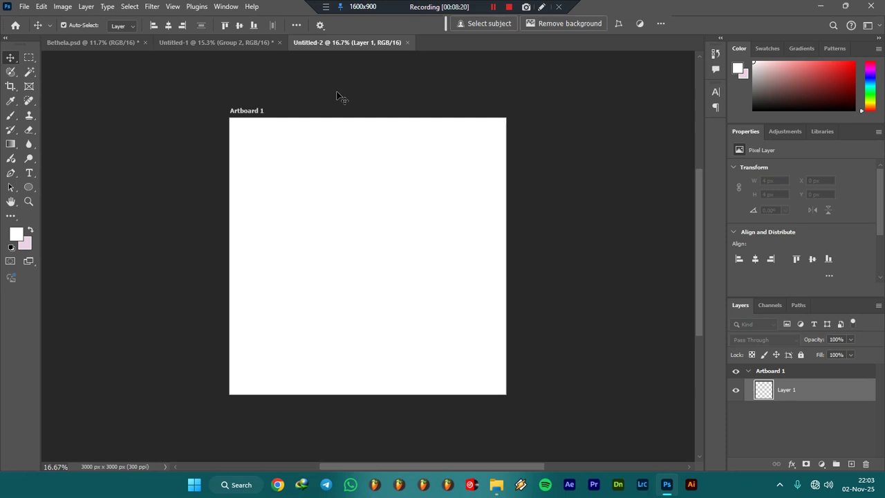
# Copy Group 2 and the bg layer together from the Untitled-1 document.
pyautogui.click(234, 41)
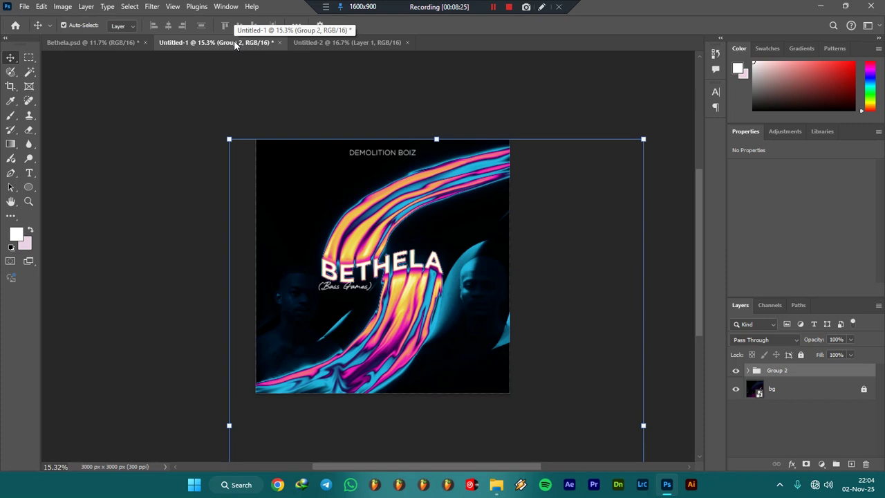
pyautogui.click(317, 43)
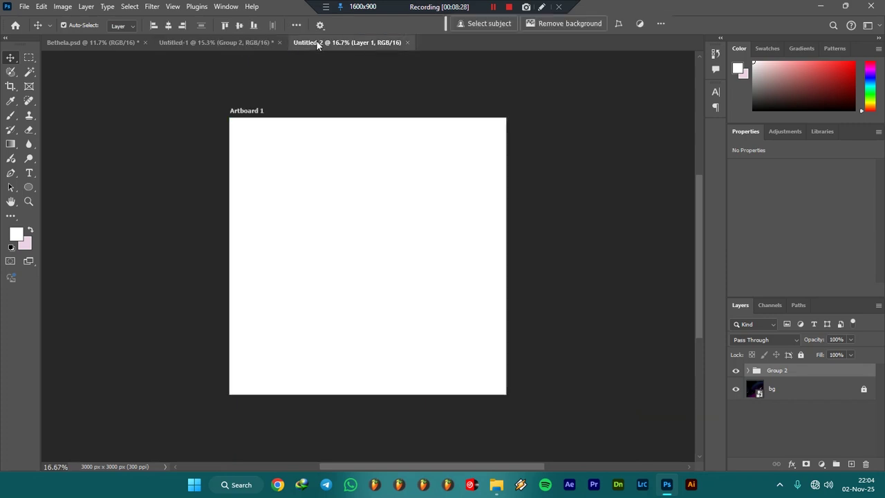
pyautogui.click(238, 43)
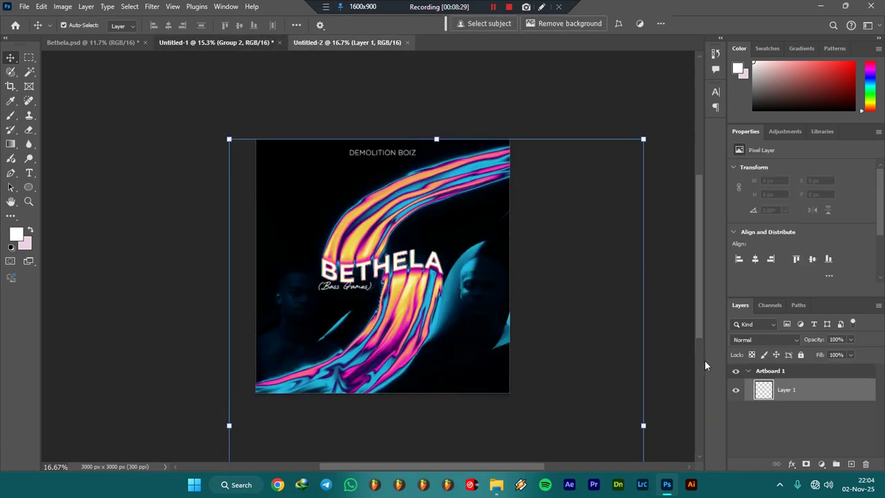
pyautogui.click(783, 391)
pyautogui.keyDown('ctrl'); pyautogui.click(783, 391); pyautogui.keyUp('ctrl')
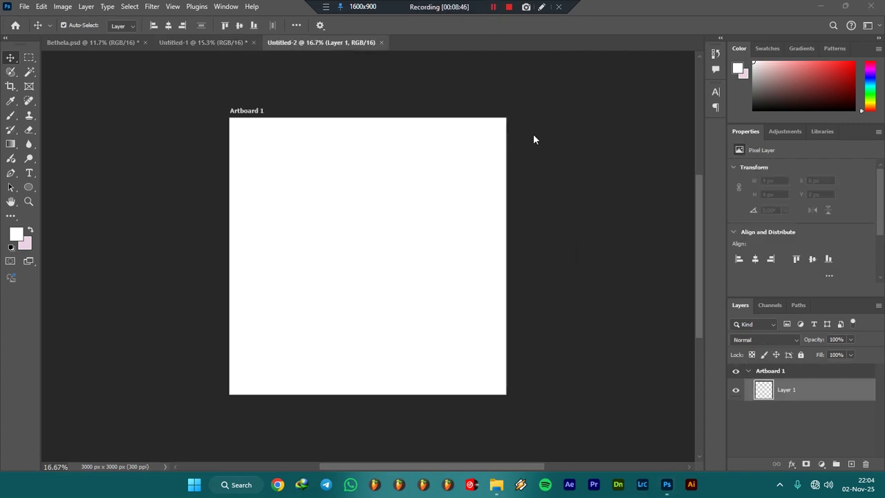
# Paste the copied Group 2 and bg layer in place into Artboard 1 of Untitled-2.
pyautogui.click(46, 7)
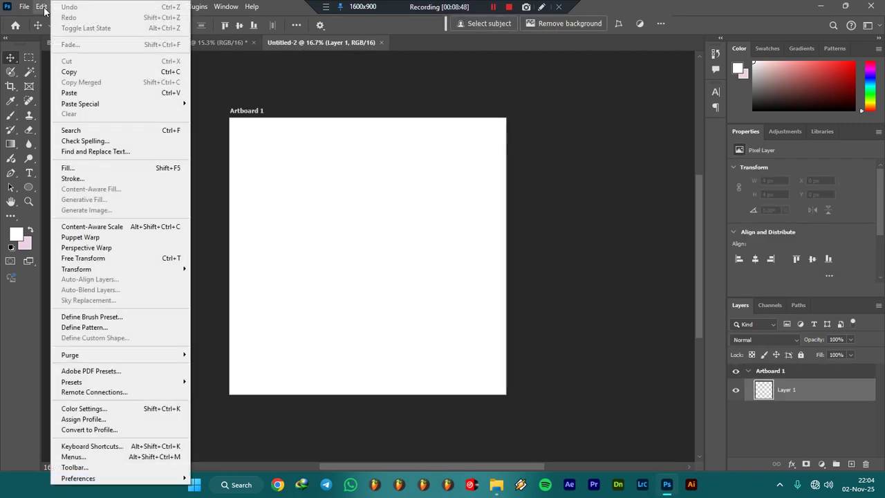
pyautogui.moveTo(78, 107)
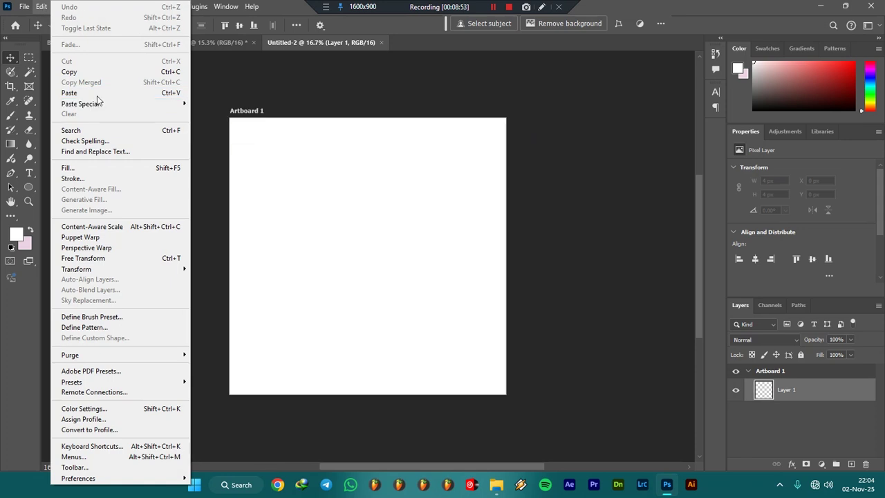
pyautogui.moveTo(111, 103)
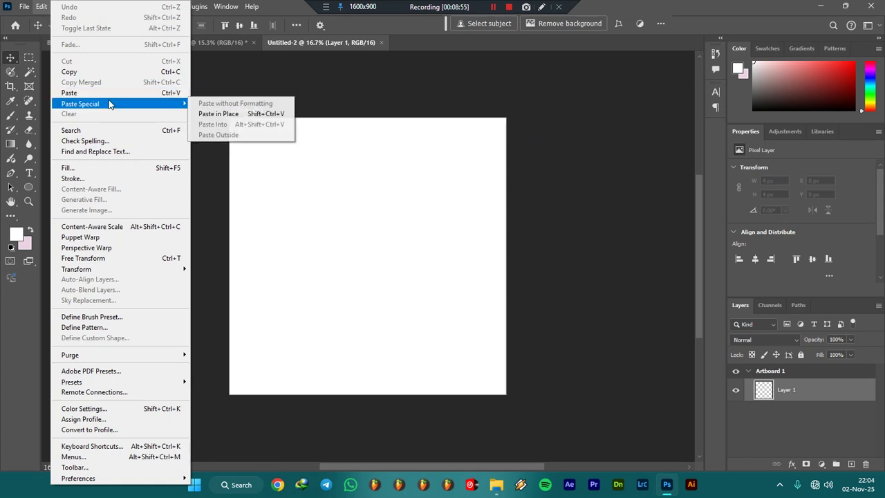
pyautogui.click(235, 114)
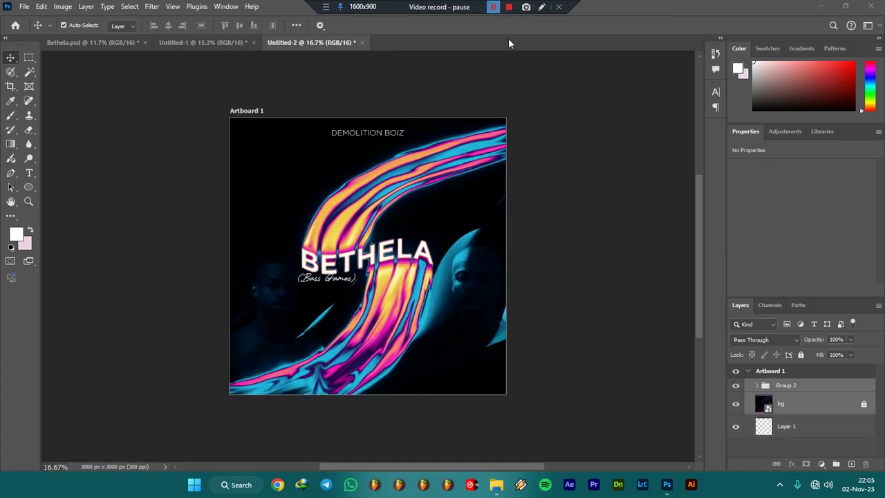
# Duplicate Artboard 1 with all its contents as a second artboard beside the original.
pyautogui.scroll(1, 579, 192)
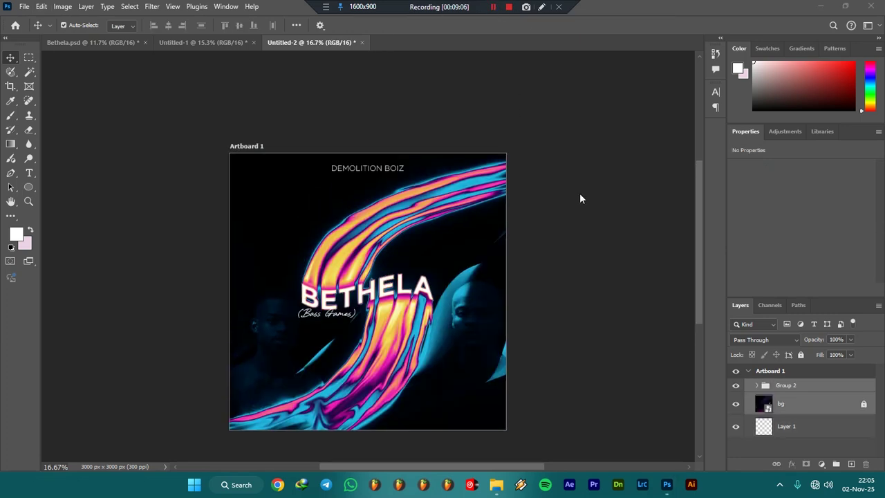
pyautogui.scroll(-1, 579, 193)
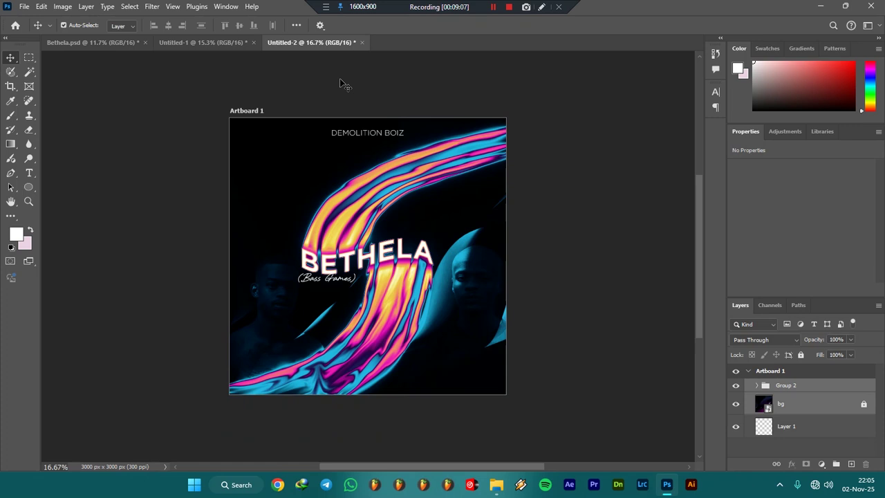
pyautogui.click(345, 84)
pyautogui.click(772, 372)
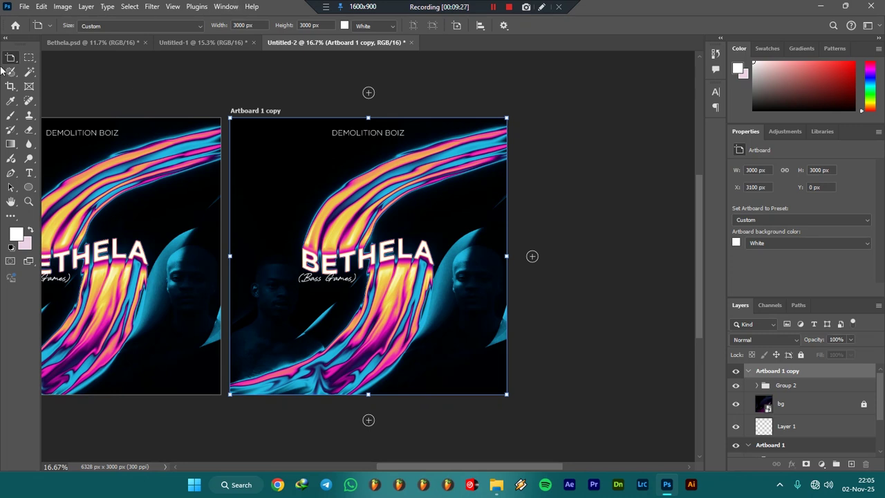
# Open the _Mzobhart Music Mockup_Digital Platforms file, switch to the Move tool and select artwork on its artboards.
pyautogui.click(16, 27)
pyautogui.click(30, 104)
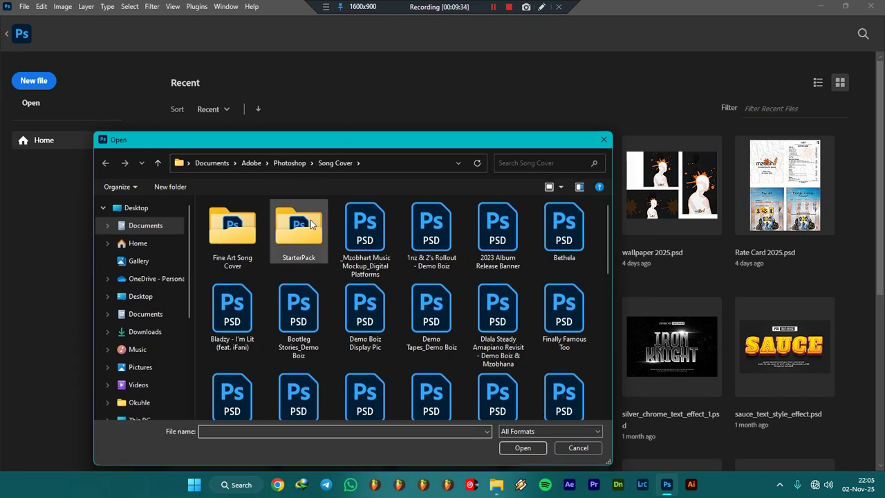
pyautogui.doubleClick(351, 245)
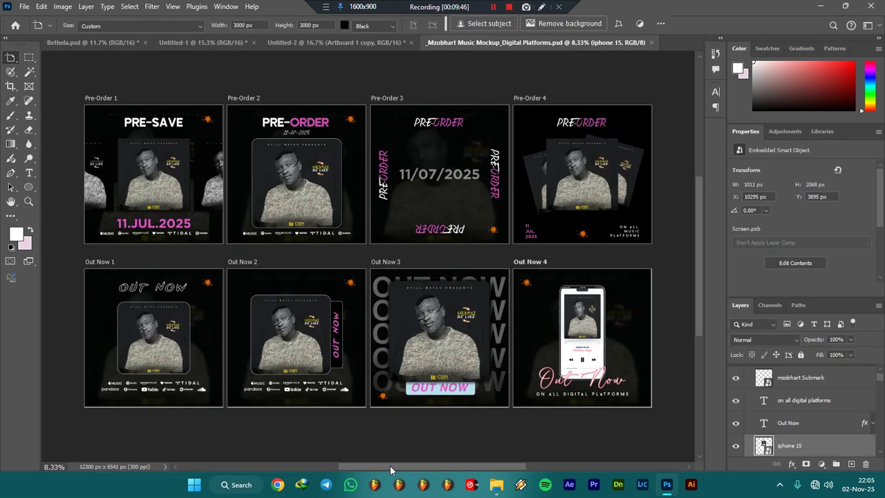
pyautogui.moveTo(9, 63); pyautogui.dragTo(42, 58)
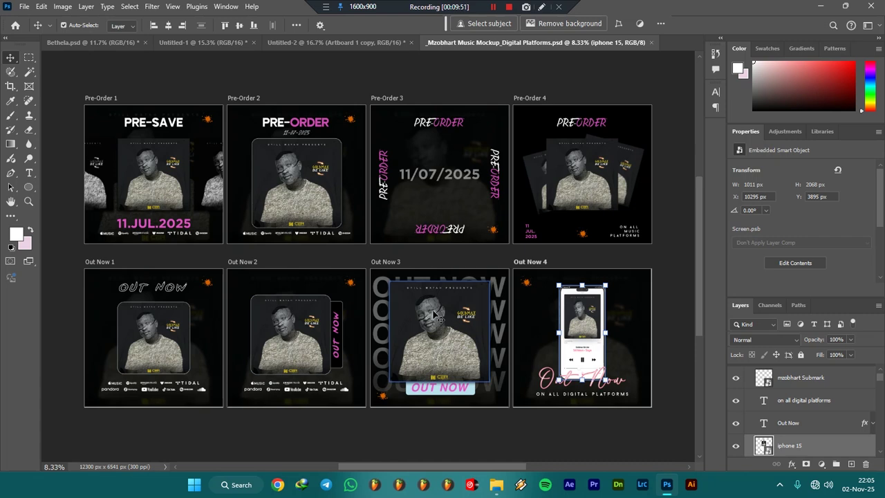
pyautogui.click(144, 175)
pyautogui.click(113, 148)
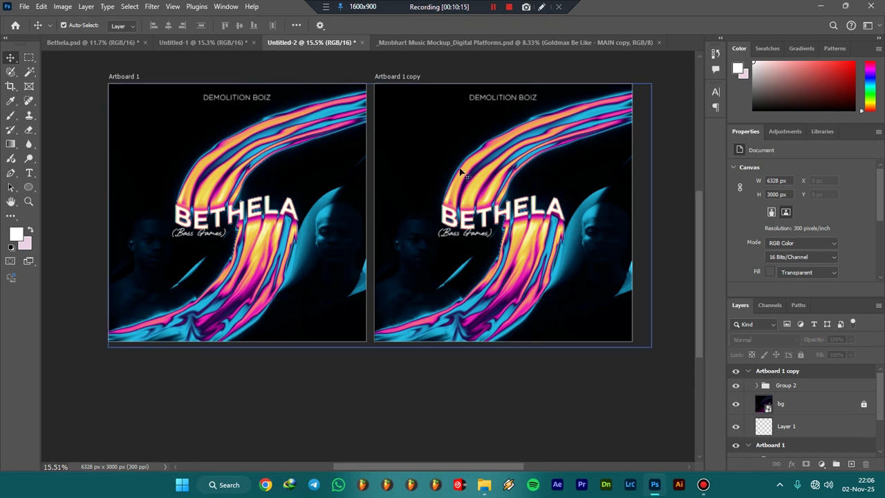
# In Untitled-2, unlock the bg layer of Artboard 1 copy and try its opacity slider, leaving it at 100%.
pyautogui.click(408, 139)
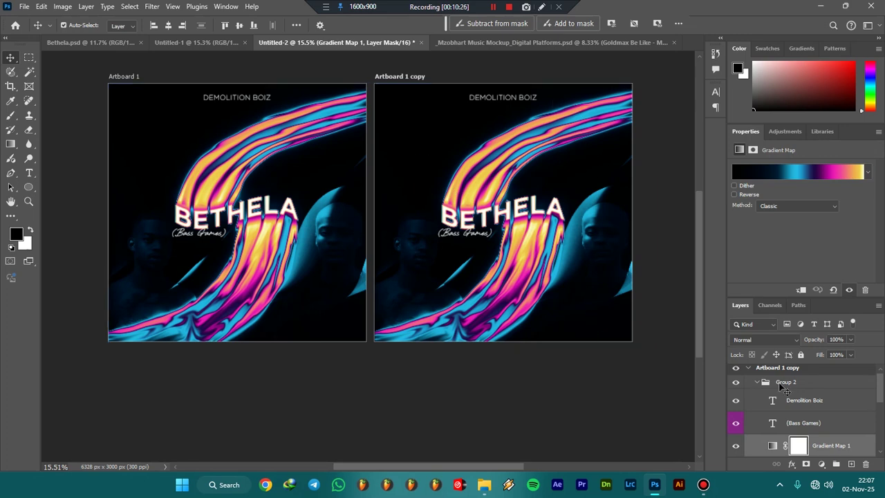
pyautogui.scroll(-5, 760, 389)
pyautogui.click(825, 405)
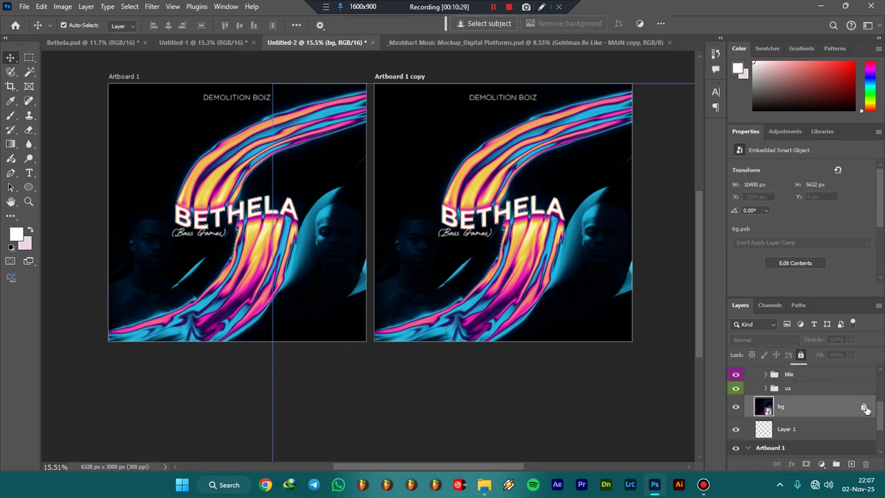
pyautogui.moveTo(848, 341)
pyautogui.mouseDown()
pyautogui.moveTo(811, 355)
pyautogui.moveTo(855, 354)
pyautogui.mouseUp()
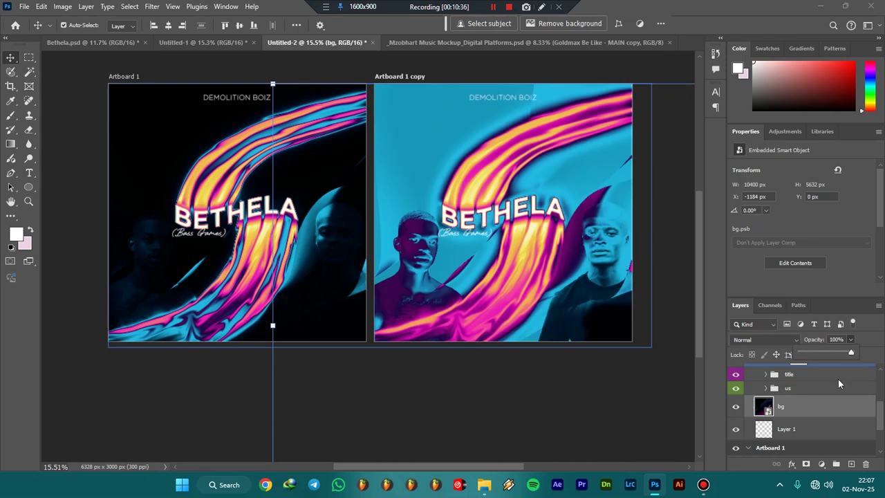
pyautogui.click(811, 410)
# Hide and show again the Gradient Map 1 layer of Artboard 1 copy to compare the two artboards.
pyautogui.scroll(3, 795, 415)
pyautogui.click(794, 414)
pyautogui.click(794, 412)
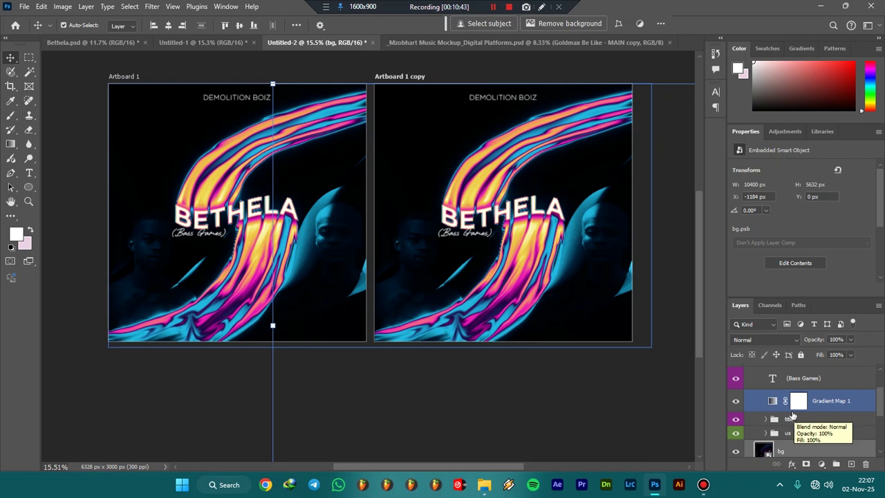
pyautogui.scroll(3, 812, 414)
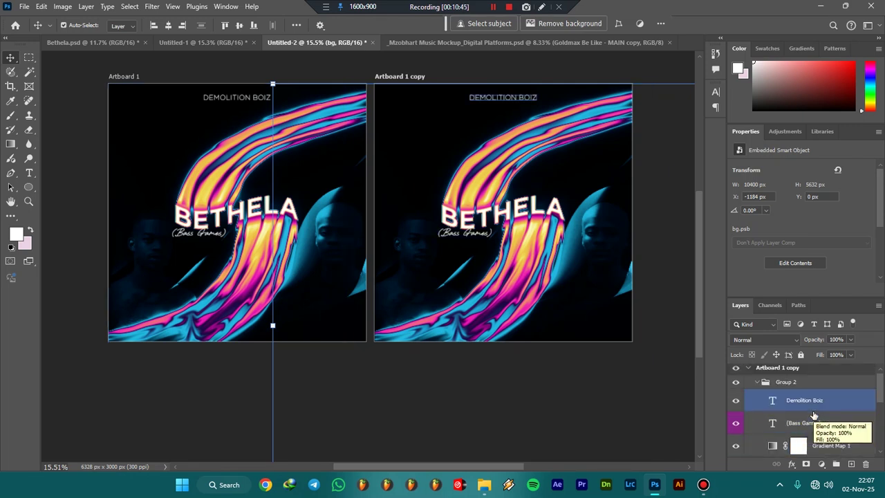
pyautogui.scroll(-1, 801, 415)
pyautogui.click(735, 431)
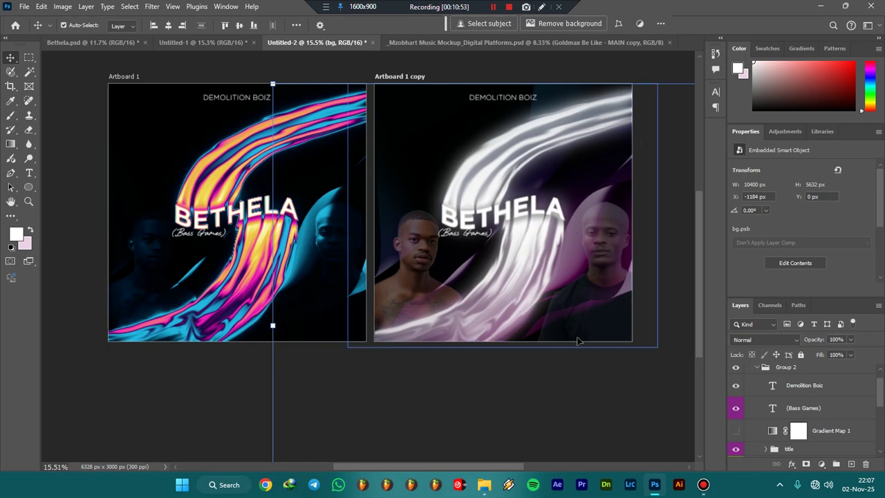
pyautogui.click(735, 430)
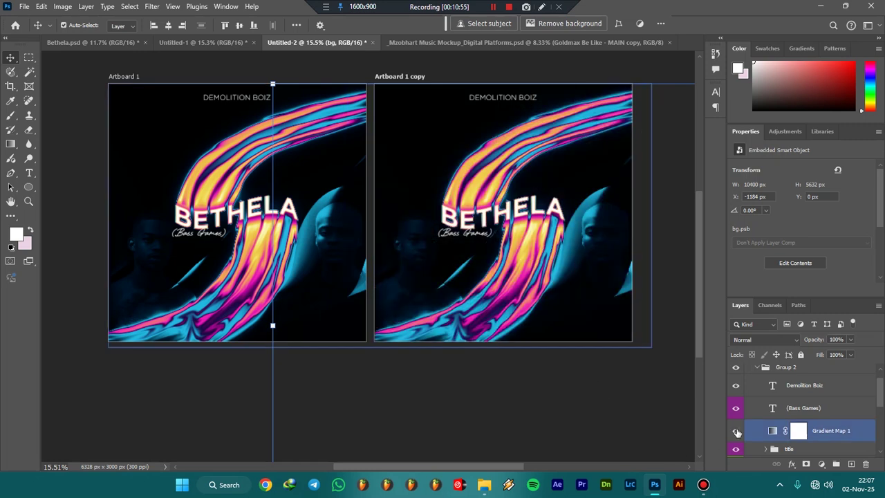
pyautogui.click(608, 394)
pyautogui.scroll(2, 517, 408)
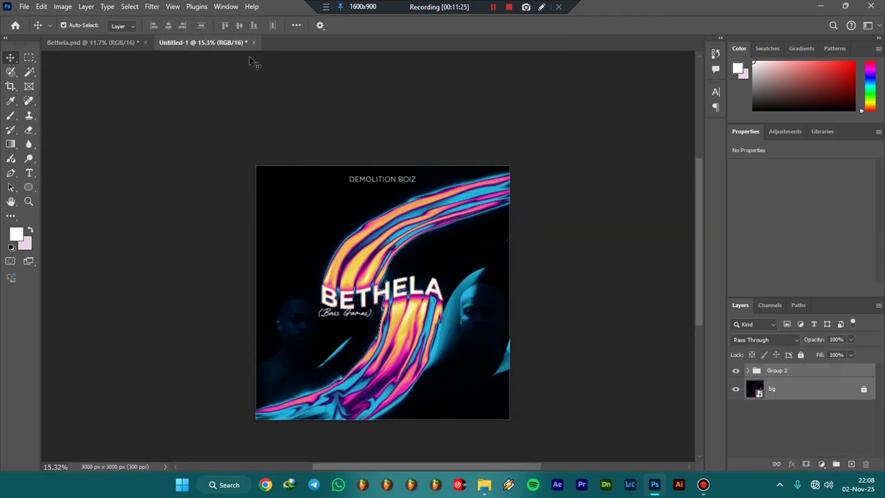
# Close the Untitled-1 and Bethela.psd documents without saving their changes.
pyautogui.click(253, 42)
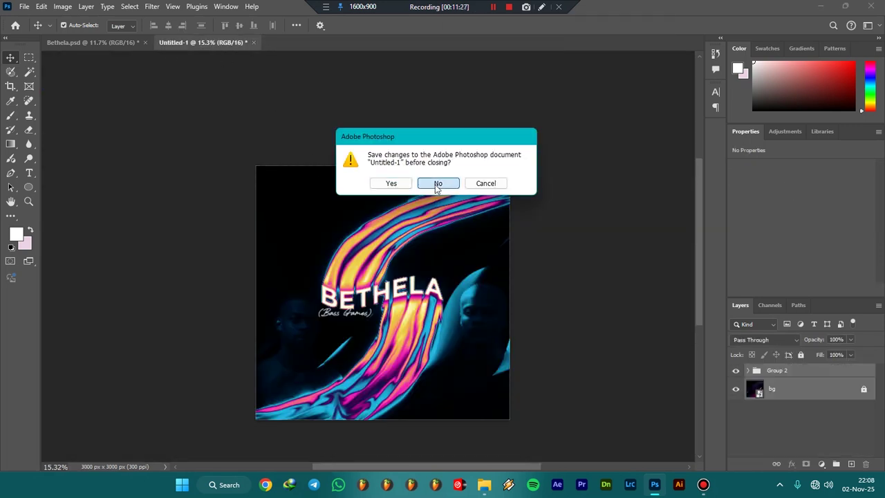
pyautogui.click(437, 182)
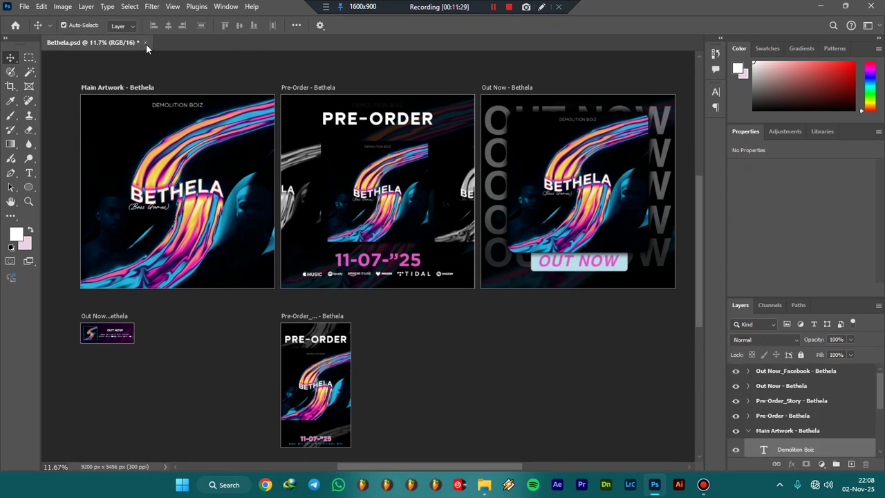
pyautogui.click(145, 43)
pyautogui.click(437, 184)
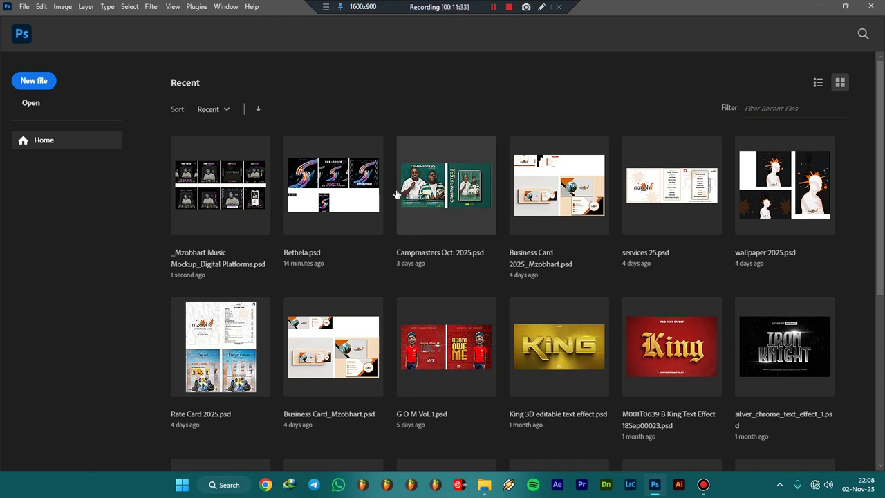
# Open uJessica.psd and bring its document with the full set of artboards to the front.
pyautogui.click(40, 111)
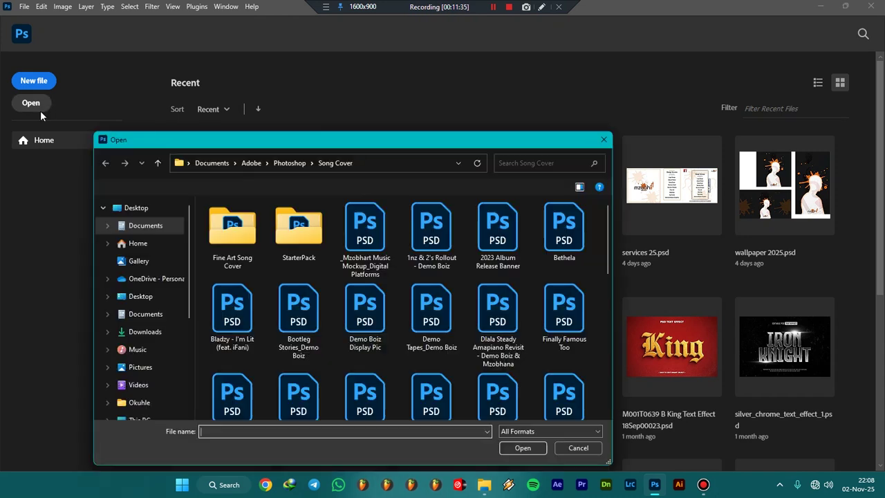
pyautogui.click(492, 6)
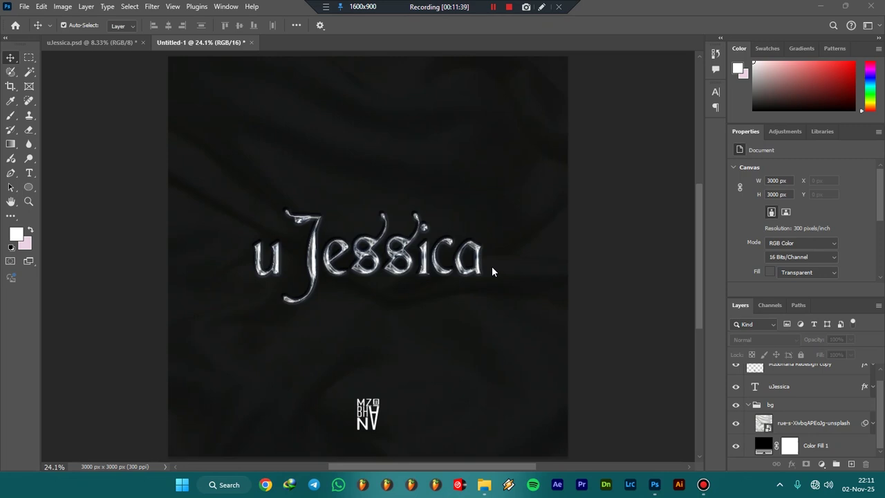
pyautogui.click(61, 43)
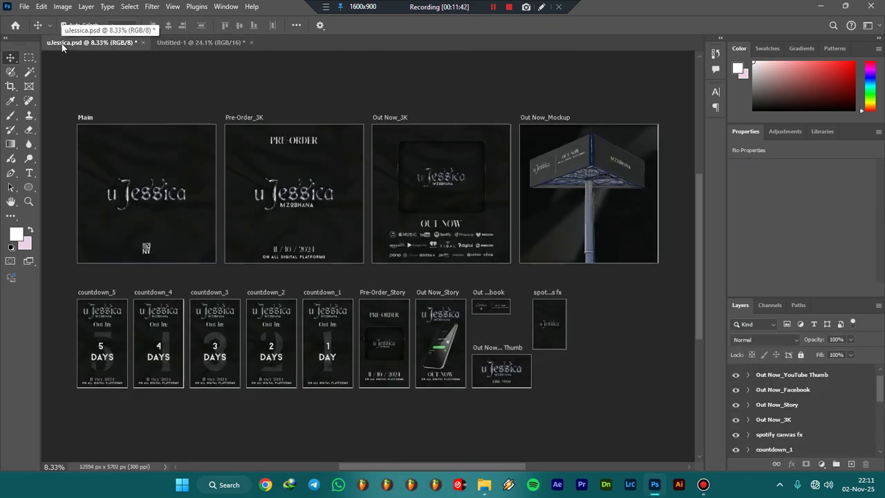
# Switch between Untitled-1 and uJessica.psd to compare the single-canvas design with the full set of artboards.
pyautogui.click(197, 44)
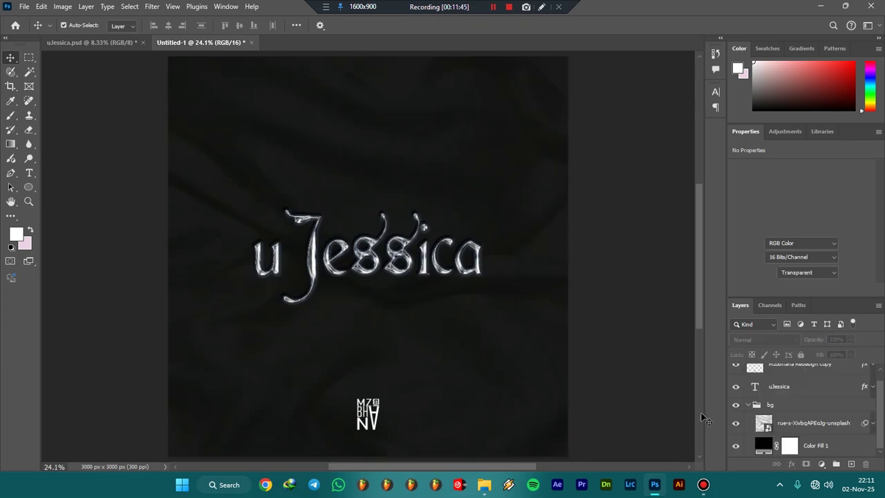
pyautogui.scroll(1, 840, 421)
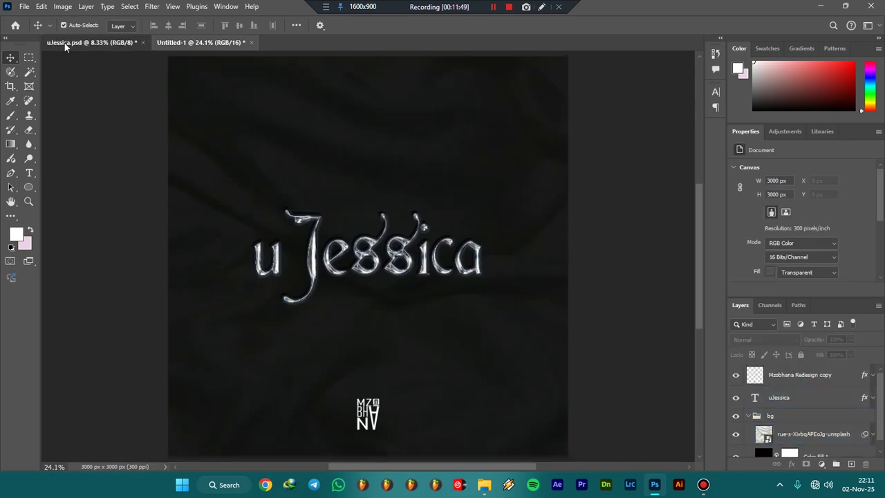
pyautogui.click(69, 43)
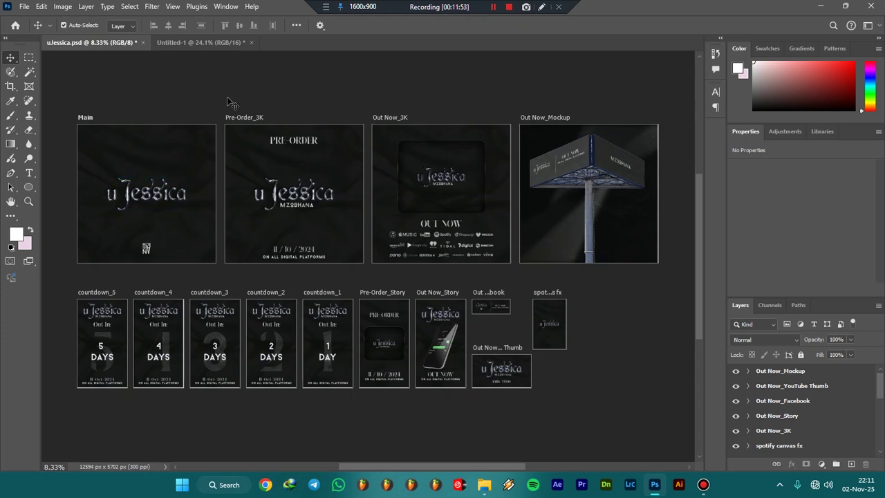
pyautogui.click(214, 39)
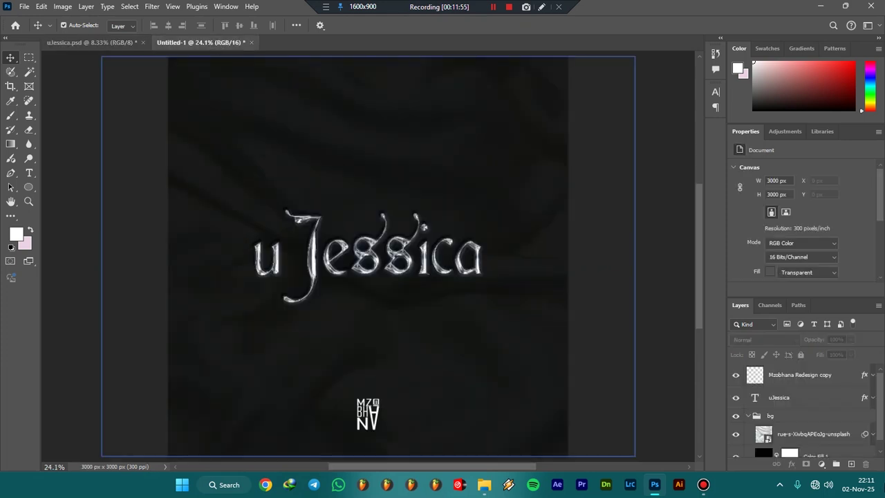
# Examine Untitled-1's uJessica text layer and the texture layer in its bg group, checking how far each extends past the canvas.
pyautogui.click(749, 418)
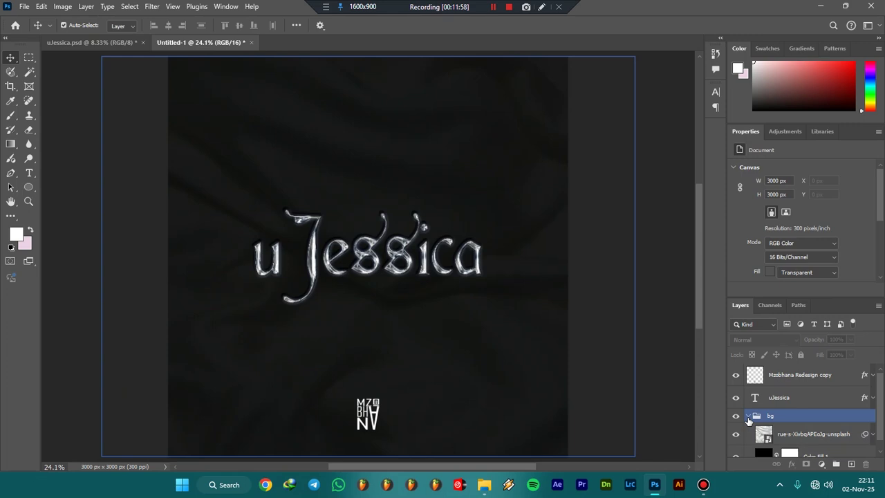
pyautogui.click(675, 240)
pyautogui.scroll(-1, 639, 236)
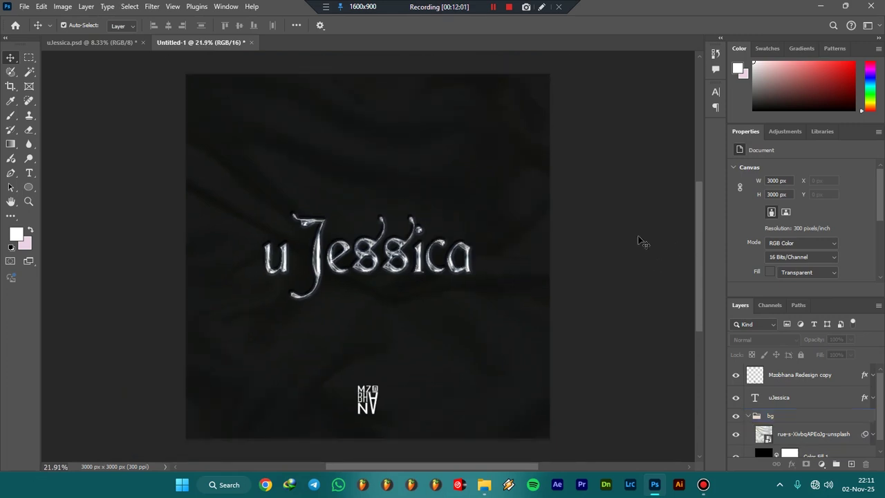
pyautogui.scroll(-1, 639, 242)
pyautogui.click(363, 256)
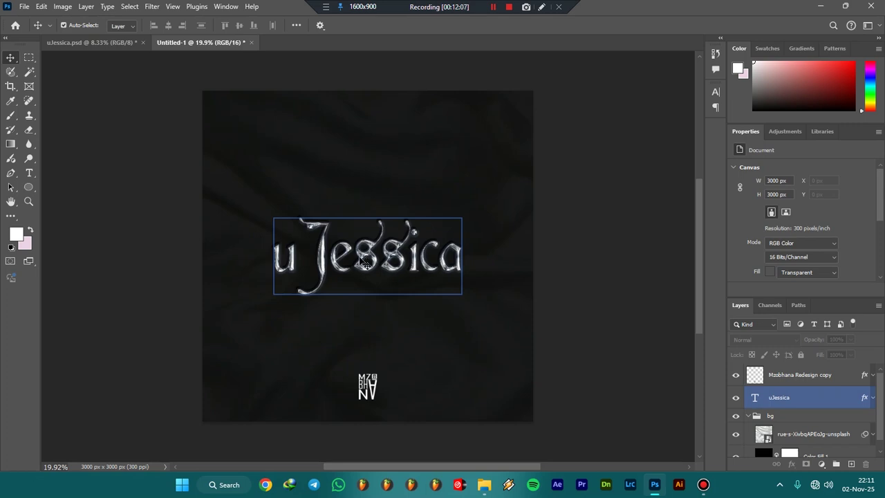
pyautogui.click(810, 424)
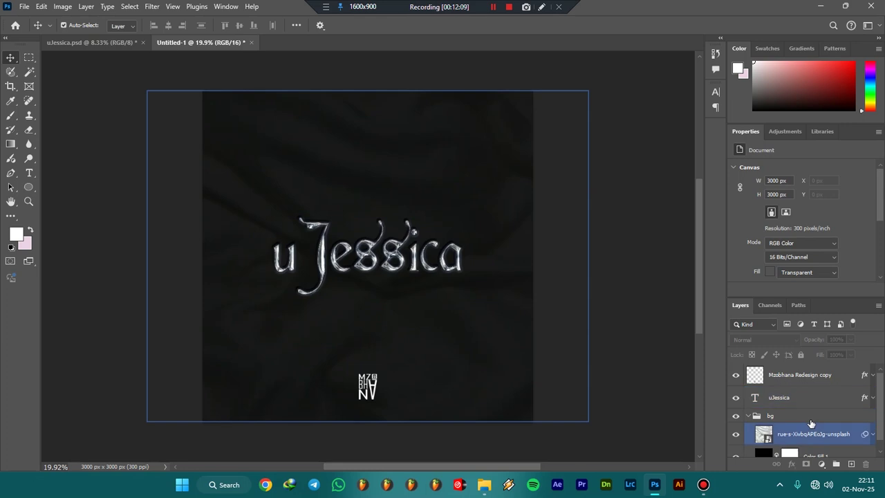
pyautogui.click(755, 415)
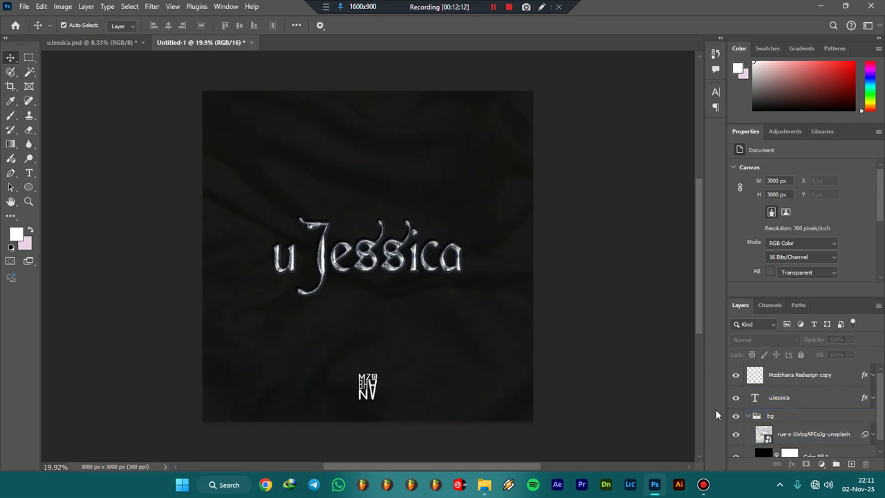
pyautogui.click(747, 416)
pyautogui.click(747, 417)
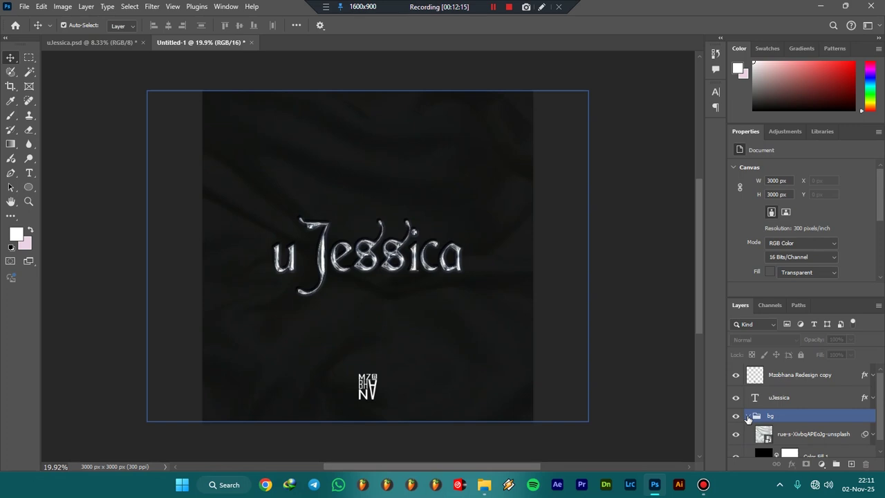
pyautogui.click(638, 391)
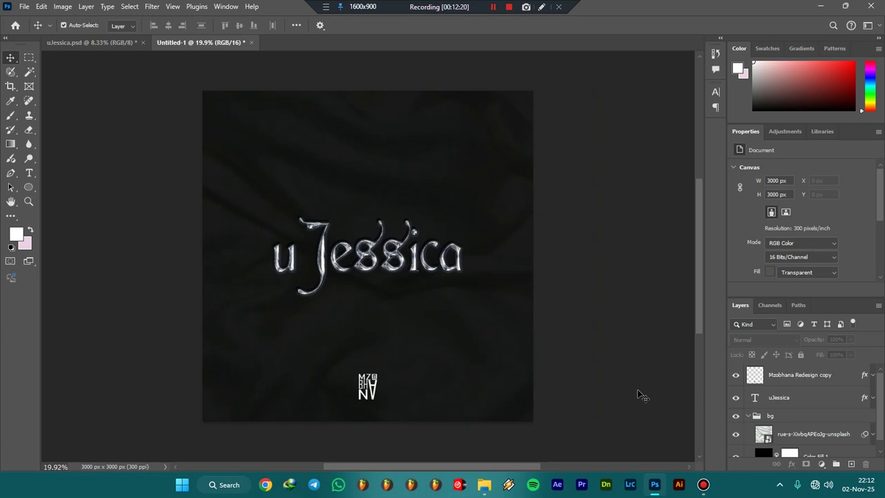
pyautogui.click(796, 436)
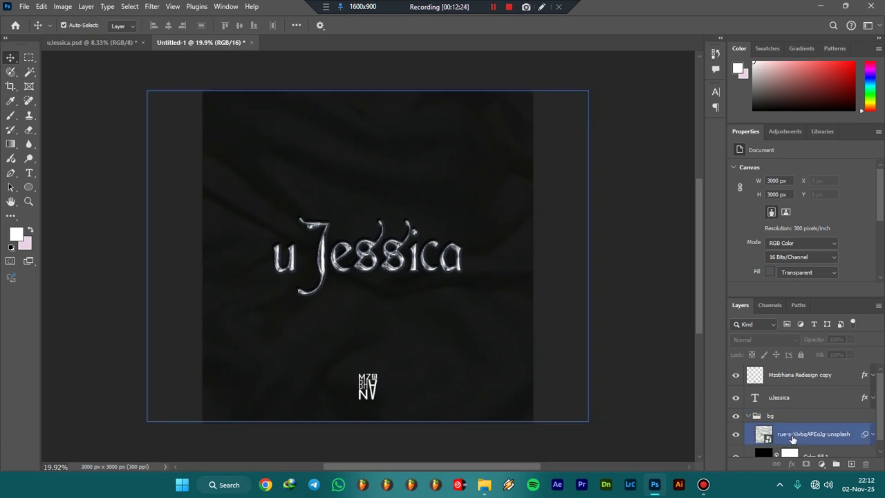
# Group the logo, uJessica and bg layers of Untitled-1 and turn the group into an artboard.
pyautogui.click(759, 417)
pyautogui.click(747, 415)
pyautogui.keyDown('shift'); pyautogui.click(782, 377); pyautogui.keyUp('shift')
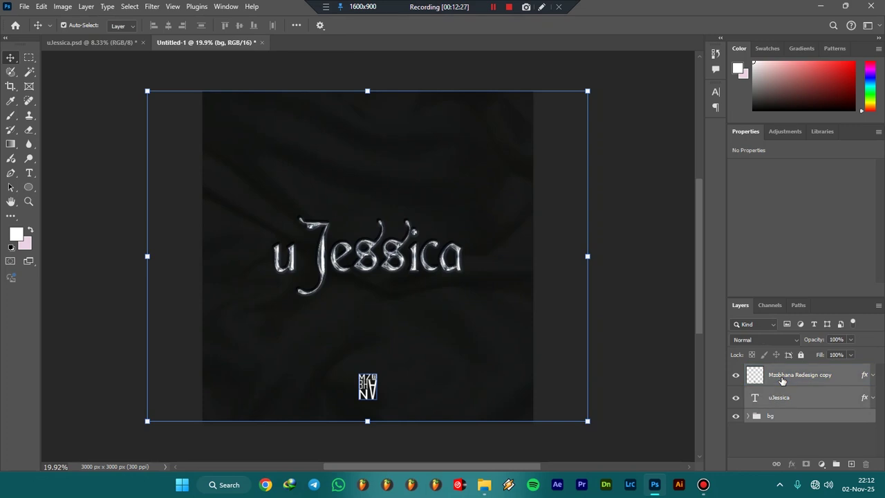
pyautogui.hotkey('ctrl', 'g')
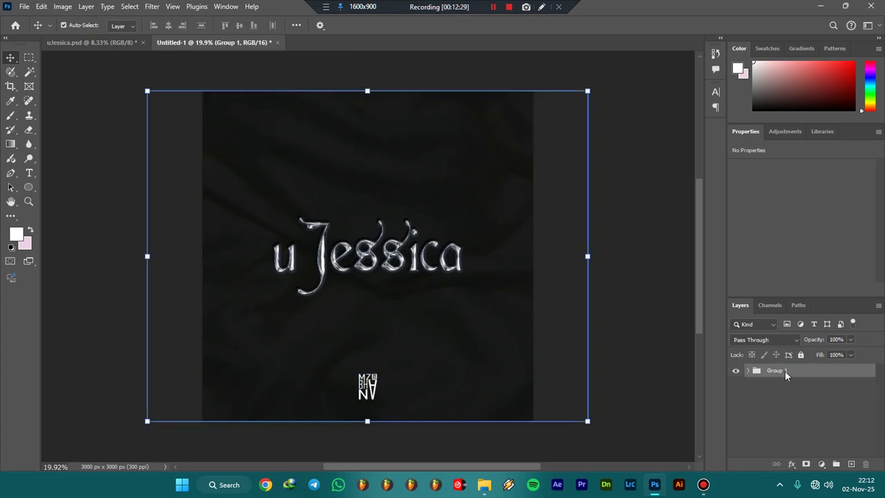
pyautogui.rightClick(785, 373)
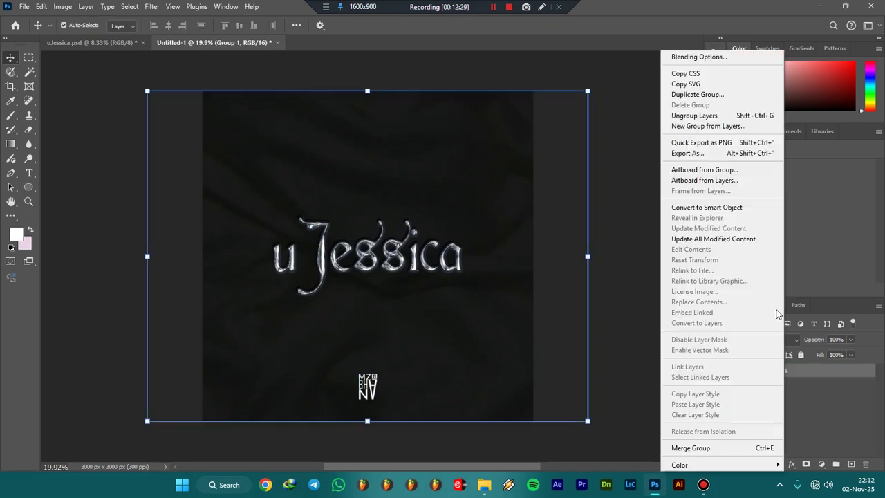
pyautogui.click(714, 179)
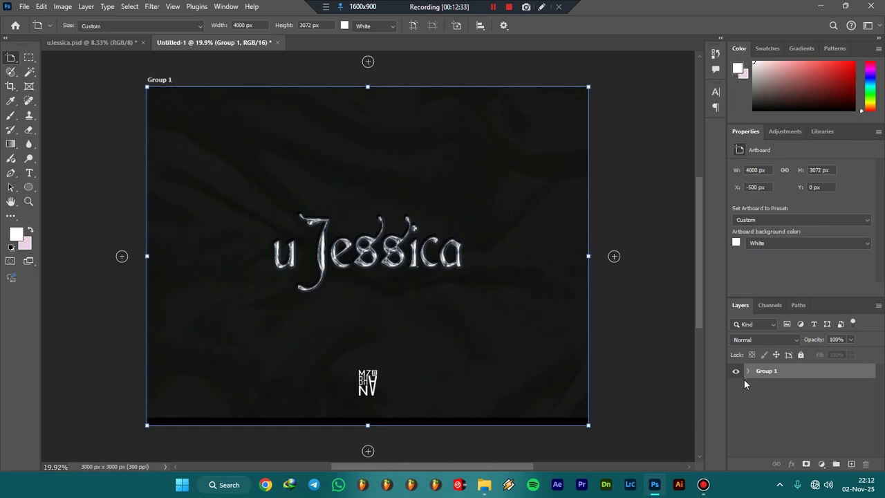
# Select the texture layer in the artboard's bg group, then undo the artboard creation and the layer grouping.
pyautogui.click(747, 371)
pyautogui.click(777, 427)
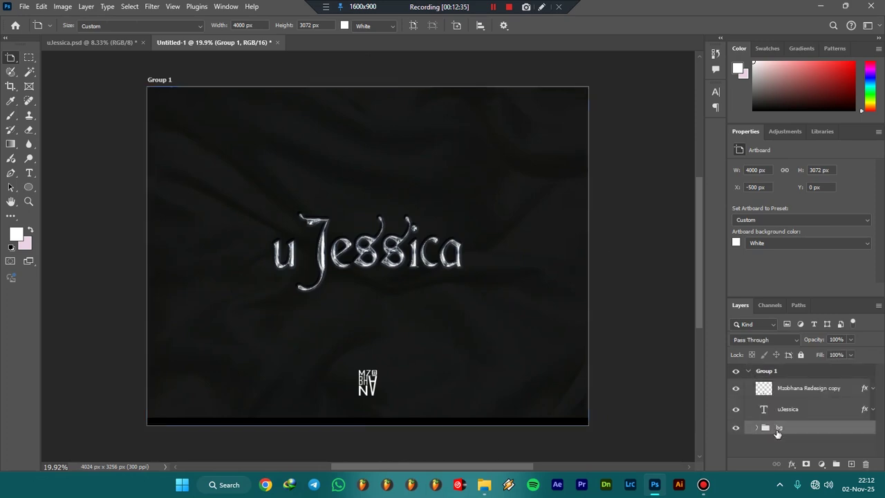
pyautogui.click(756, 428)
pyautogui.click(786, 448)
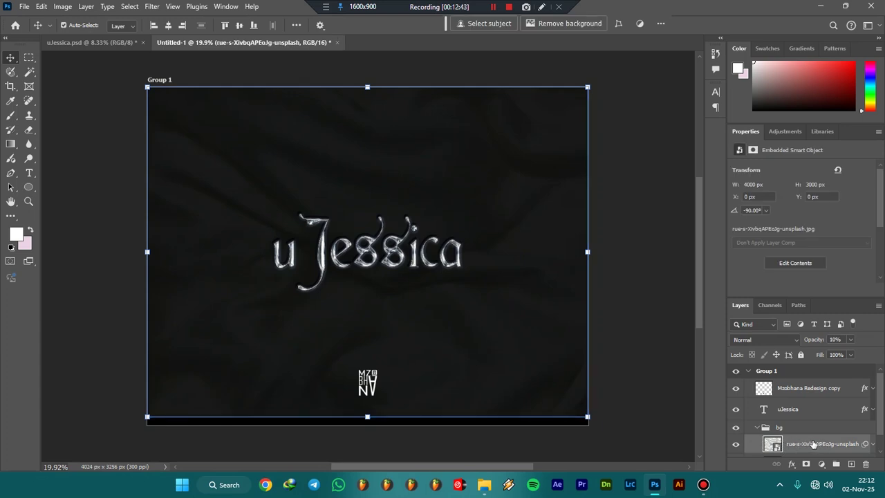
pyautogui.hotkey('ctrl', 'z')
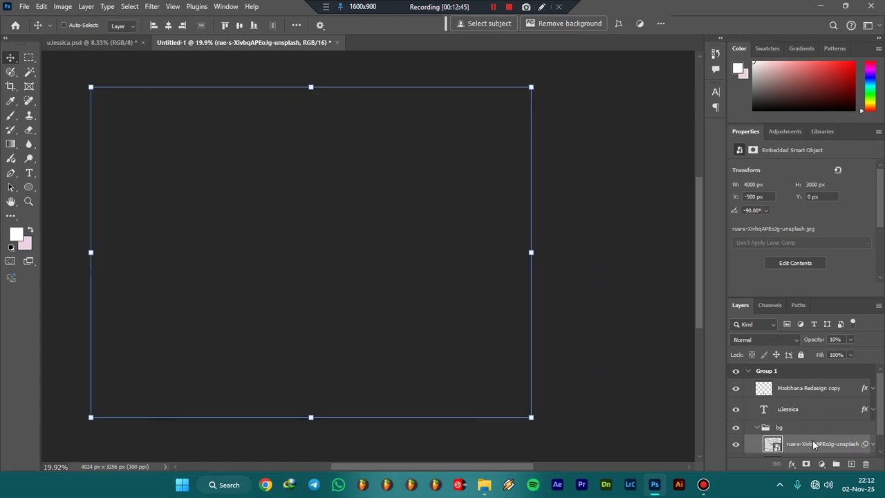
pyautogui.hotkey('ctrl', 'z')
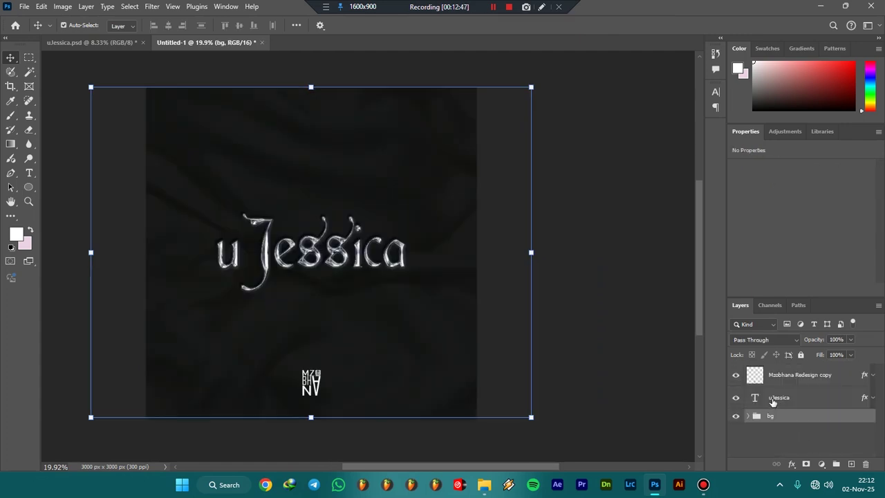
# Convert the rue-s-XivbqAPEoJg-unsplash texture layer in the bg group to a new smart object.
pyautogui.click(746, 417)
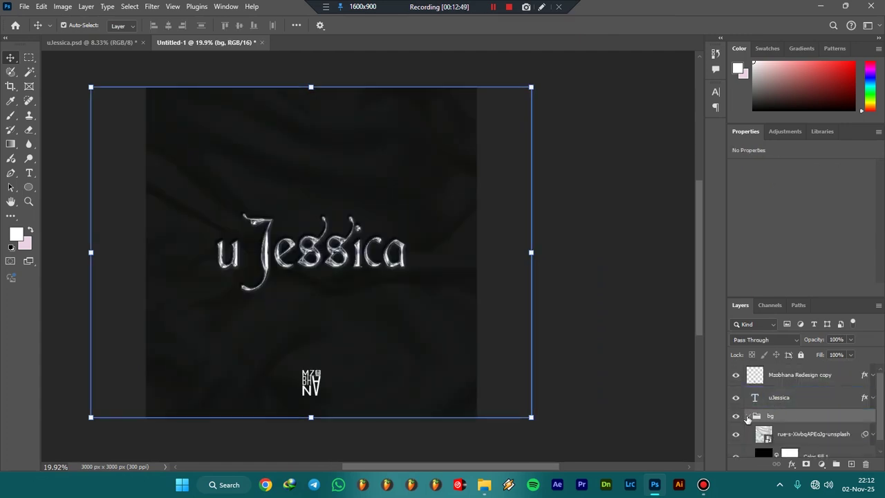
pyautogui.click(789, 427)
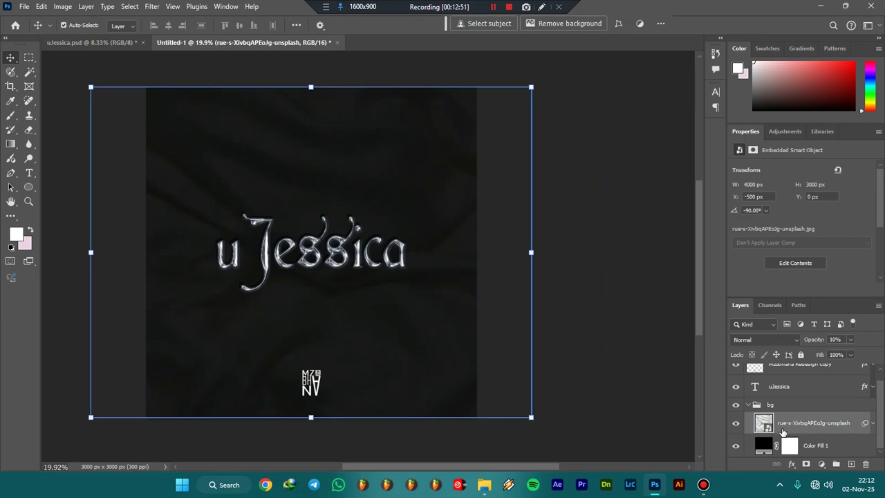
pyautogui.click(585, 94)
pyautogui.click(375, 131)
pyautogui.rightClick(811, 425)
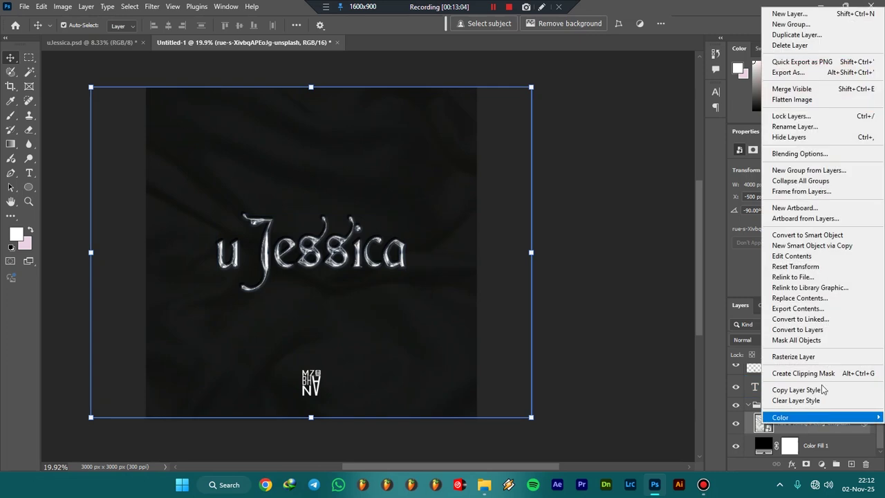
pyautogui.click(807, 236)
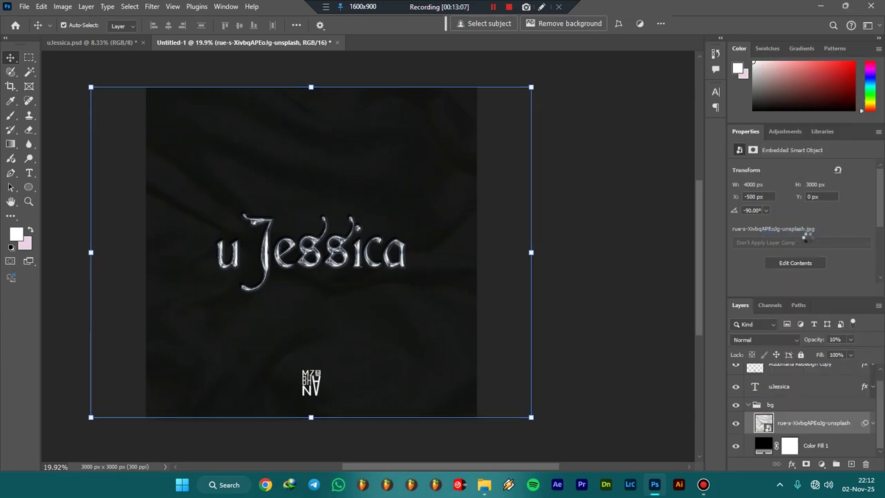
pyautogui.rightClick(786, 427)
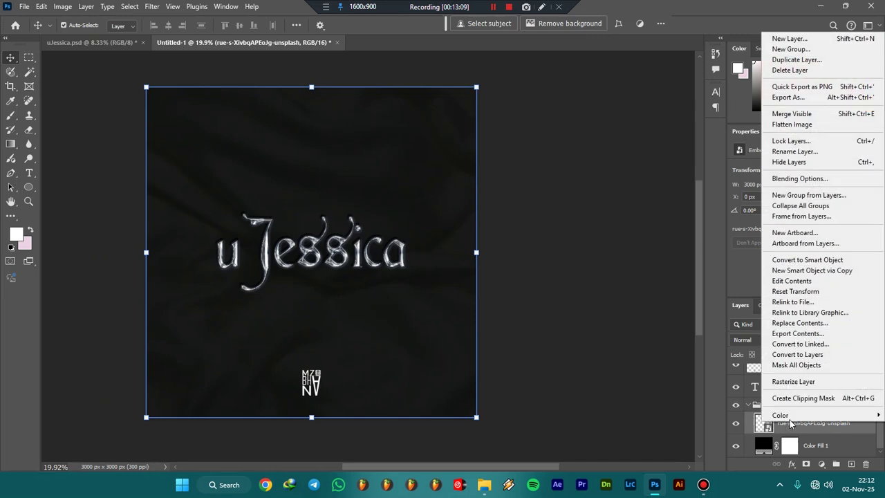
pyautogui.click(626, 5)
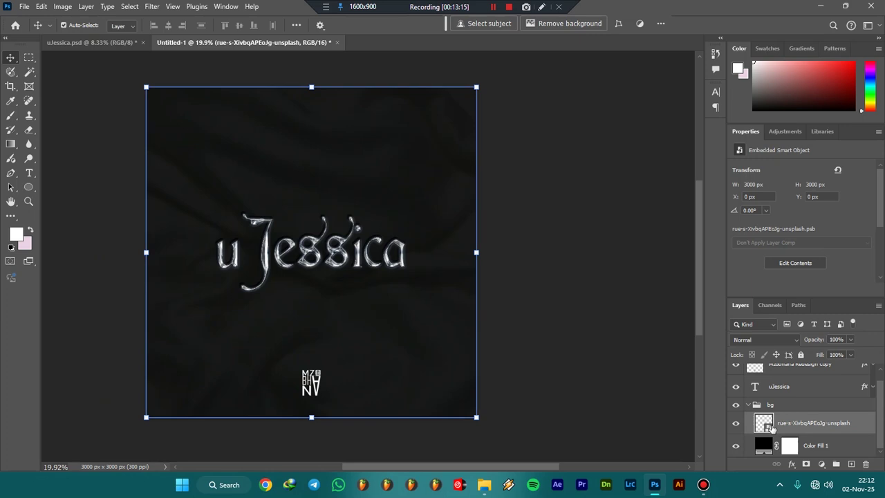
# Collapse the bg group, group it with the uJessica and logo layers, and create an artboard from that group.
pyautogui.click(746, 405)
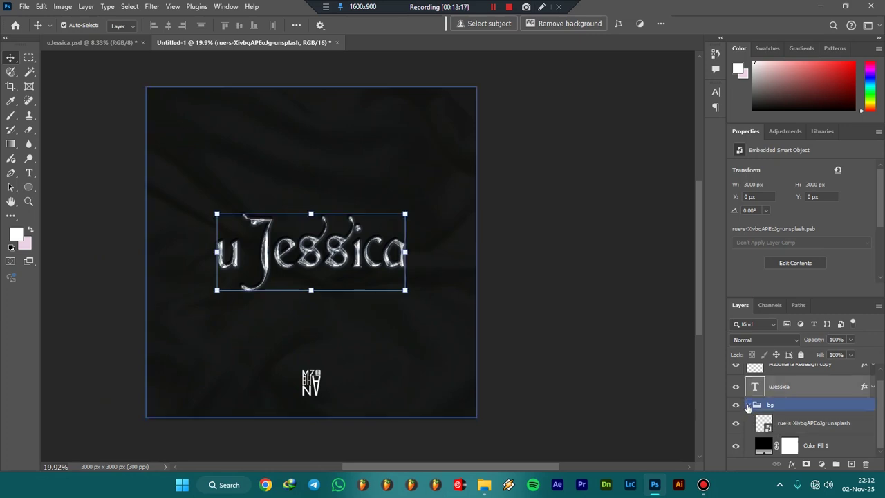
pyautogui.click(747, 405)
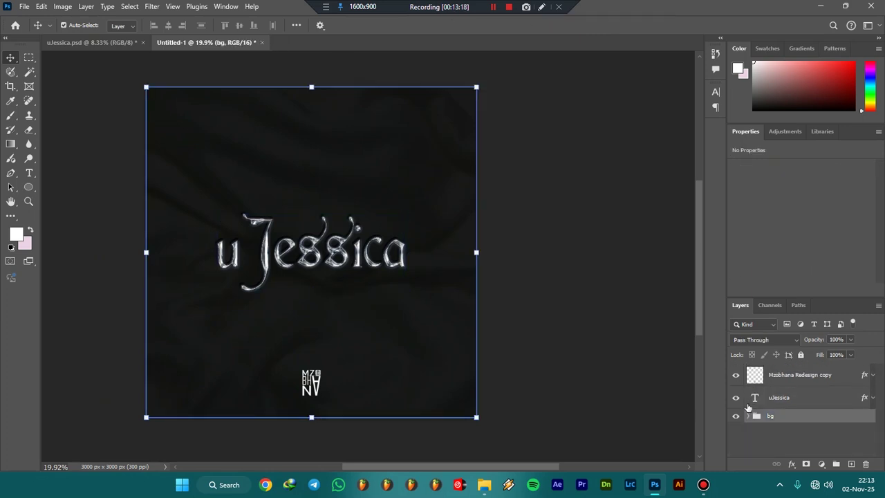
pyautogui.click(767, 434)
pyautogui.click(770, 417)
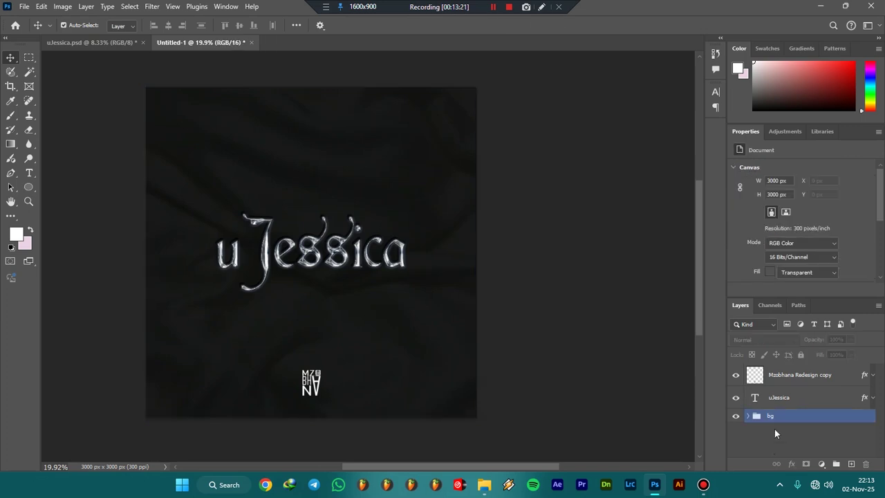
pyautogui.keyDown('shift'); pyautogui.click(792, 374); pyautogui.keyUp('shift')
pyautogui.hotkey('ctrl', 'g')
pyautogui.rightClick(791, 371)
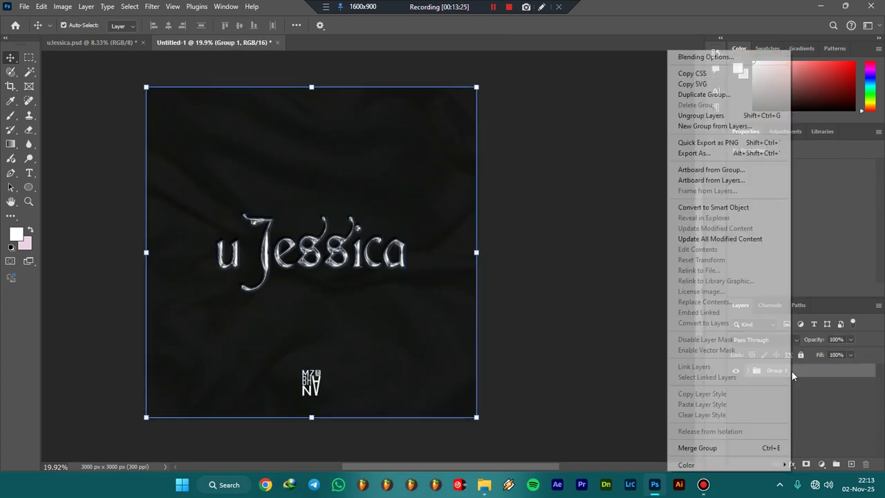
pyautogui.click(705, 170)
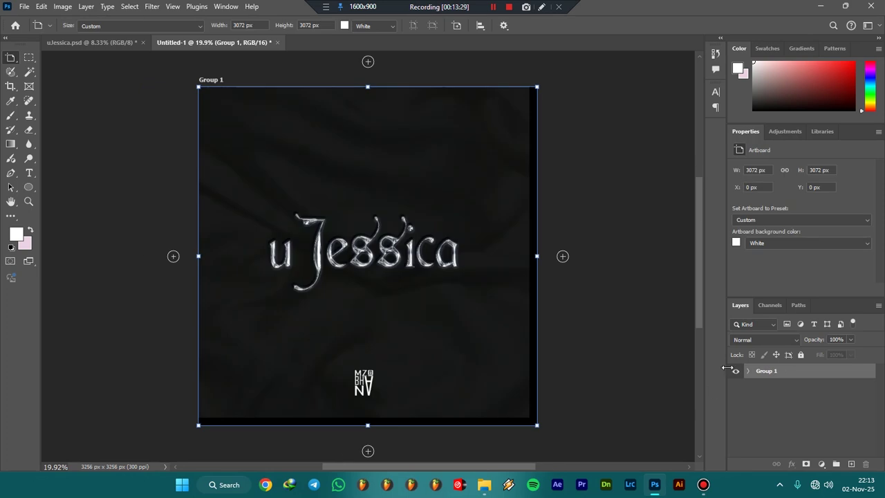
# Group the logo, uJessica and bg layers inside the artboard and centre them on it horizontally and vertically.
pyautogui.click(747, 371)
pyautogui.click(802, 430)
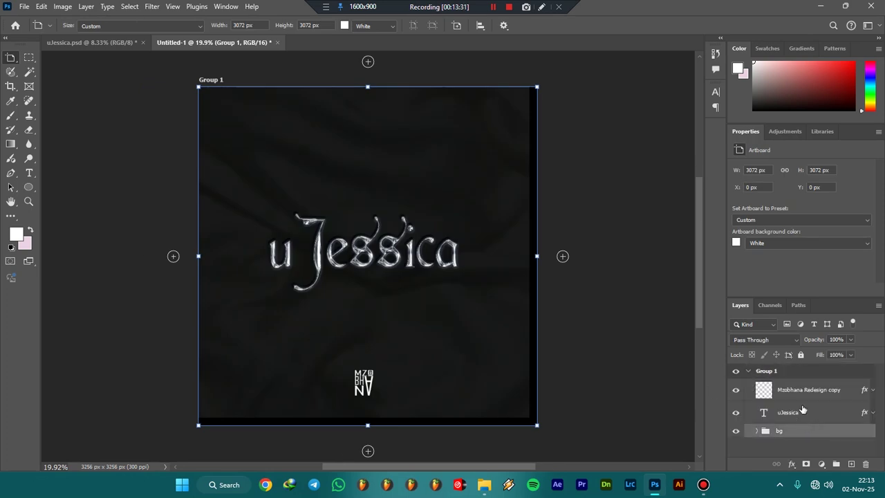
pyautogui.press('v')
pyautogui.click(802, 391)
pyautogui.keyDown('shift'); pyautogui.click(809, 393); pyautogui.keyUp('shift')
pyautogui.hotkey('ctrl', 'g')
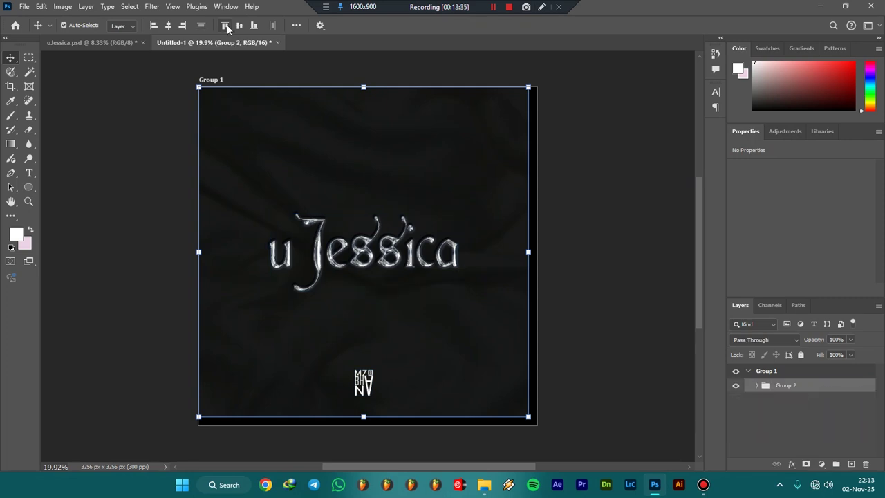
pyautogui.click(168, 25)
pyautogui.click(240, 26)
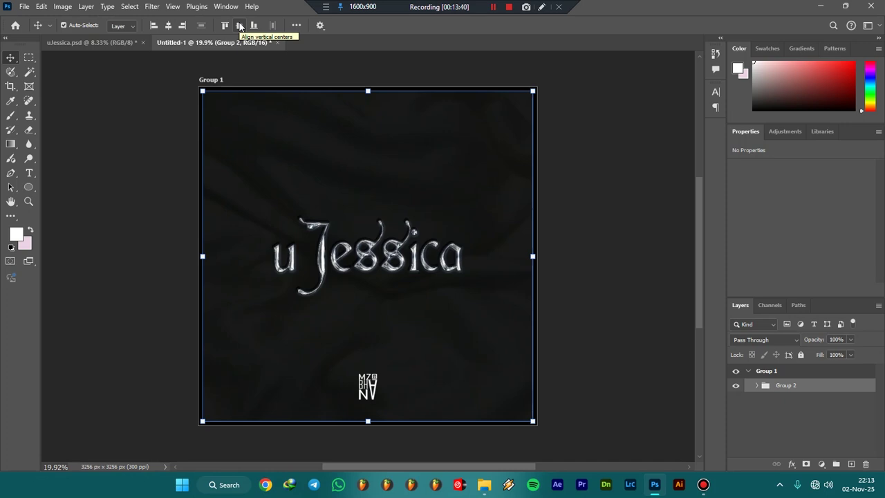
# Undo the centring and the grouping of the artboard's layers.
pyautogui.hotkey('ctrl', 'z')
pyautogui.hotkey('ctrl', 'z')
pyautogui.hotkey('ctrl', 'z')
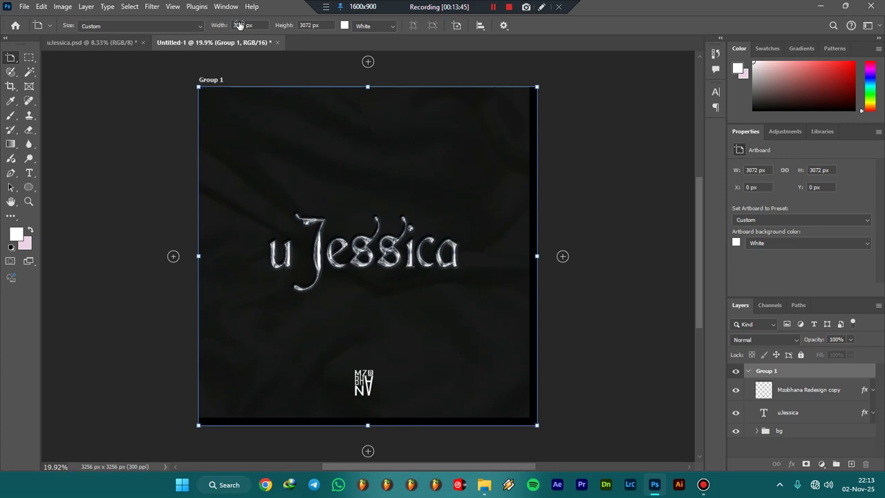
# Undo the creation of the artboard from the group and the grouping of its layers.
pyautogui.hotkey('ctrl', 'z')
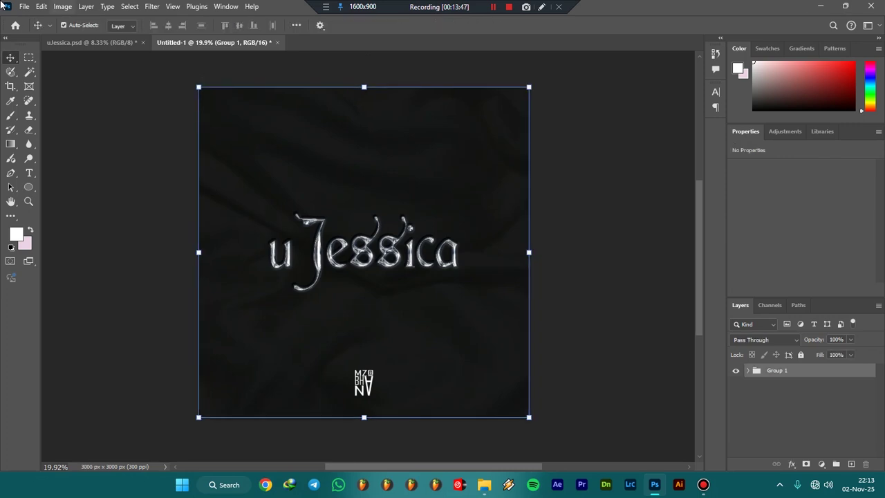
pyautogui.hotkey('ctrl', 'z')
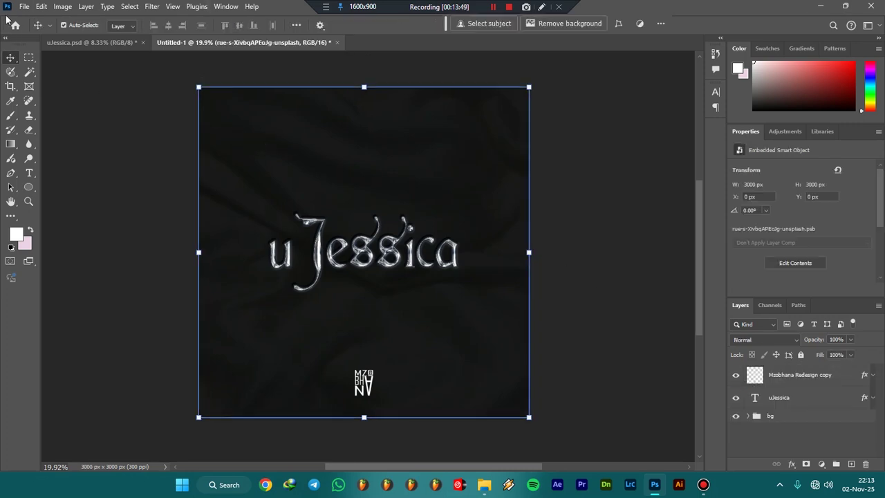
# Try drawing an artboard over the uJessica artwork with the Artboard tool and undo it.
pyautogui.rightClick(15, 62)
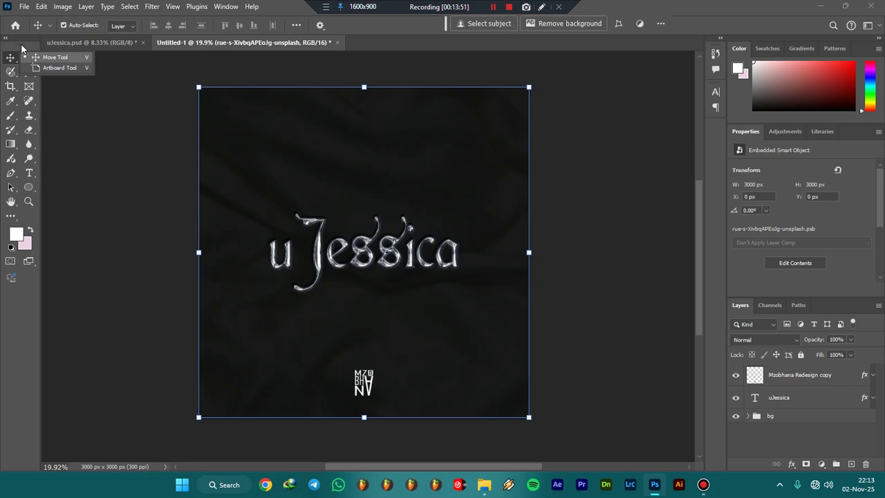
pyautogui.click(51, 67)
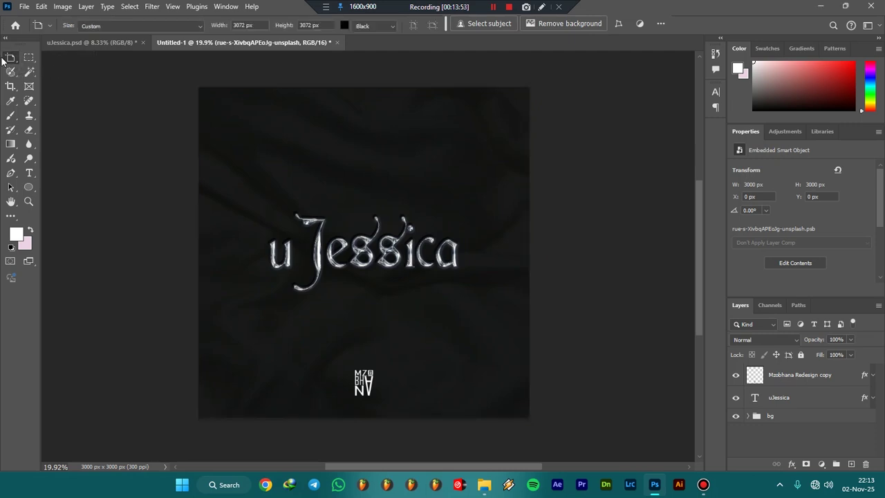
pyautogui.moveTo(213, 155); pyautogui.dragTo(529, 415)
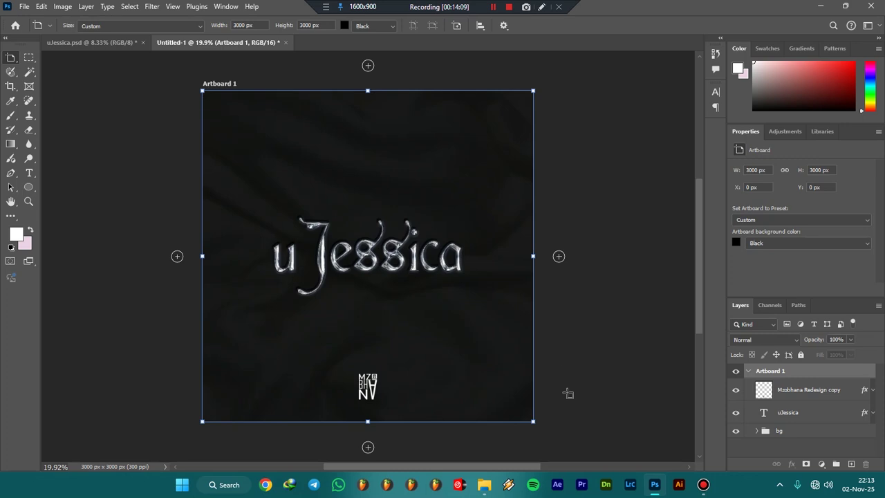
pyautogui.hotkey('ctrl', 'z')
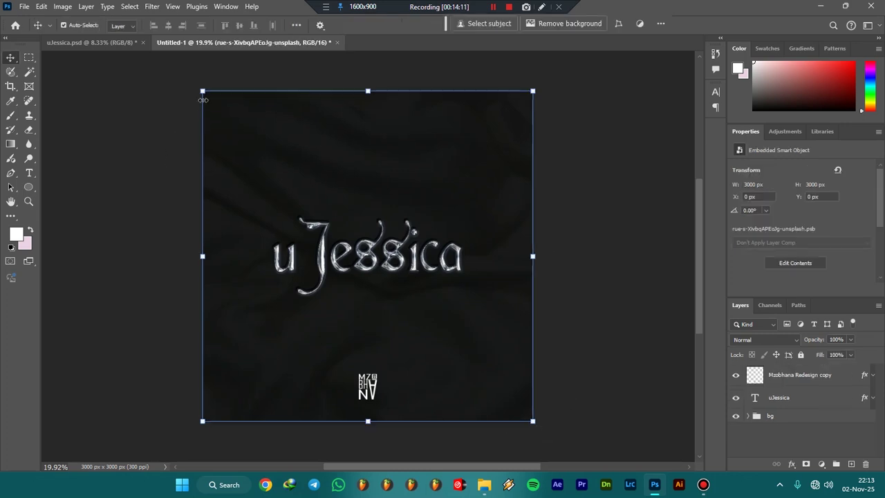
# Draw a 3000 by 3000 px artboard that covers the whole canvas, from corner to corner.
pyautogui.rightClick(11, 59)
pyautogui.click(59, 69)
pyautogui.moveTo(205, 97); pyautogui.dragTo(534, 424)
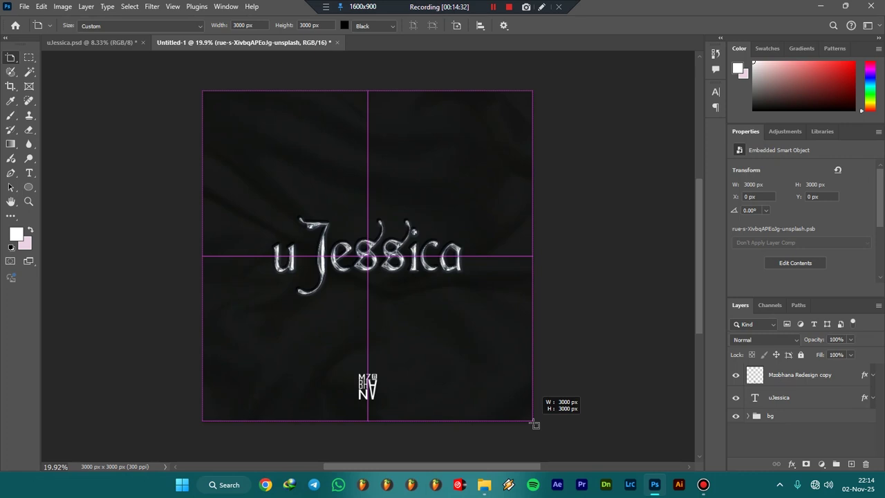
pyautogui.moveTo(535, 423); pyautogui.dragTo(533, 421)
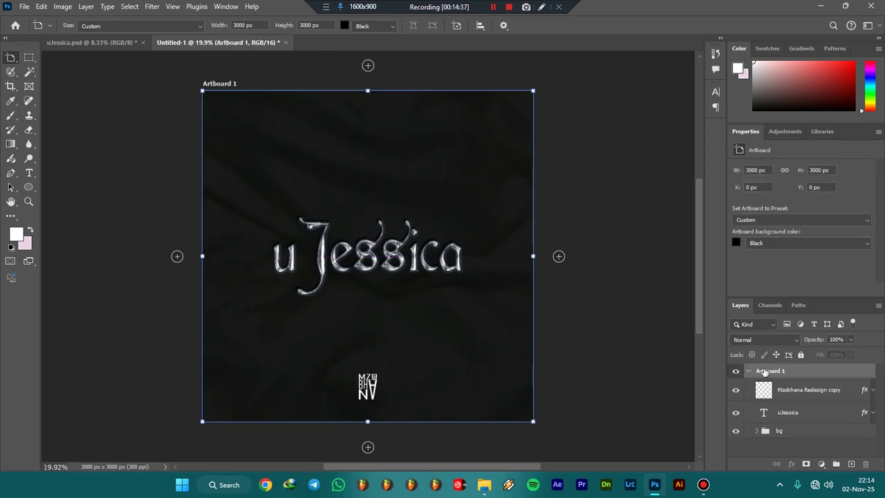
# Duplicate the artboard with its contents and activate the Move tool.
pyautogui.hotkey('ctrl', 'j')
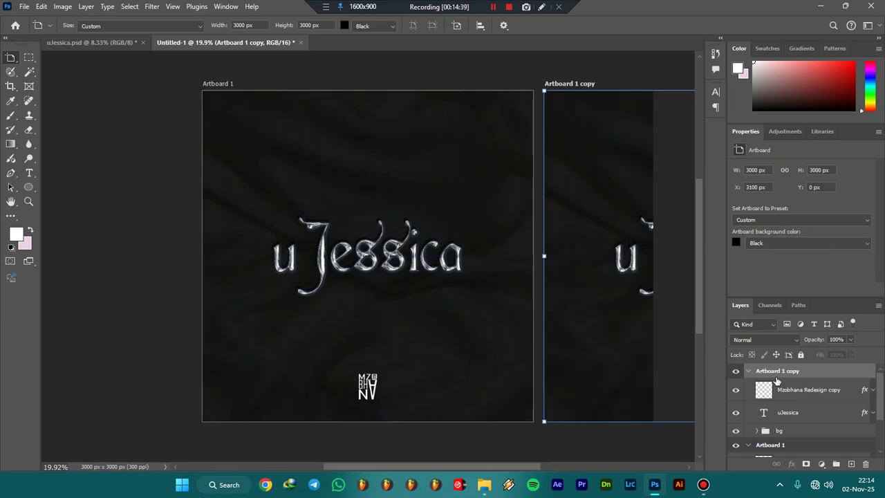
pyautogui.rightClick(10, 60)
pyautogui.click(39, 56)
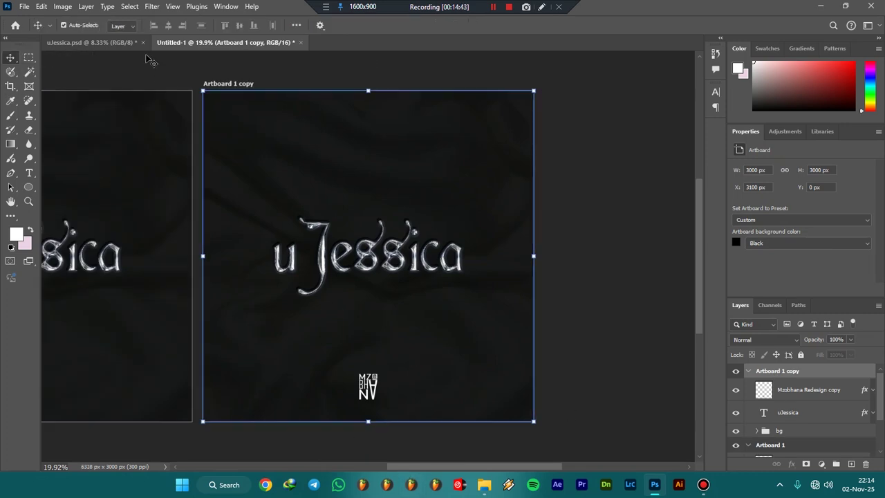
# Switch to the uJessica.psd document and examine its cover, pre-order and countdown artboards.
pyautogui.click(115, 43)
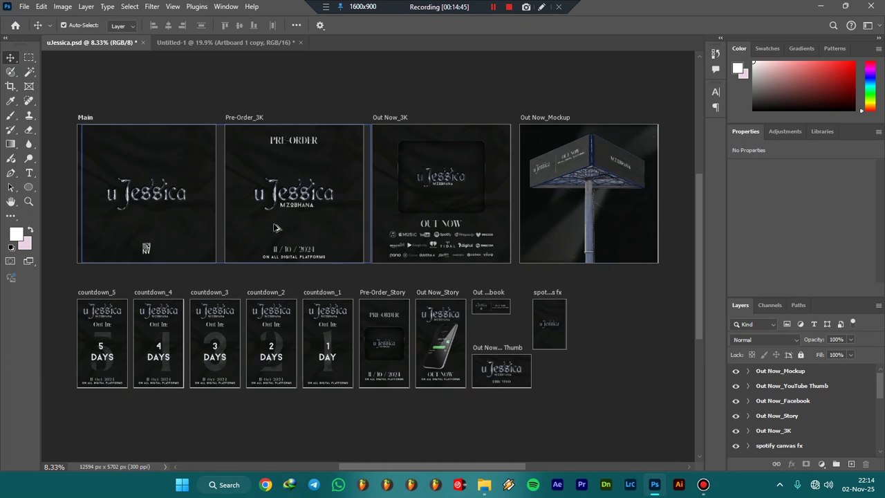
pyautogui.scroll(2, 273, 221)
pyautogui.scroll(2, 270, 183)
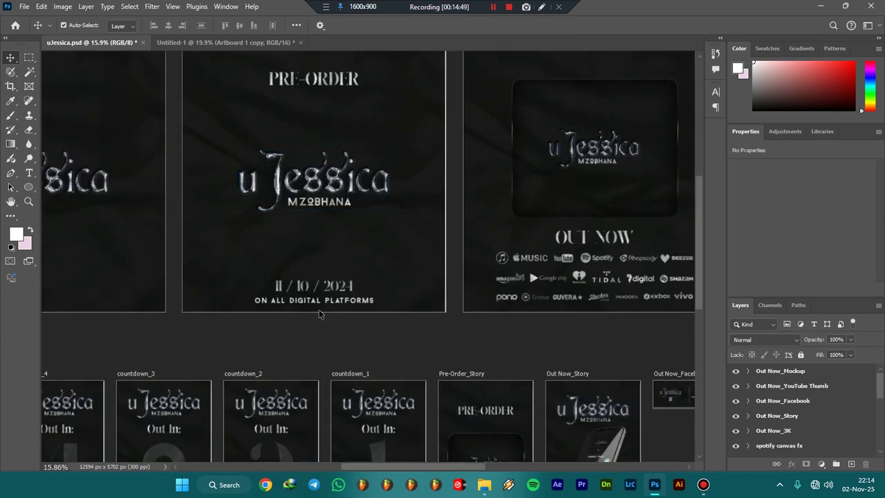
pyautogui.scroll(-2, 275, 285)
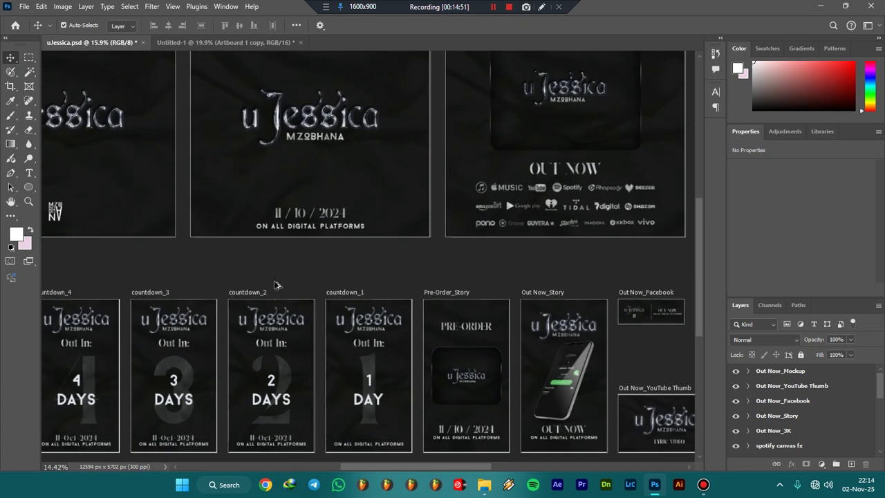
pyautogui.scroll(-1, 275, 285)
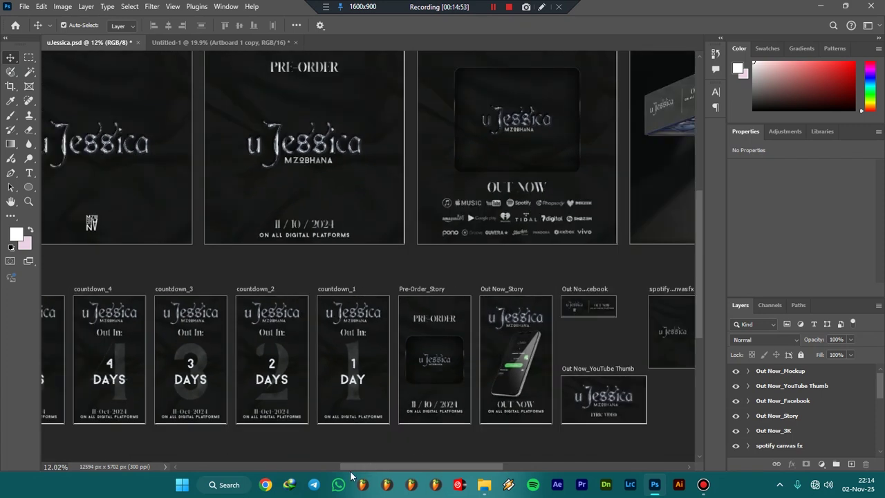
pyautogui.moveTo(371, 466); pyautogui.dragTo(325, 467)
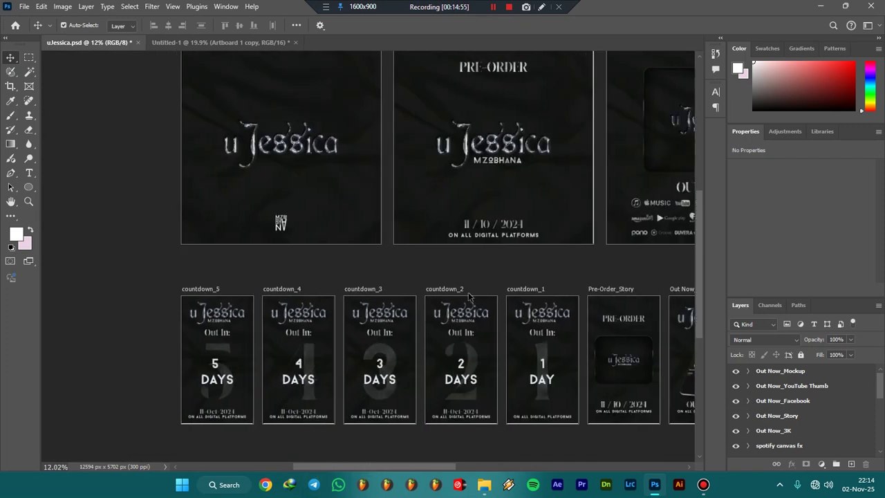
# Return to the Untitled-1 document, delete the duplicated artboard and activate the Move tool.
pyautogui.click(241, 40)
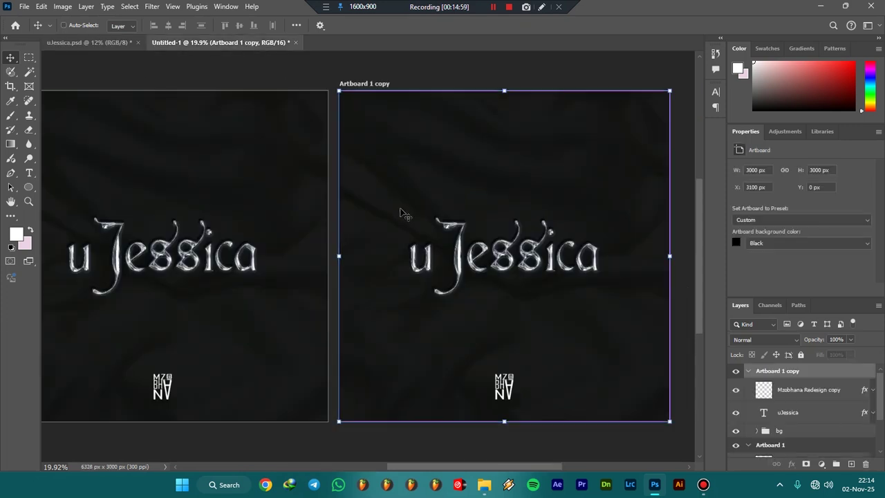
pyautogui.press('Delete')
pyautogui.rightClick(14, 57)
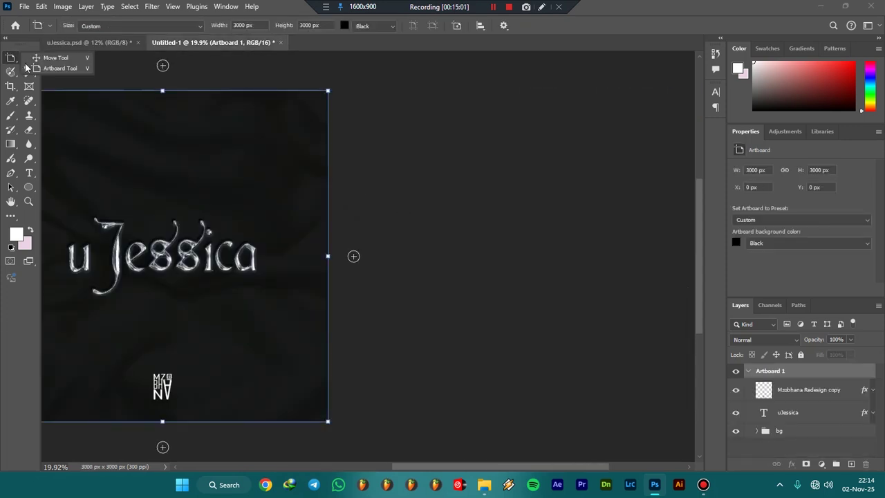
pyautogui.click(45, 59)
# Deselect the remaining artboard, fit it in view and undo its creation.
pyautogui.scroll(-3, 240, 174)
pyautogui.moveTo(406, 467); pyautogui.dragTo(354, 472)
pyautogui.click(393, 371)
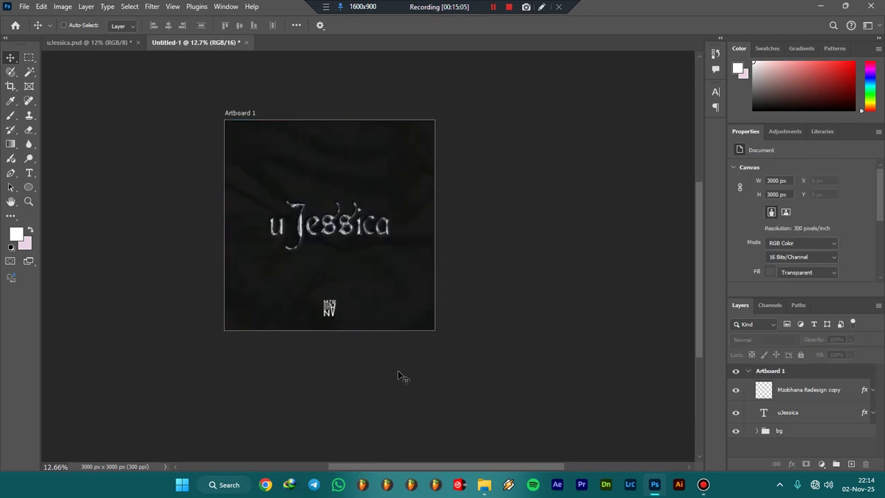
pyautogui.hotkey('ctrl', '0')
pyautogui.scroll(-1, 442, 336)
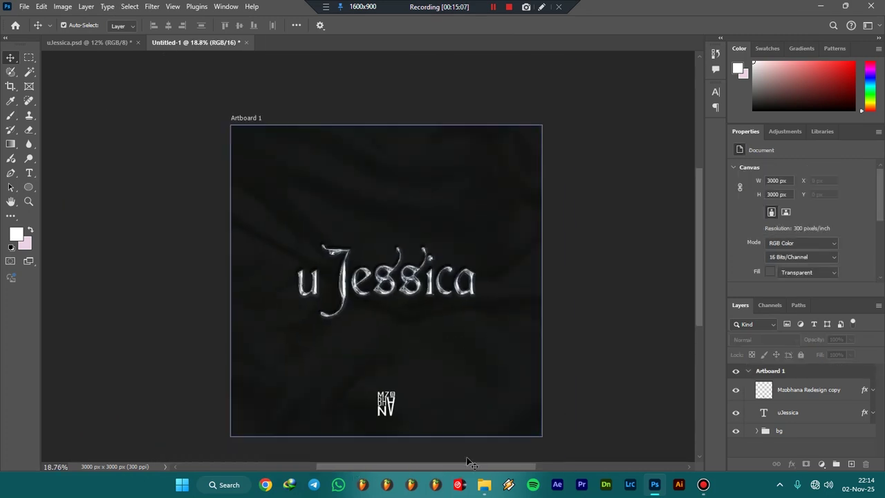
pyautogui.hotkey('ctrl', 'z')
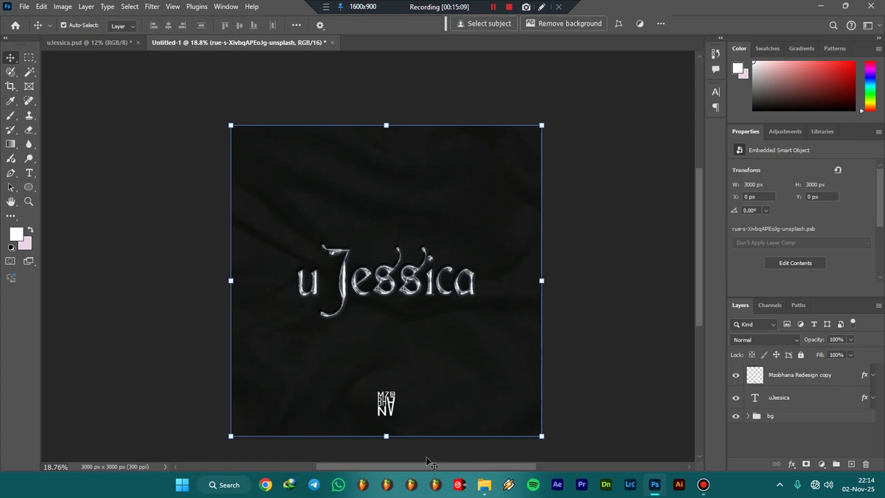
# Try drawing a narrow 564 by 3000 px artboard on the empty area beside the artwork and undo it.
pyautogui.hscroll(5, 463, 472)
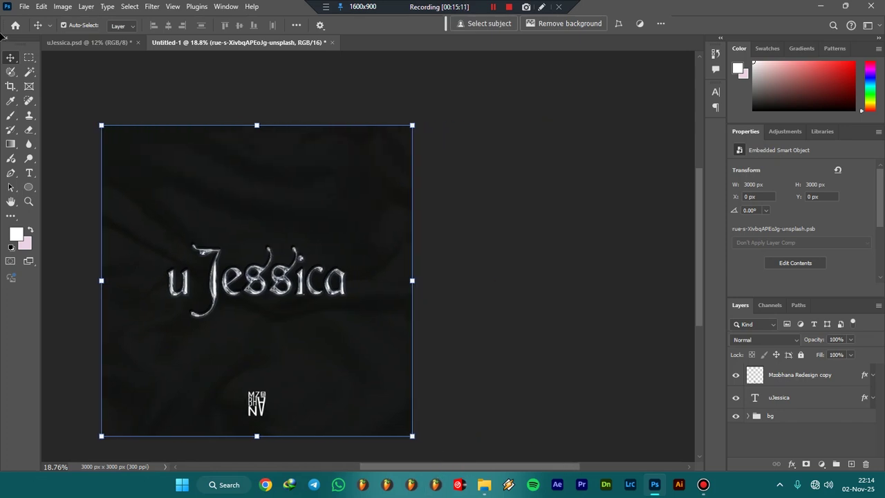
pyautogui.click(539, 210)
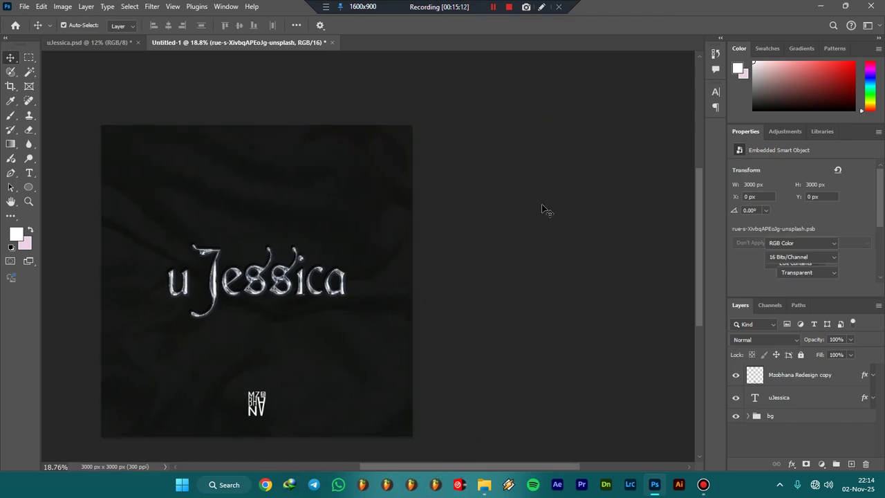
pyautogui.rightClick(11, 57)
pyautogui.click(41, 69)
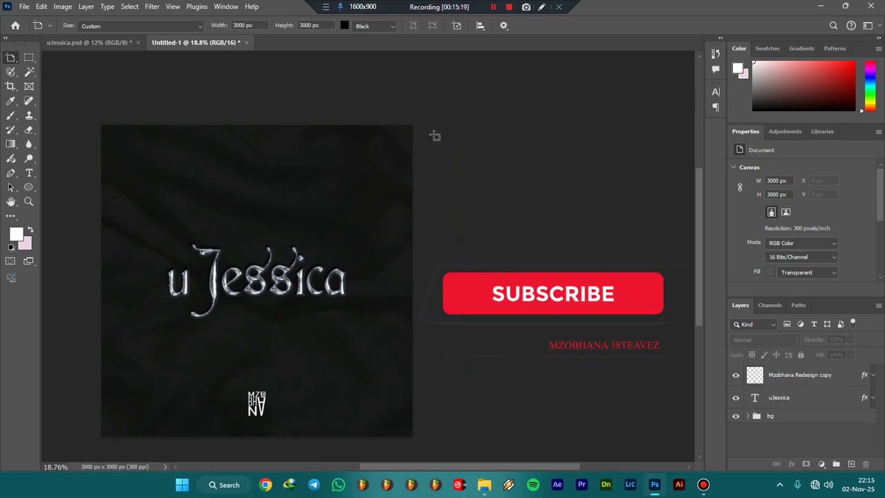
pyautogui.moveTo(432, 144); pyautogui.dragTo(502, 428)
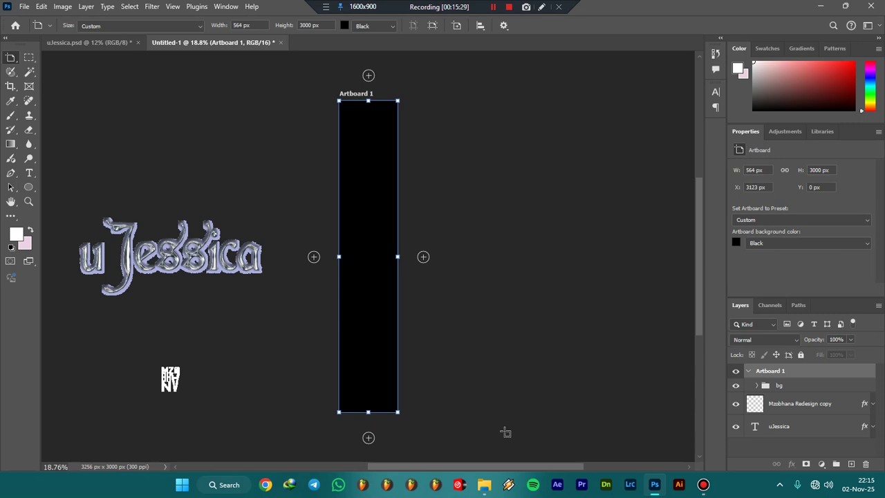
pyautogui.hotkey('ctrl', 'z')
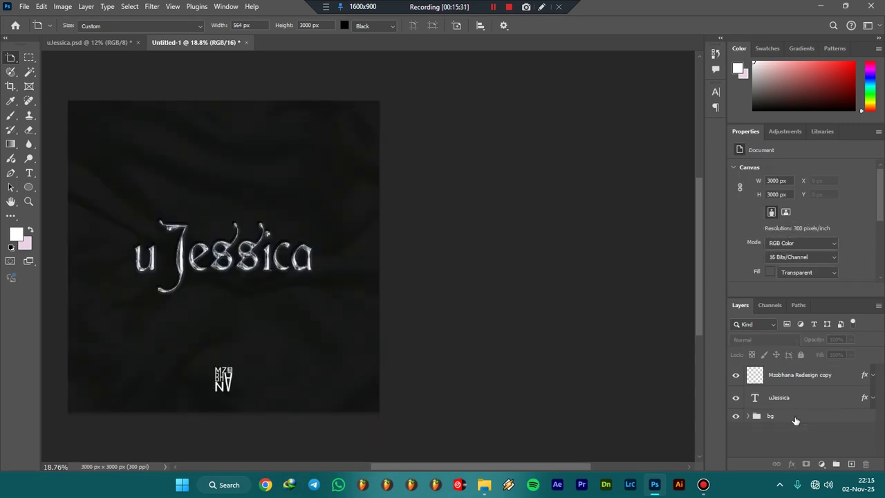
# Group the bg, uJessica and logo layers and lock the group completely.
pyautogui.click(795, 419)
pyautogui.press('v')
pyautogui.keyDown('shift'); pyautogui.click(789, 374); pyautogui.keyUp('shift')
pyautogui.hotkey('ctrl', 'g')
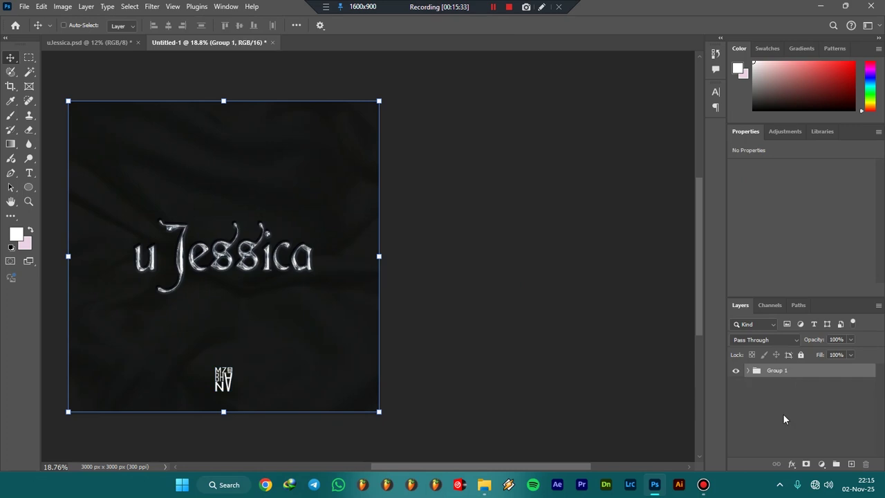
pyautogui.click(800, 354)
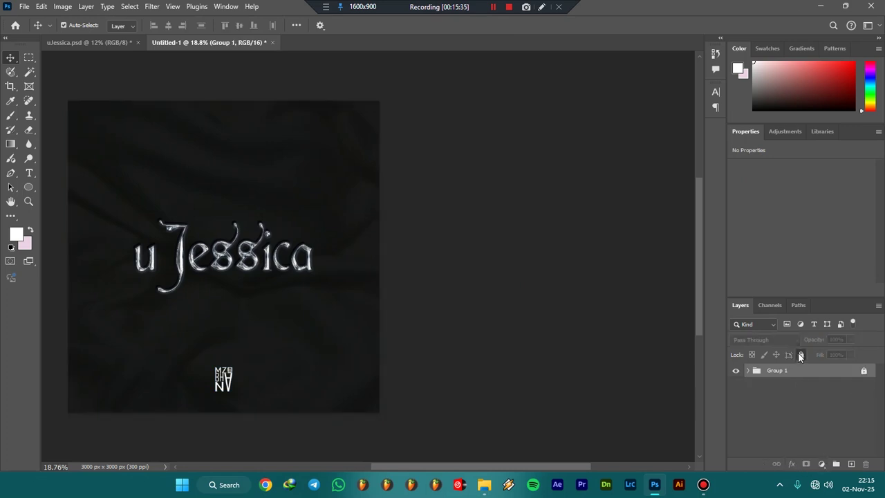
pyautogui.rightClick(10, 57)
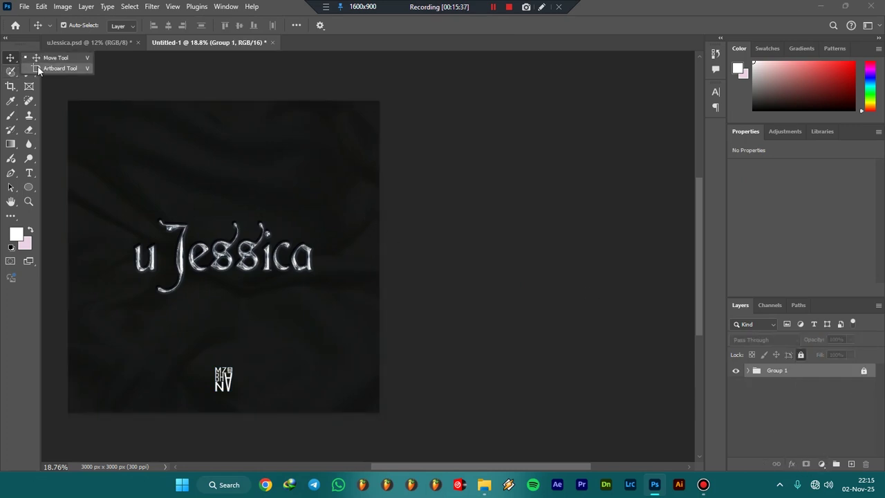
pyautogui.click(49, 69)
pyautogui.click(500, 224)
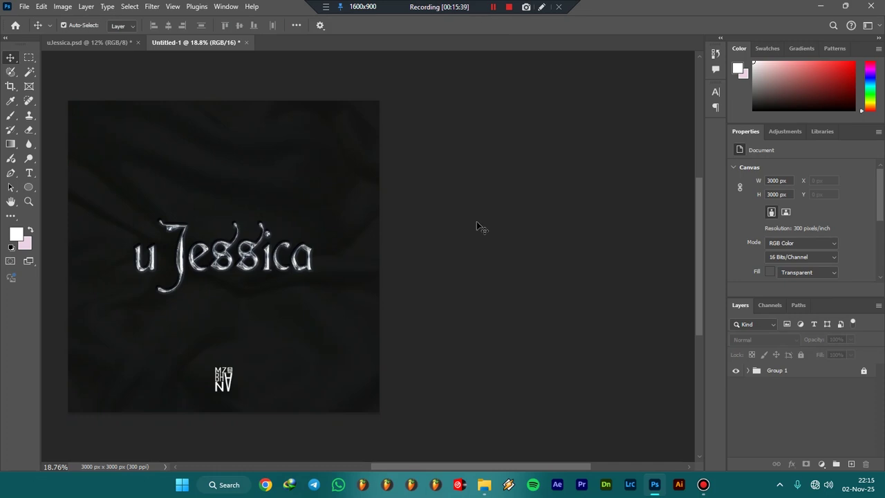
pyautogui.rightClick(11, 56)
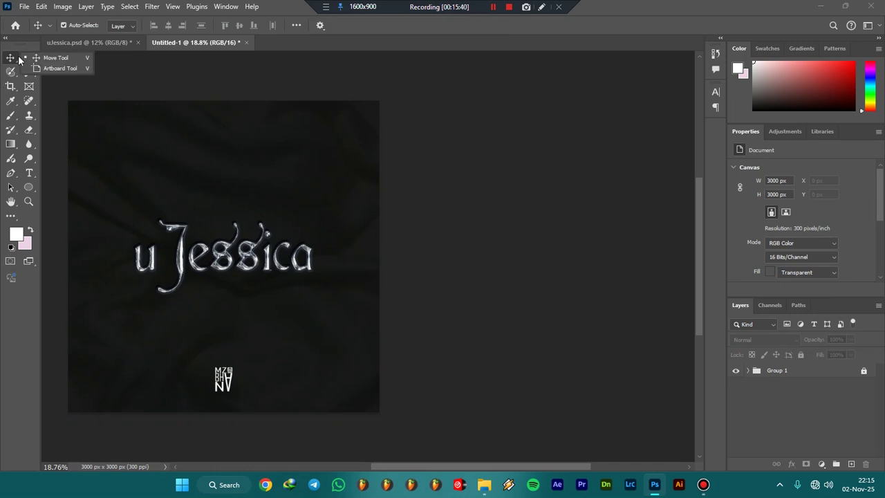
pyautogui.click(57, 64)
pyautogui.moveTo(474, 231); pyautogui.dragTo(484, 225)
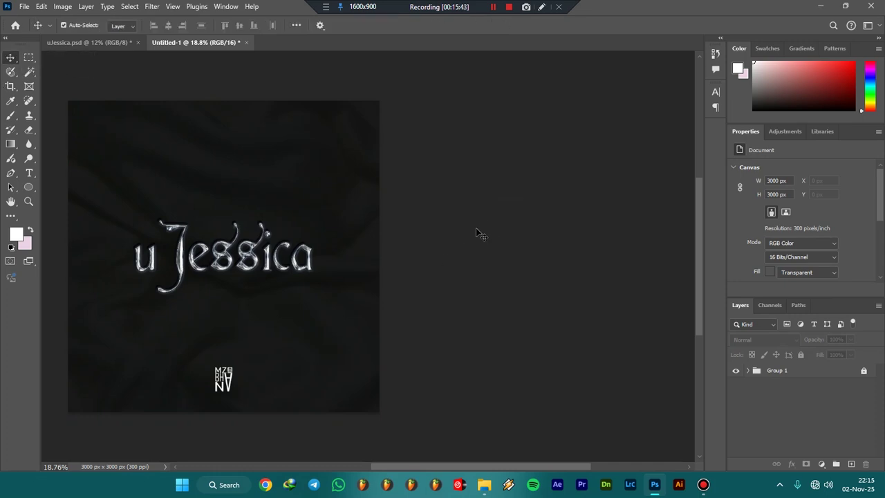
# Draw an artboard of about 1854 by 2243 px on the empty area beside the locked artwork.
pyautogui.rightClick(10, 58)
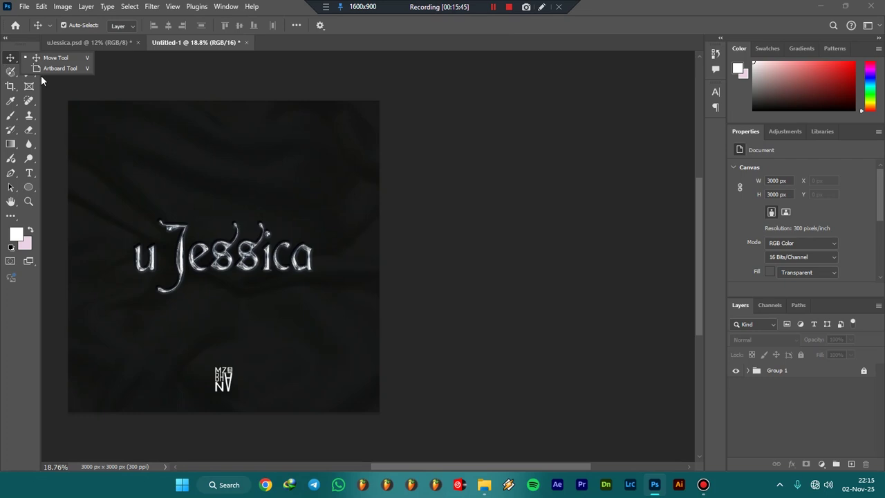
pyautogui.click(57, 64)
pyautogui.moveTo(399, 115); pyautogui.dragTo(593, 347)
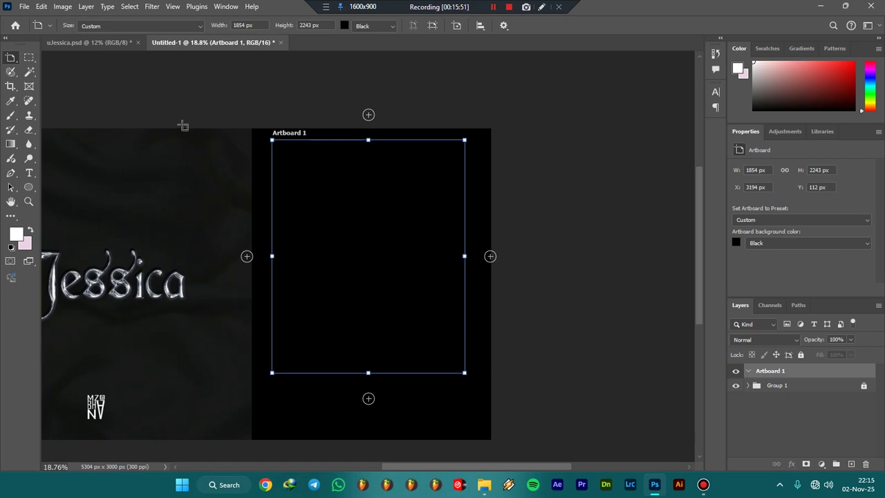
# Unlock Group 1 and collapse Artboard 1 in the layer list.
pyautogui.click(765, 386)
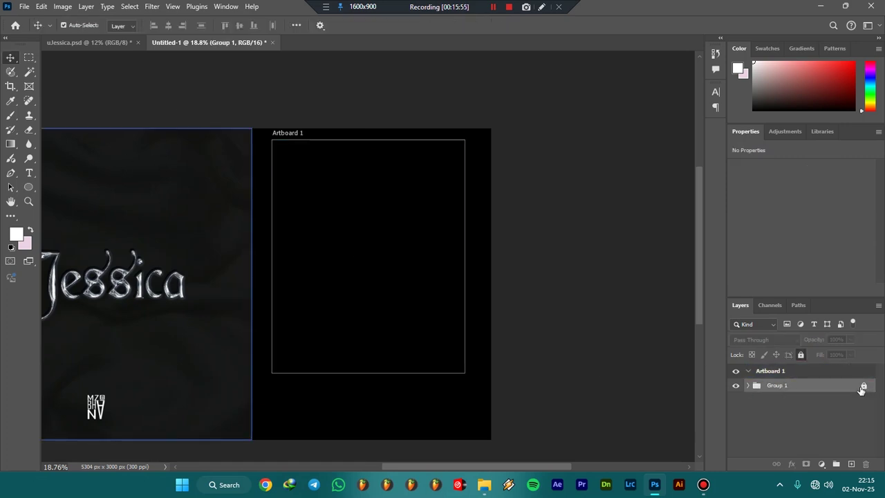
pyautogui.click(863, 387)
pyautogui.click(749, 372)
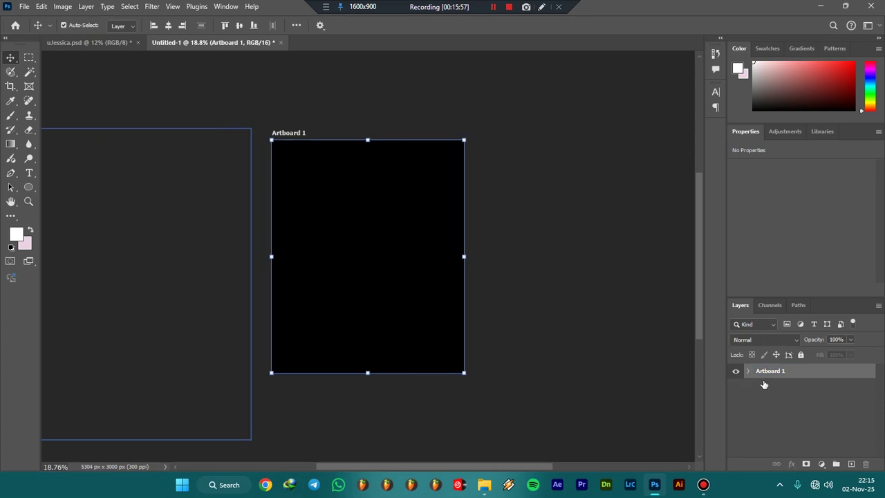
# Move Group 1 out of Artboard 1 so that it sits above the artboard in the layer list.
pyautogui.click(748, 371)
pyautogui.click(779, 389)
pyautogui.moveTo(783, 389); pyautogui.dragTo(786, 361)
# Resize Artboard 1 to 3000 px wide and 3000 px high.
pyautogui.click(752, 389)
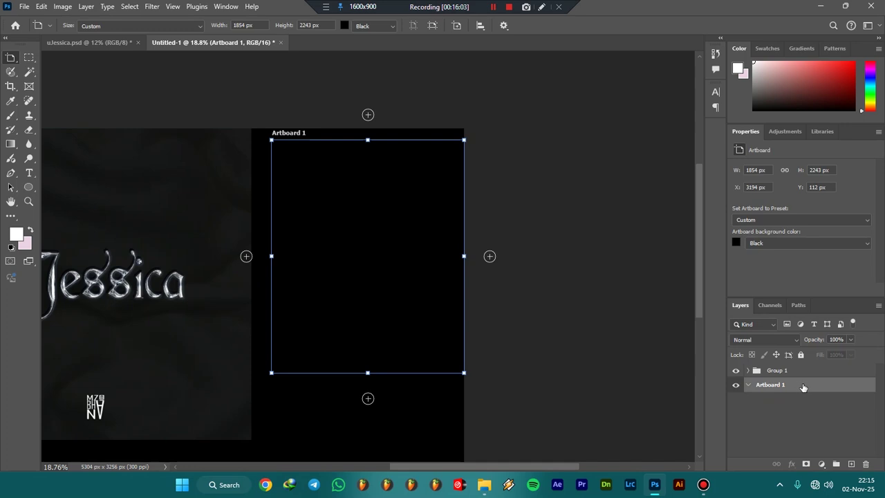
pyautogui.click(766, 173)
pyautogui.write('3000')
pyautogui.press('Return')
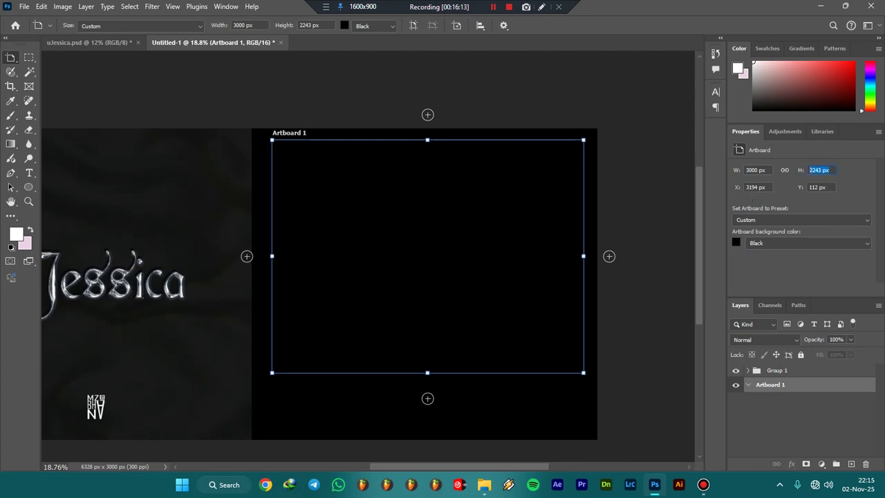
pyautogui.write('3000')
pyautogui.press('Return')
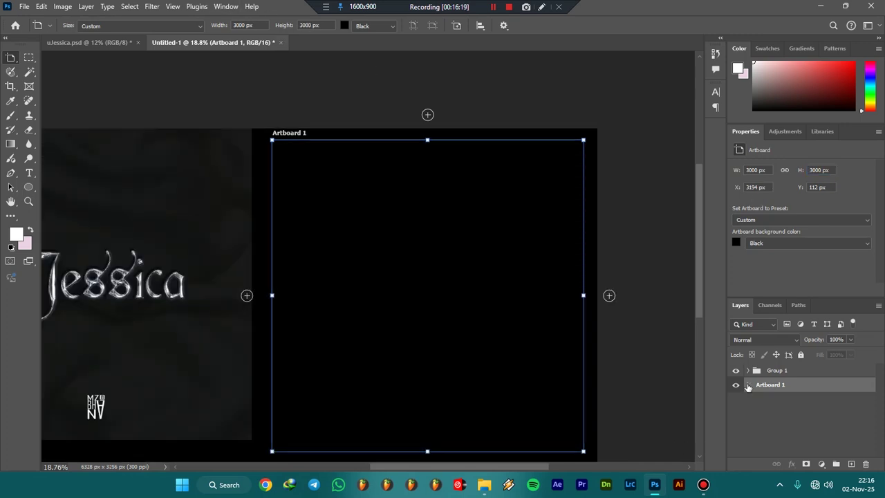
# Put Group 1 back inside Artboard 1 and expand the artboard, Group 1 and its bg subgroup in the layer list.
pyautogui.moveTo(772, 372); pyautogui.dragTo(772, 385)
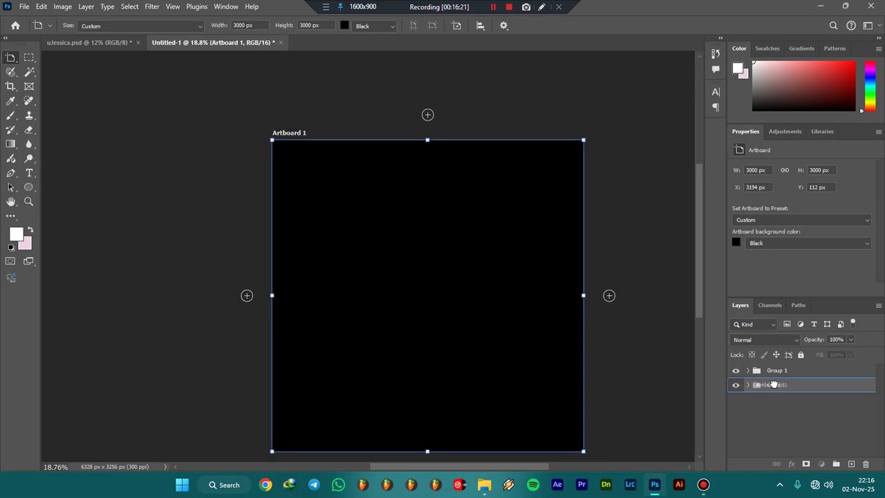
pyautogui.click(749, 372)
pyautogui.click(755, 386)
pyautogui.scroll(-4, 797, 457)
pyautogui.click(766, 445)
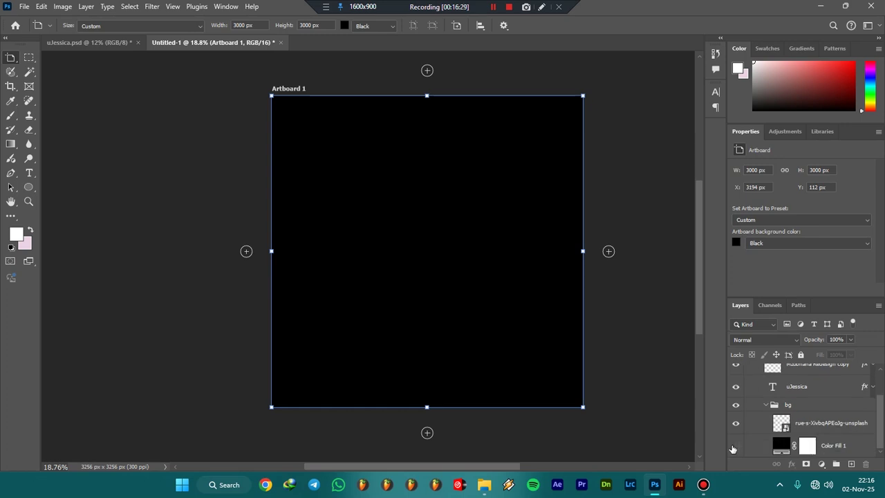
# Deselect all layers with the Move tool and examine where the layers inside Artboard 1 lie on the canvas.
pyautogui.rightClick(12, 61)
pyautogui.click(48, 58)
pyautogui.click(676, 158)
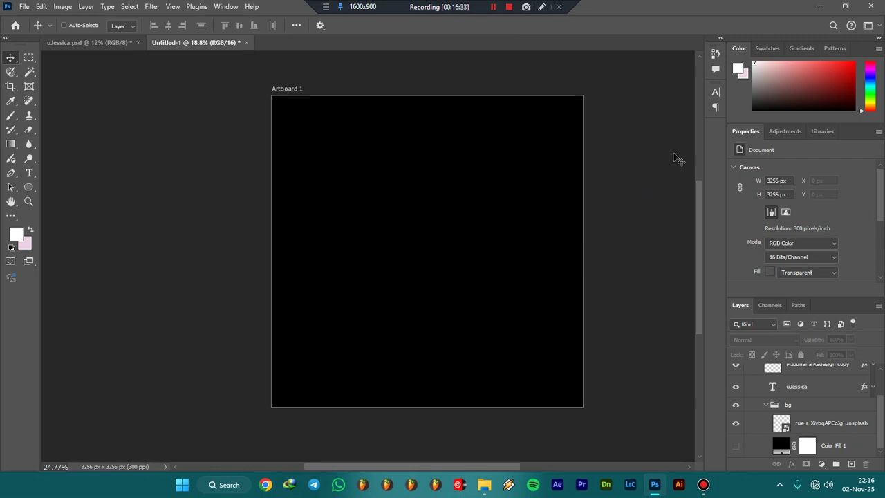
pyautogui.scroll(2, 583, 145)
pyautogui.scroll(-4, 592, 214)
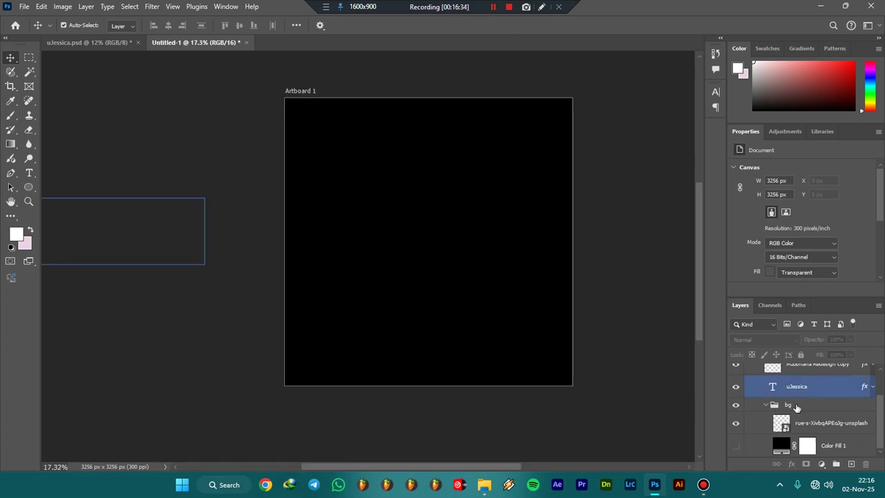
pyautogui.scroll(2, 787, 406)
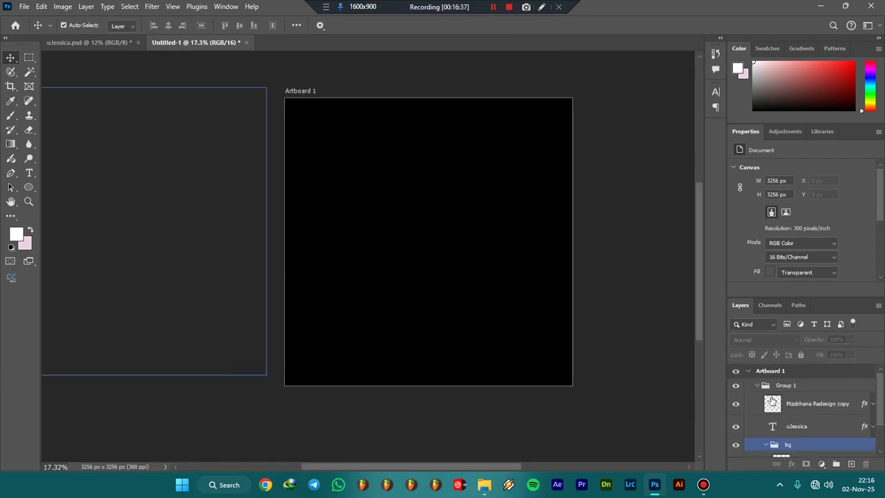
# Select Group 1 inside Artboard 1 with the Move tool active.
pyautogui.click(774, 371)
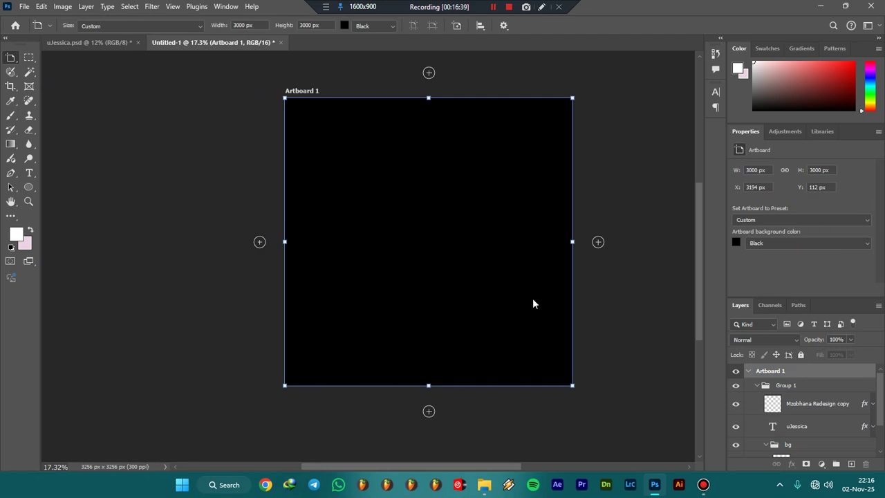
pyautogui.scroll(-2, 514, 281)
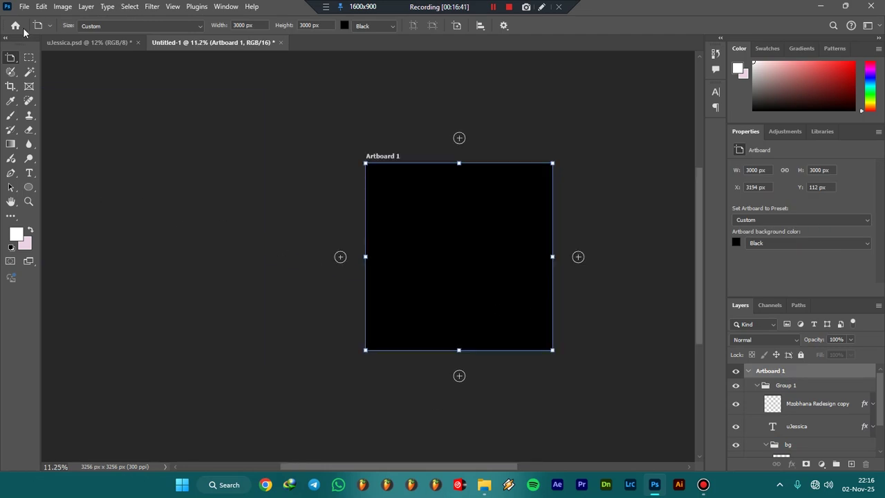
pyautogui.rightClick(8, 60)
pyautogui.click(49, 58)
pyautogui.click(183, 222)
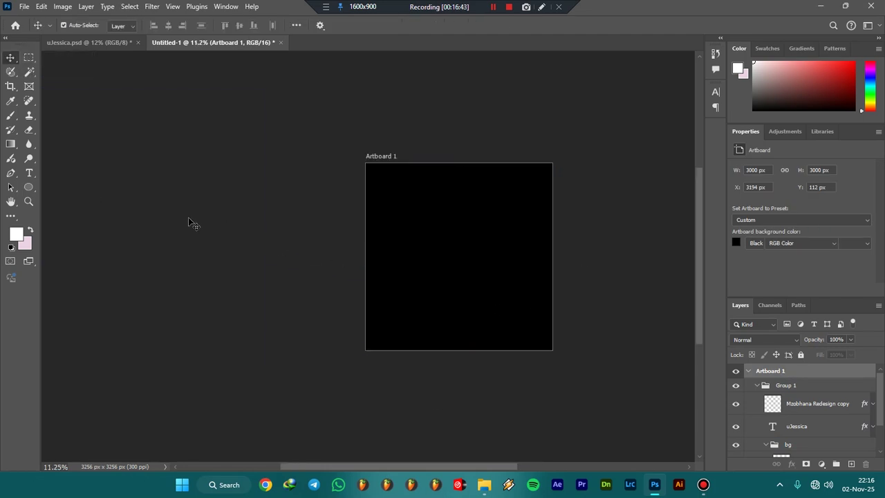
pyautogui.click(258, 321)
pyautogui.click(791, 390)
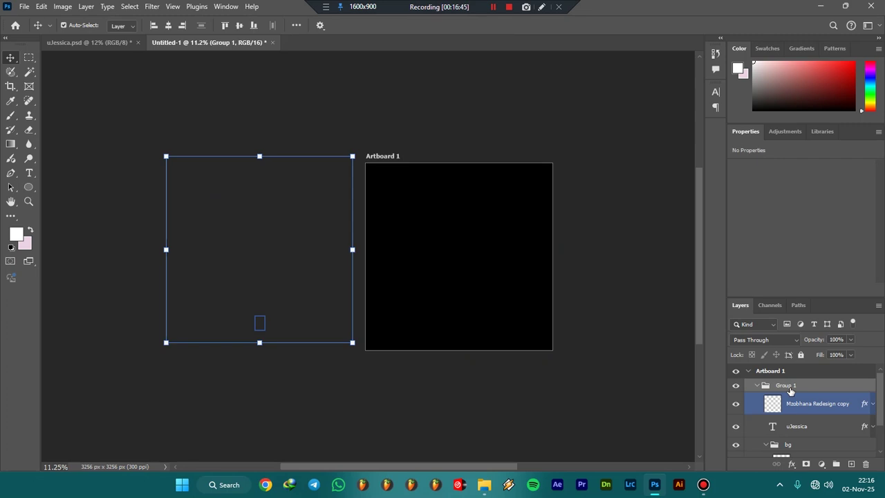
pyautogui.click(798, 397)
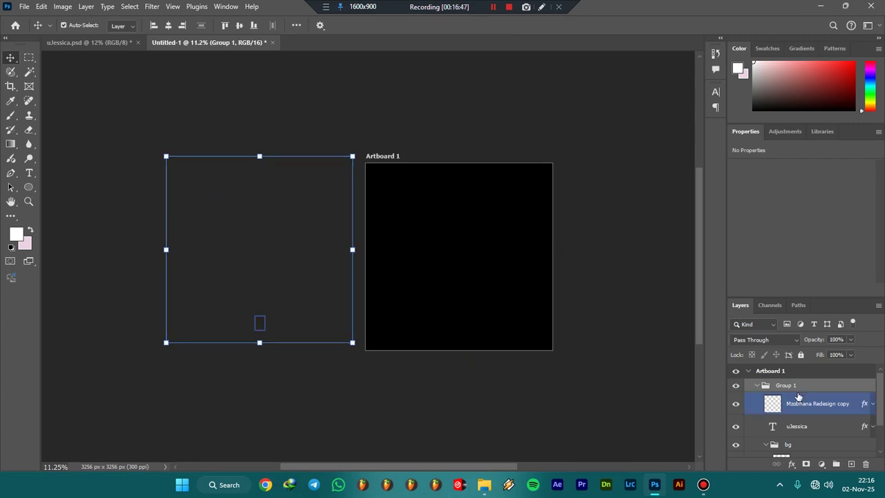